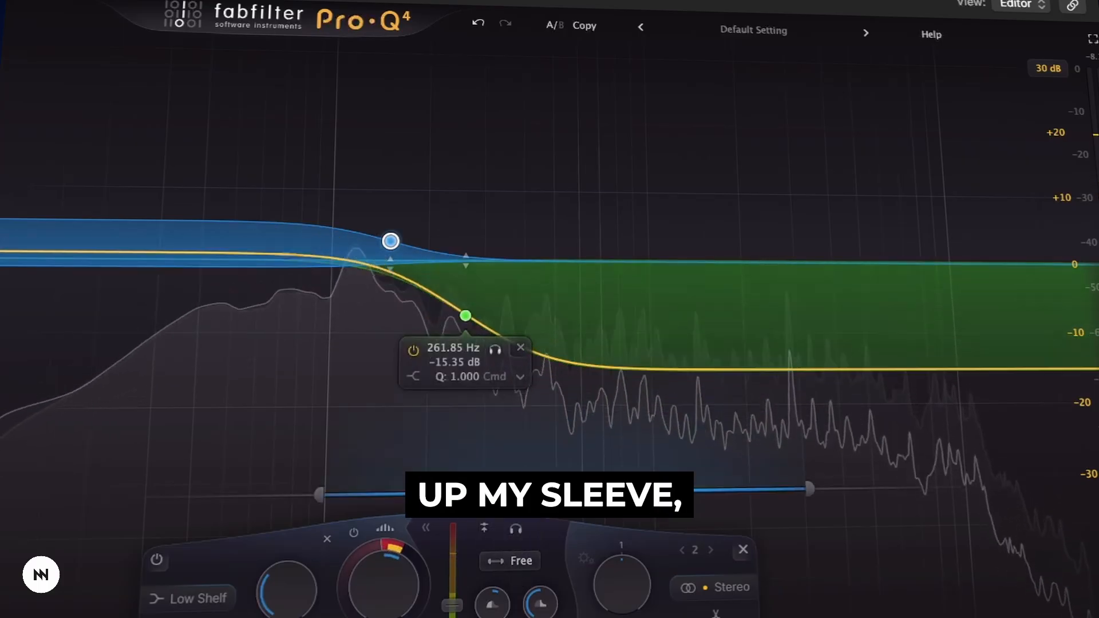
left_click_drag(559, 494, 163, 503)
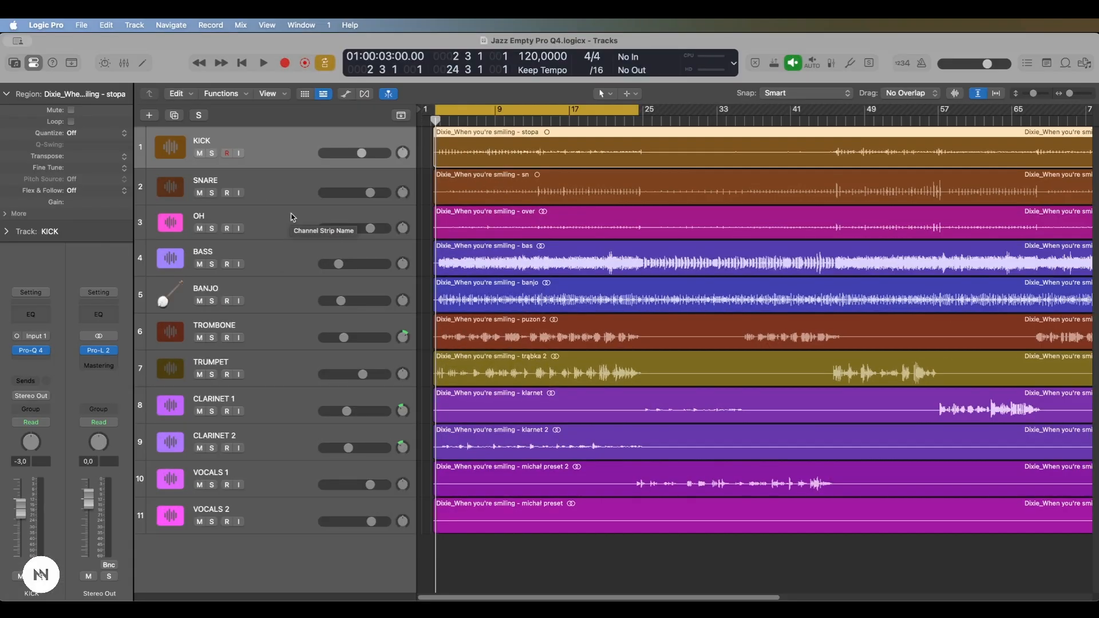
Solo the KICK, SNARE and OH tracks together, play the drums briefly, and release the solo
key("super+a")
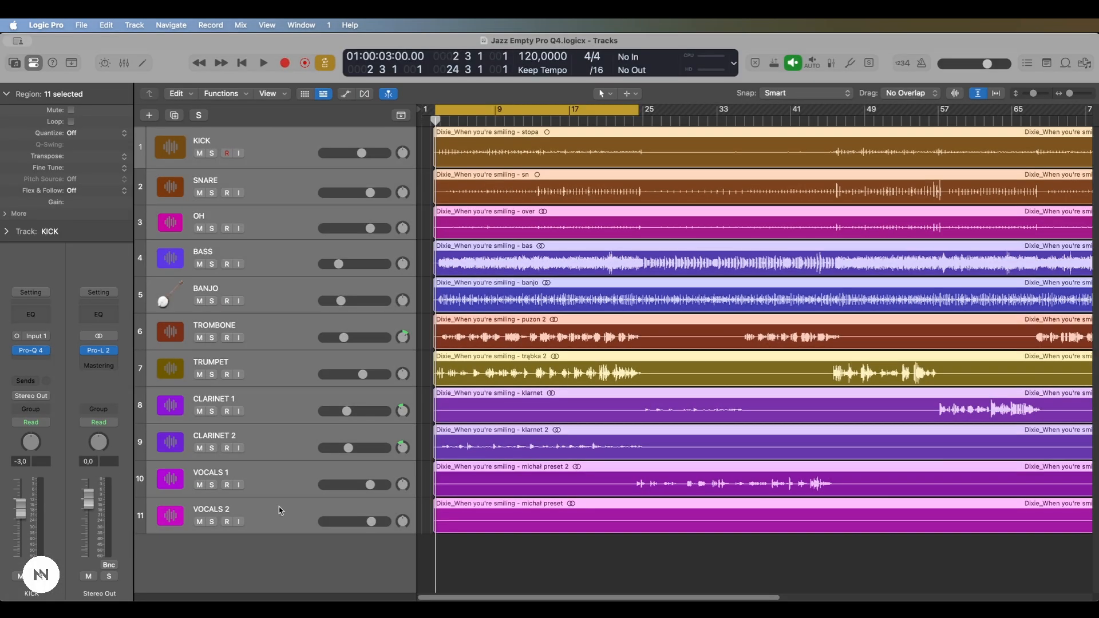
left_click(279, 165)
left_click(279, 219, "shift")
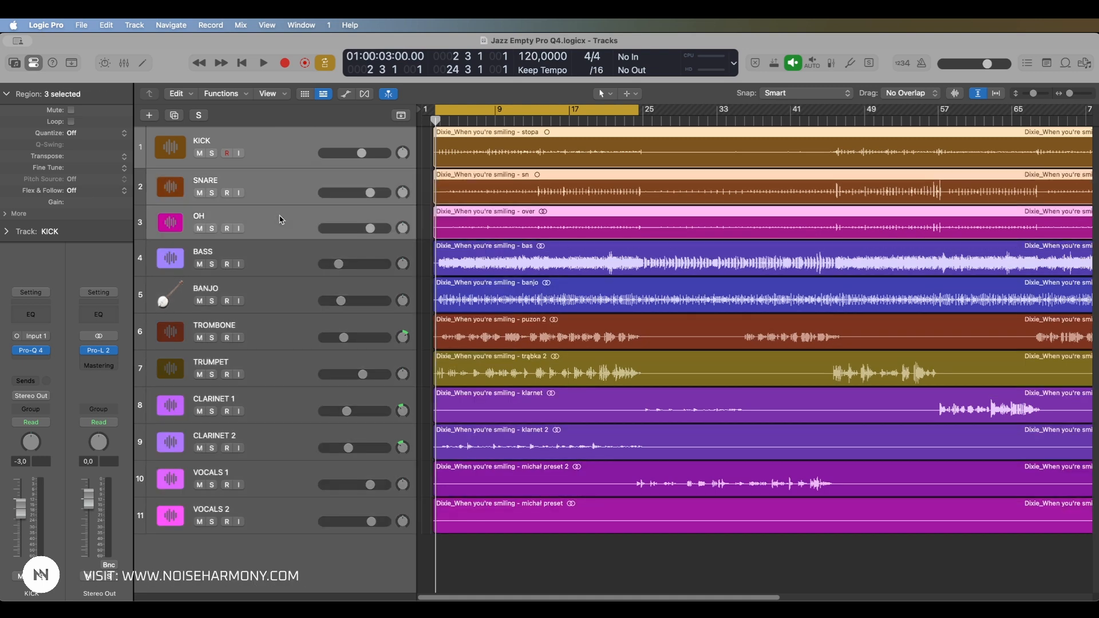
left_click(212, 153)
key("space")
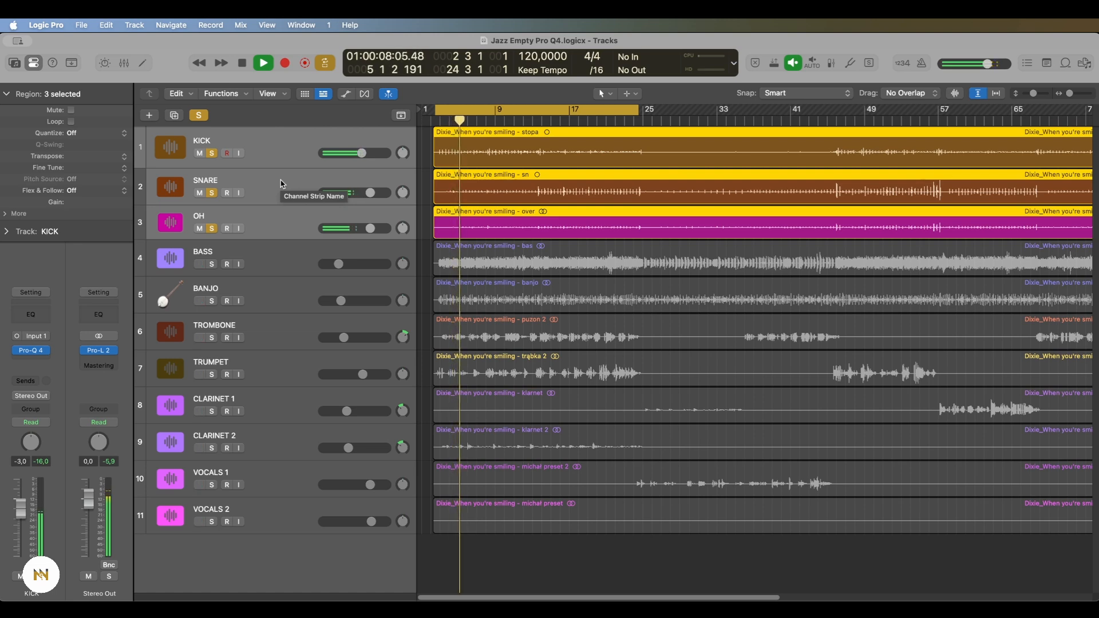
key("space")
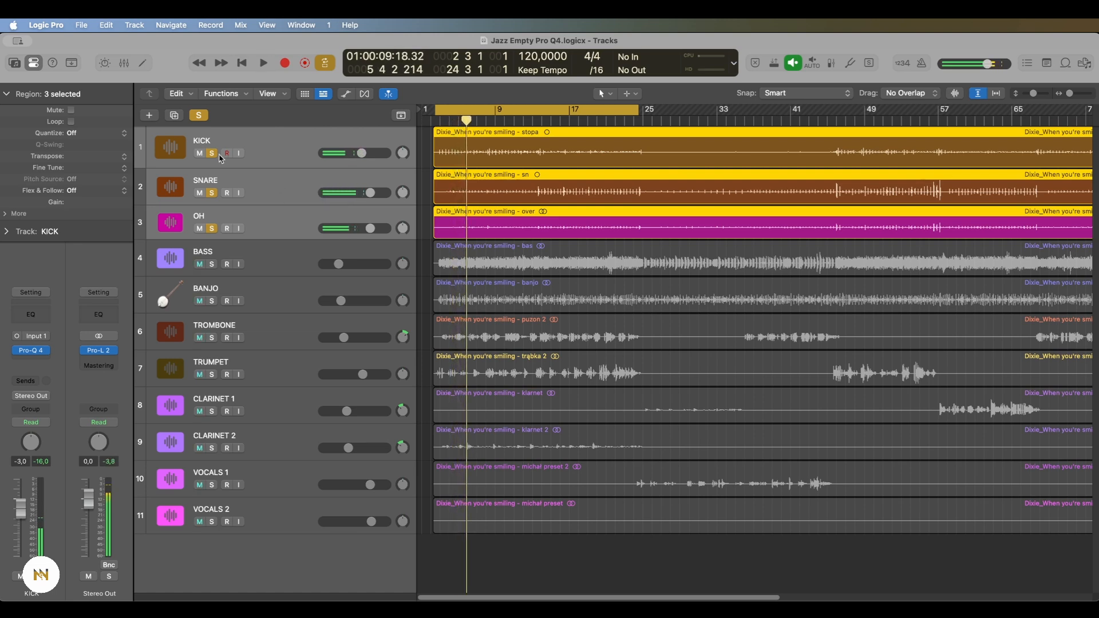
left_click(211, 153)
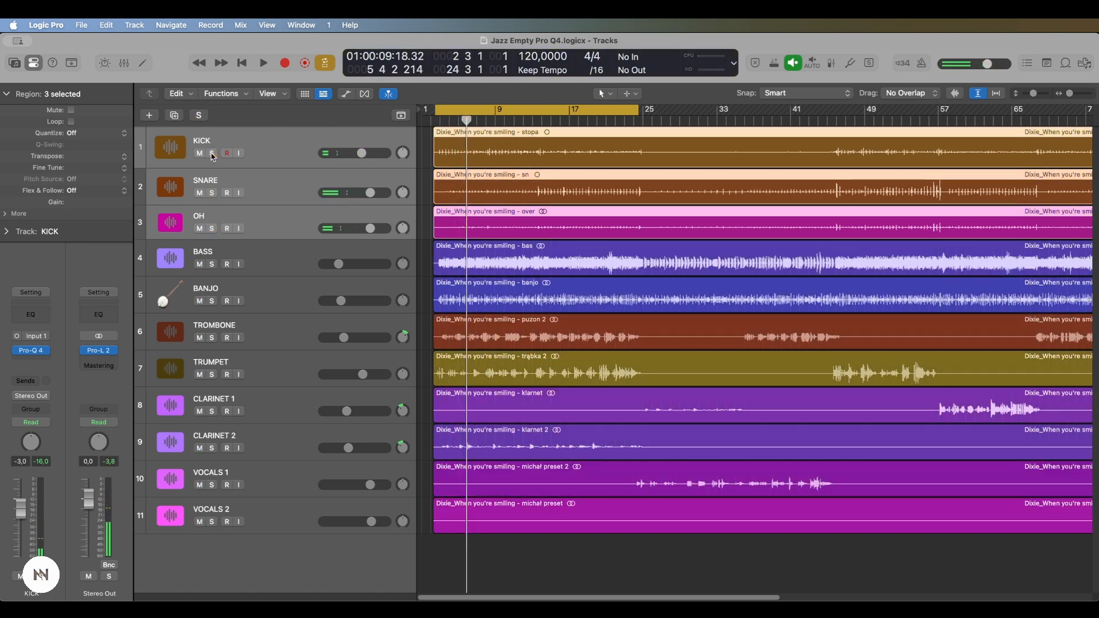
Select and solo only the KICK track and open its Pro-Q 4 insert
left_click(289, 160)
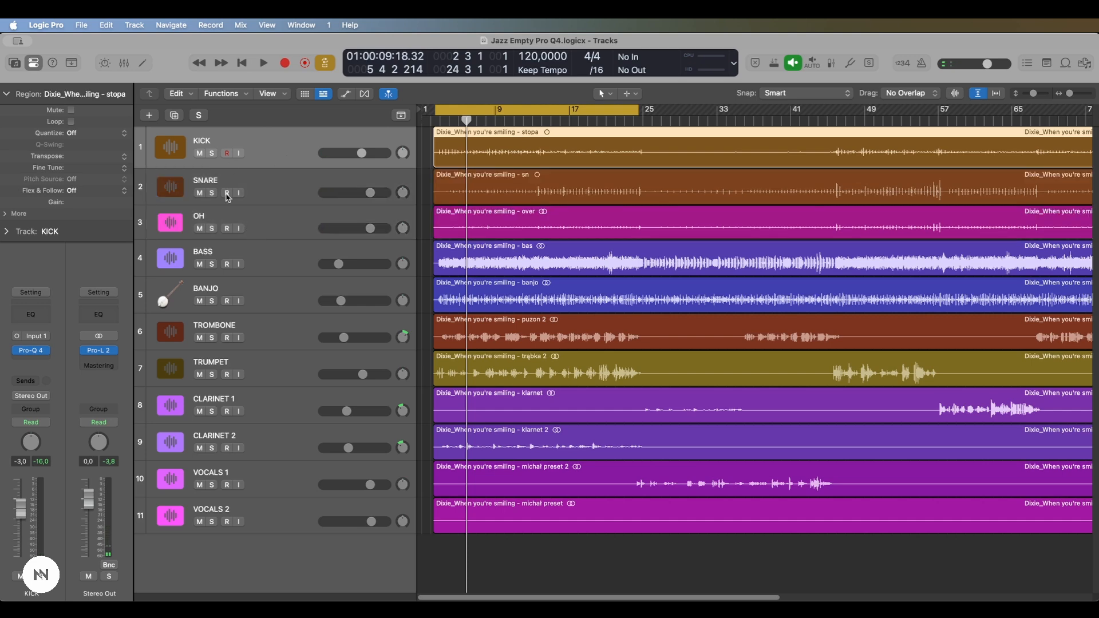
left_click(212, 153)
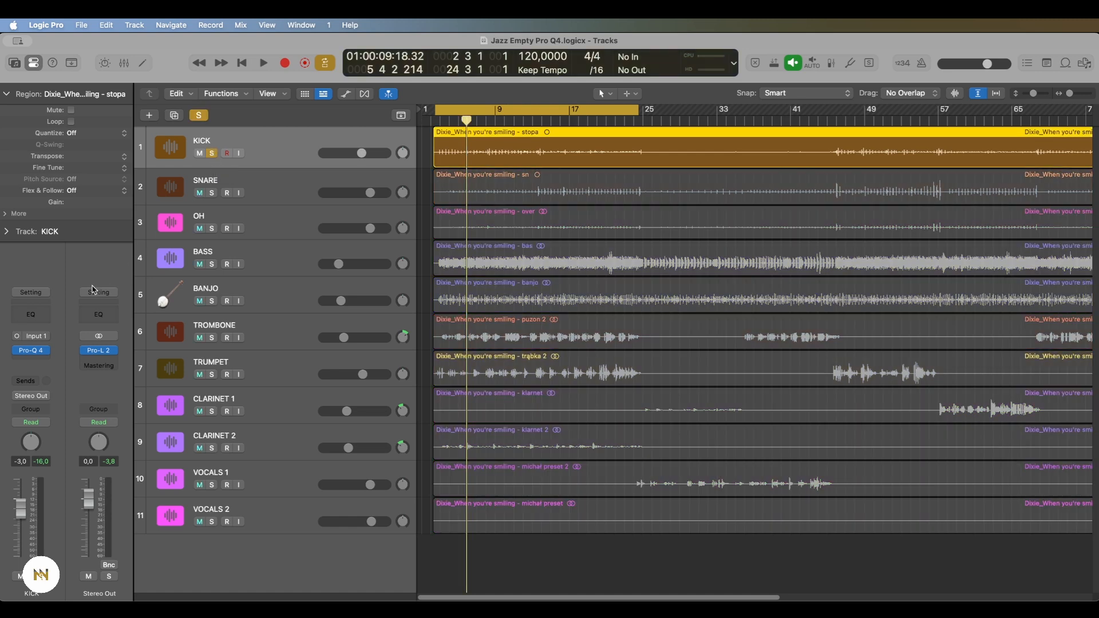
left_click(32, 351)
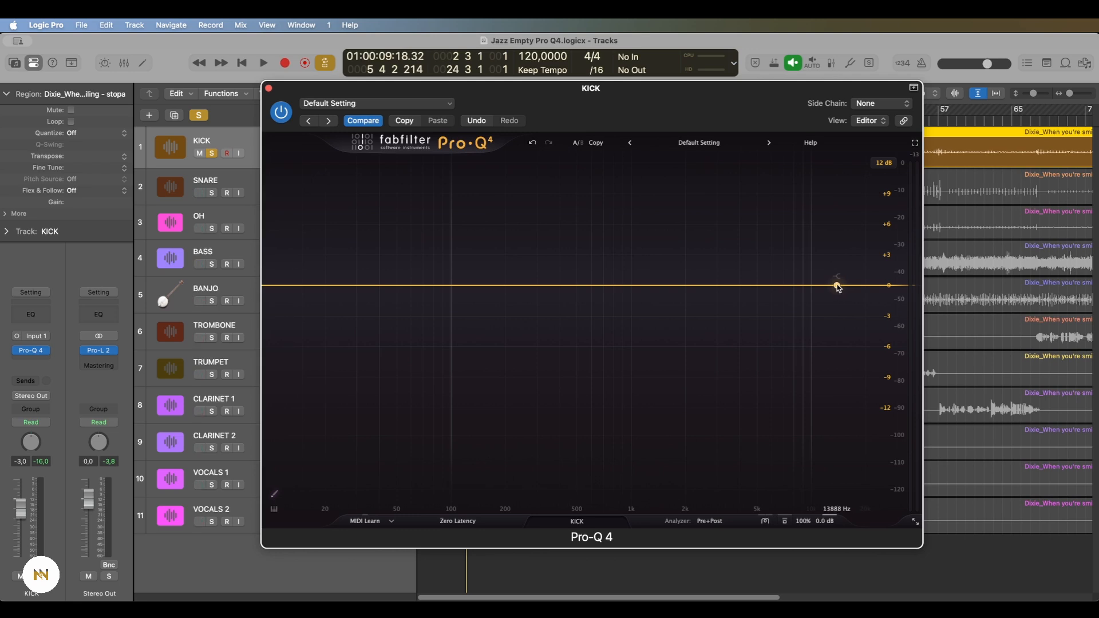
While playing the kick, add a high shelf at about 262 Hz with a gain of about -15 dB
left_click_drag(837, 286, 527, 410)
key("space")
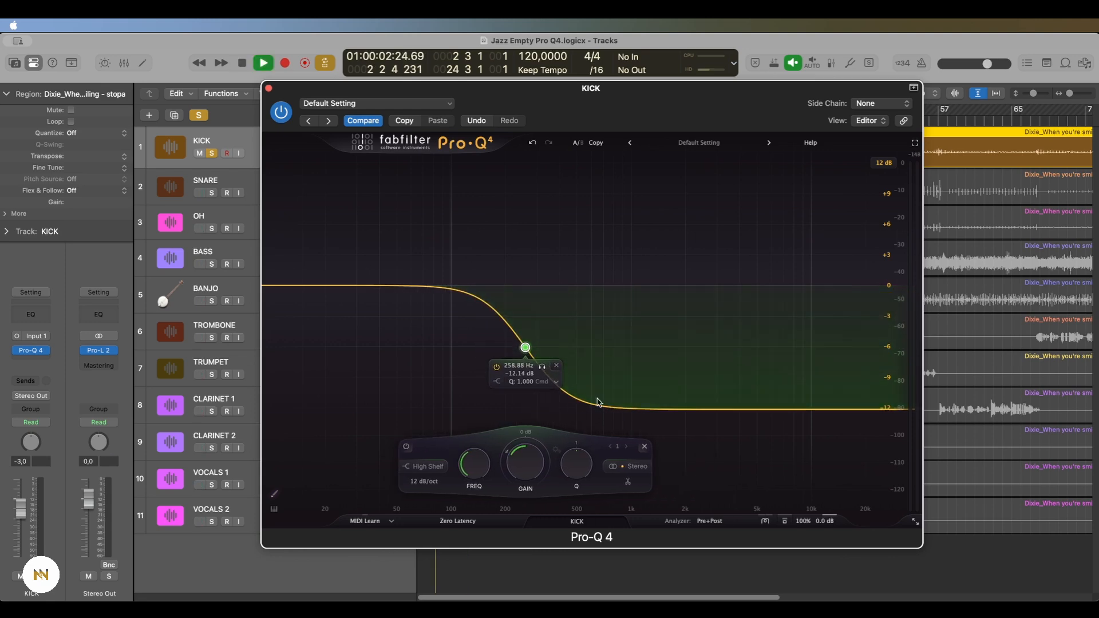
left_click_drag(525, 348, 530, 411)
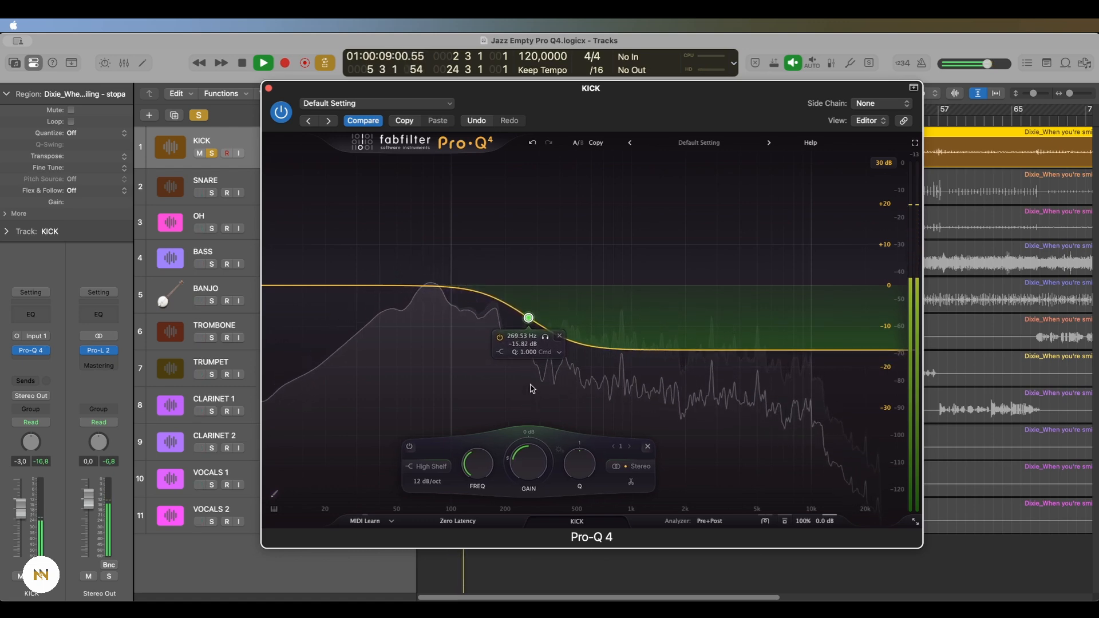
left_click_drag(532, 389, 530, 370)
In the high shelf's dynamics, reduce the release and set a Free side-chain range covering the low end up to about 200 Hz
left_click(543, 433)
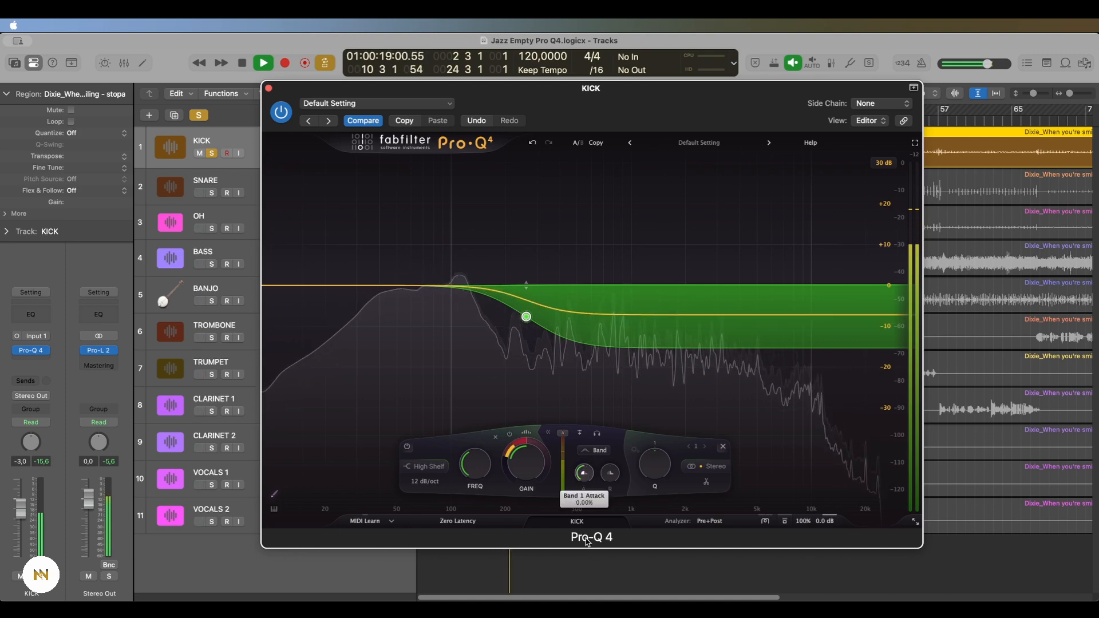
left_click_drag(615, 474, 613, 493)
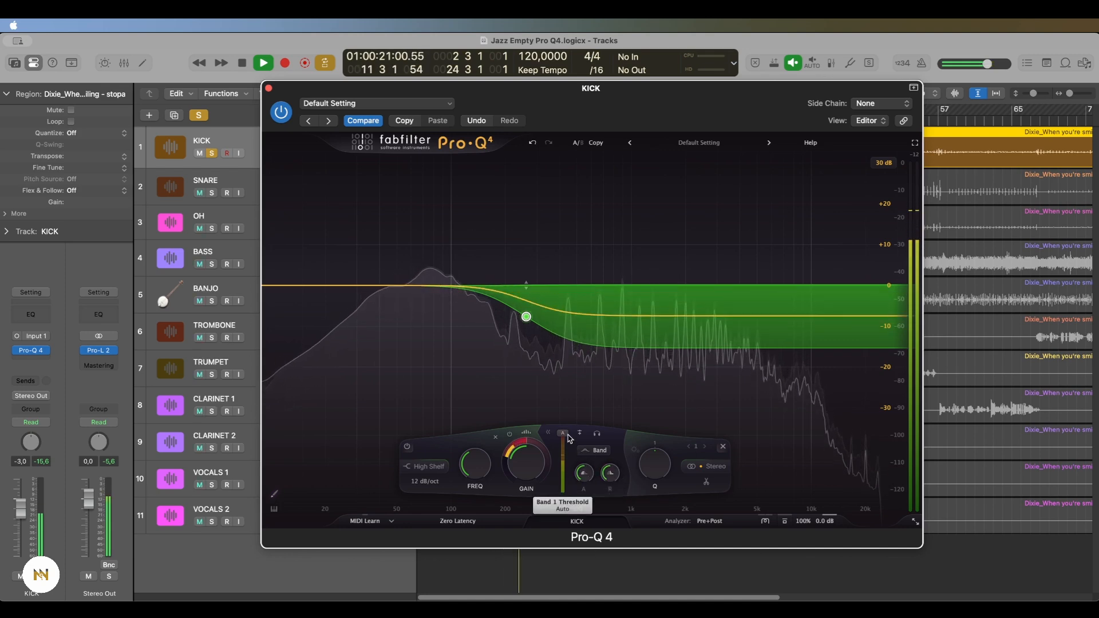
left_click(598, 451)
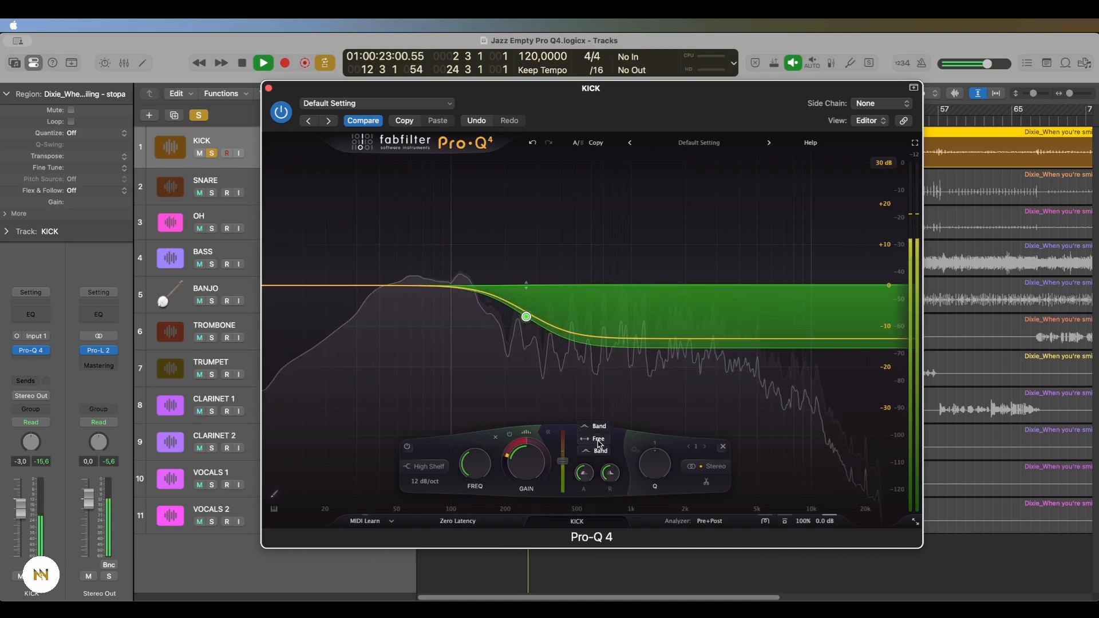
left_click_drag(555, 416, 397, 415)
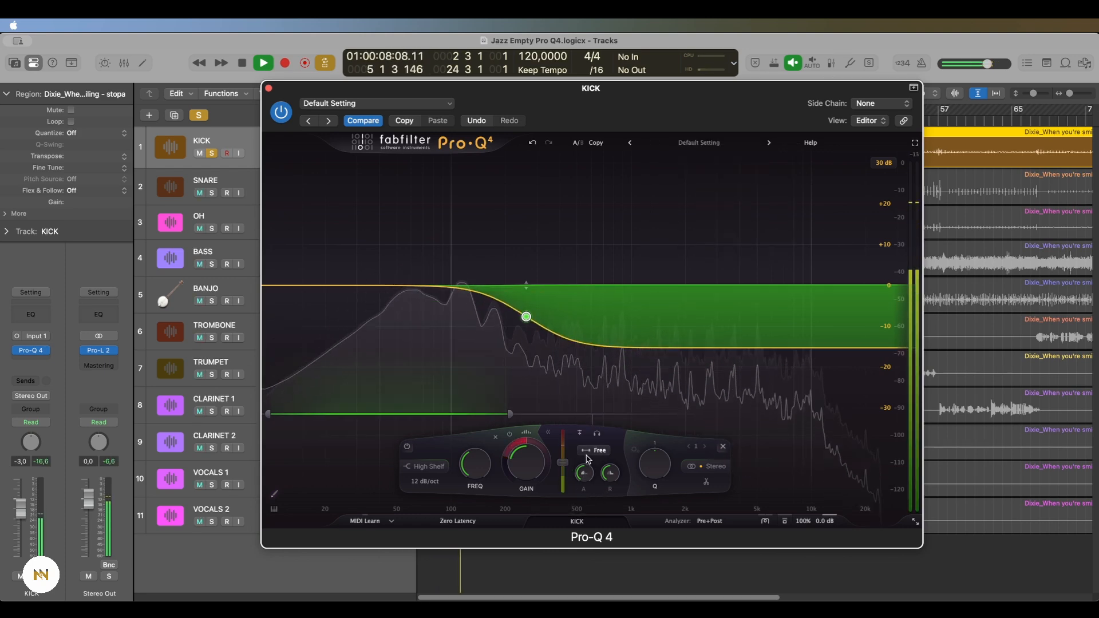
mouse_move(611, 458)
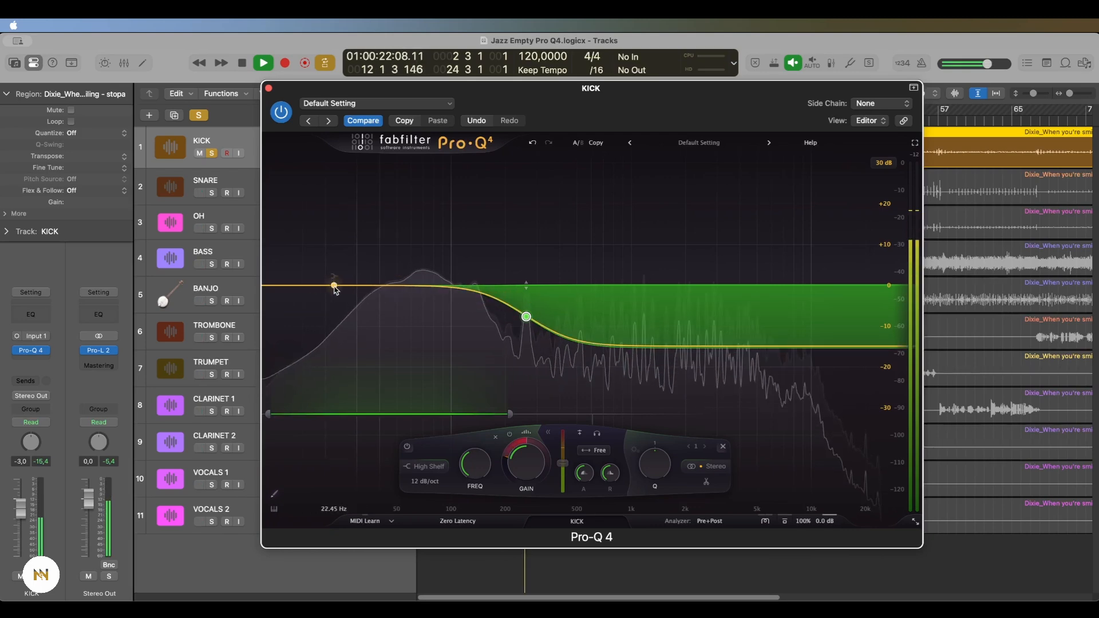
Add a low shelf boost between 100 and 200 Hz and give it a dynamic range of about -6.4 dB
left_click_drag(335, 289, 483, 274)
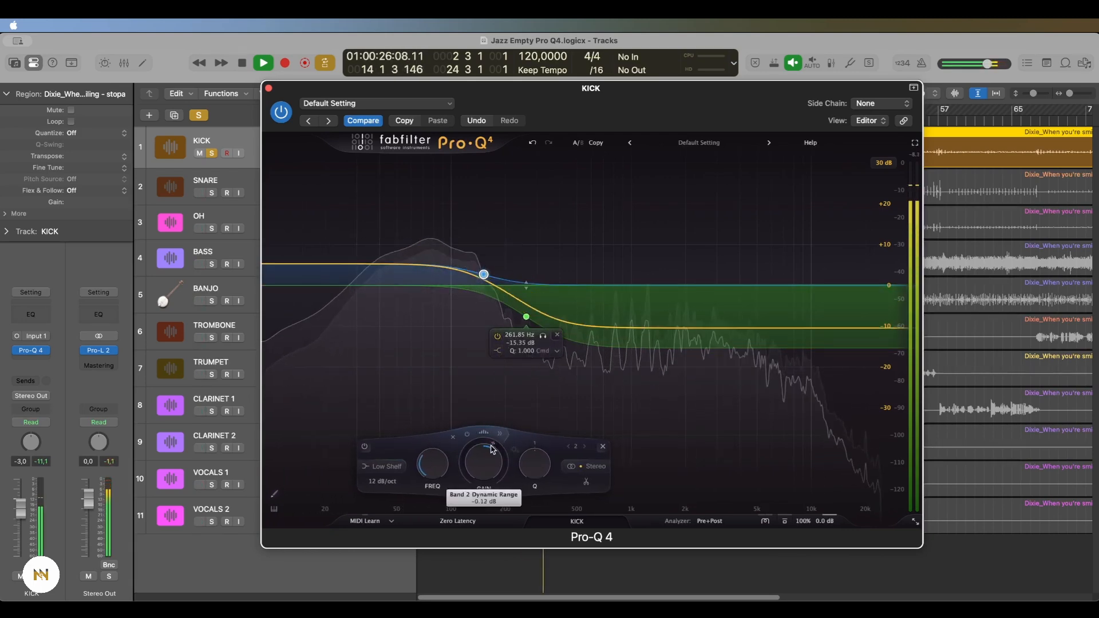
left_click_drag(492, 449, 492, 499)
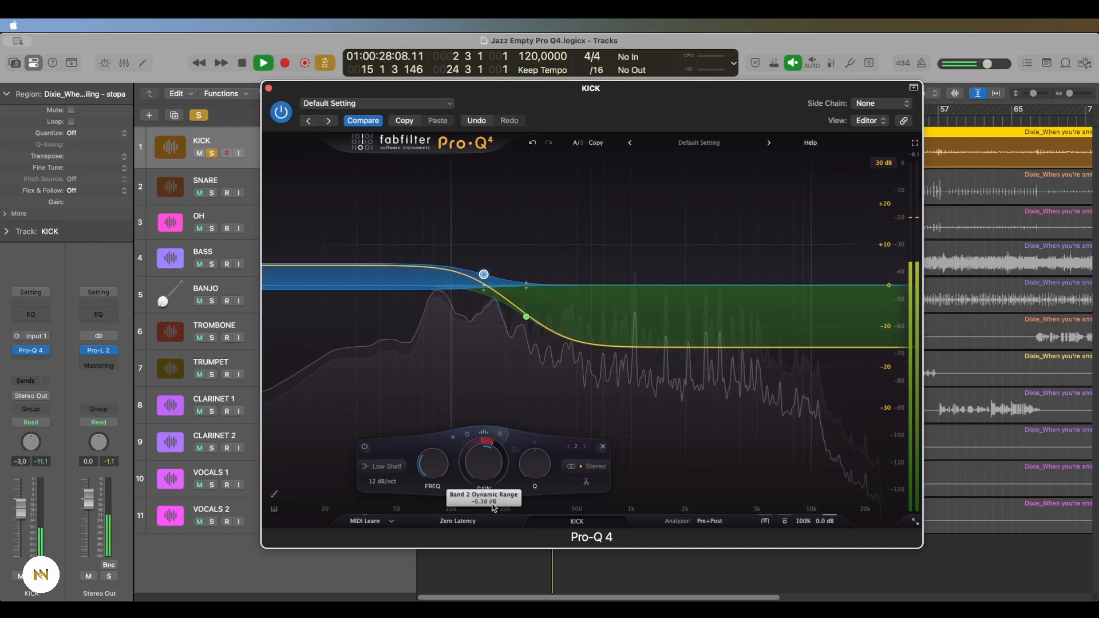
Give the low shelf a manual threshold and a Free side-chain range covering the low end up to about 200 Hz
left_click(499, 434)
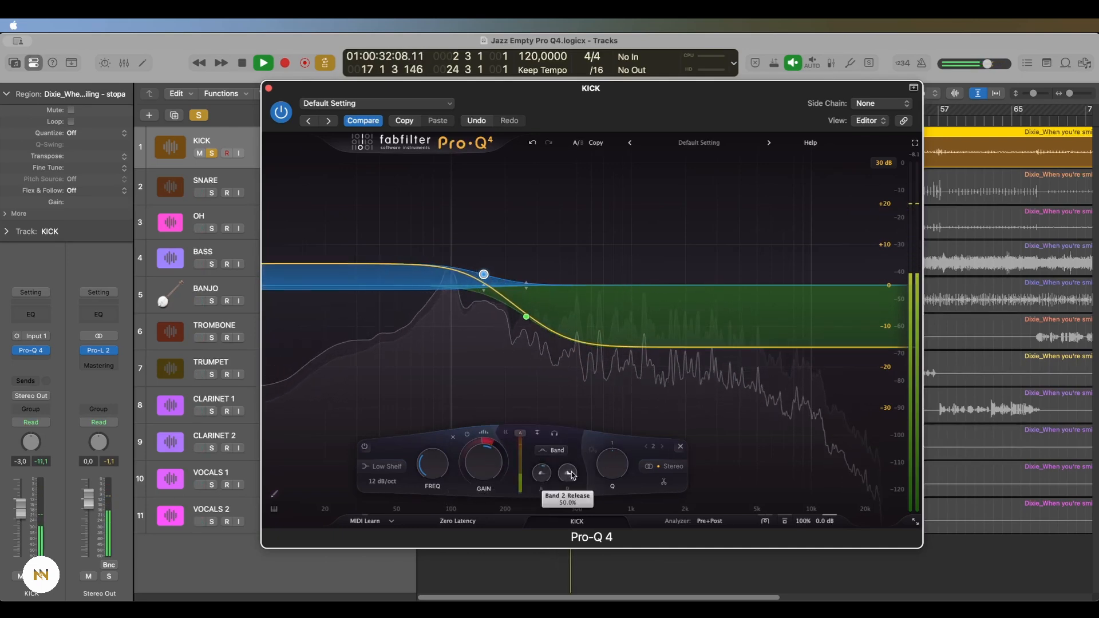
left_click_drag(519, 435, 524, 466)
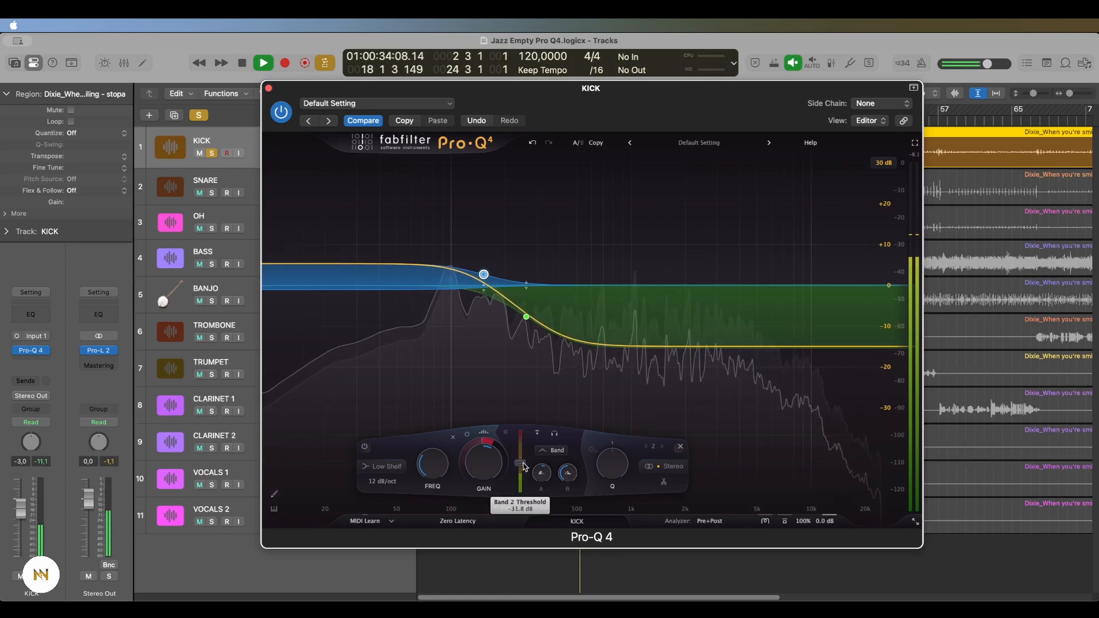
left_click(550, 455)
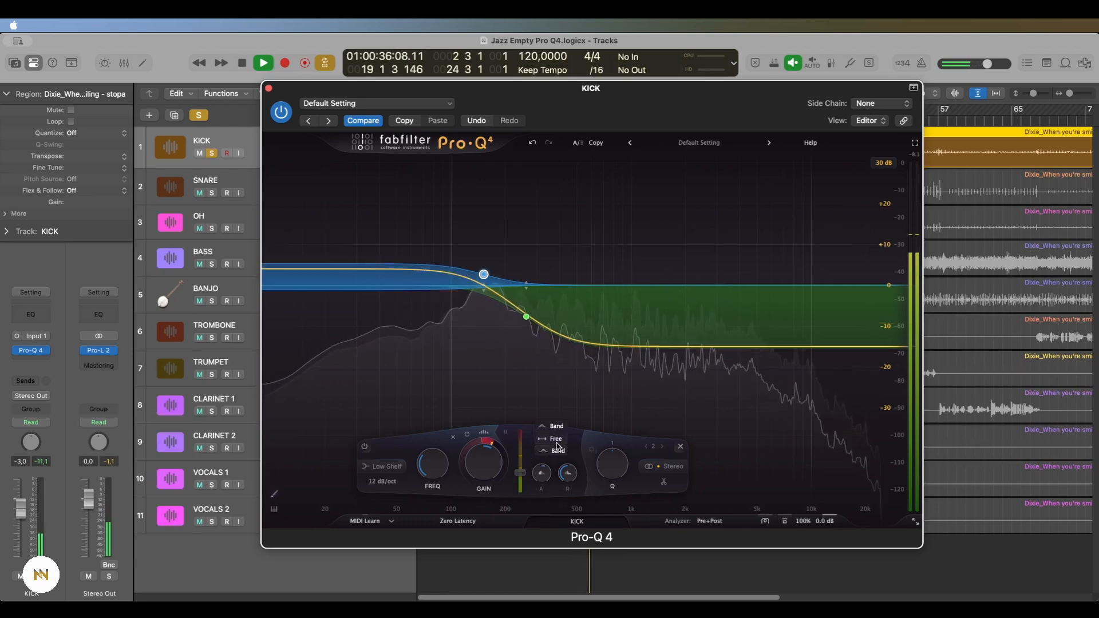
left_click(557, 441)
left_click_drag(589, 417, 371, 420)
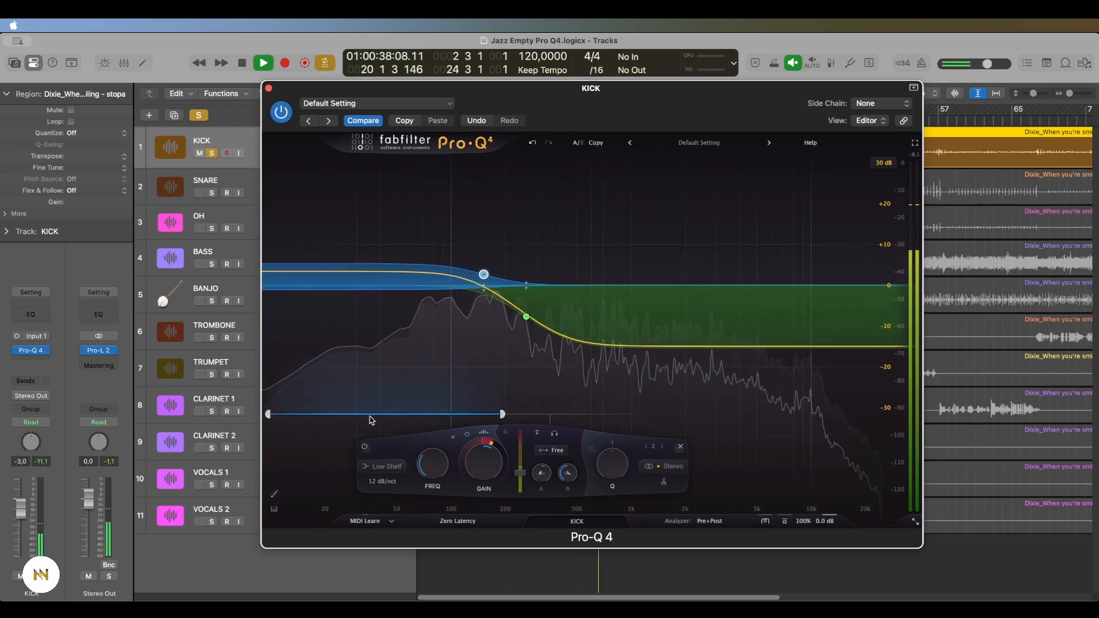
Add a bell band at about 460 Hz and cut it by about 6.5 dB
left_click(571, 258)
left_click_drag(572, 259, 571, 312)
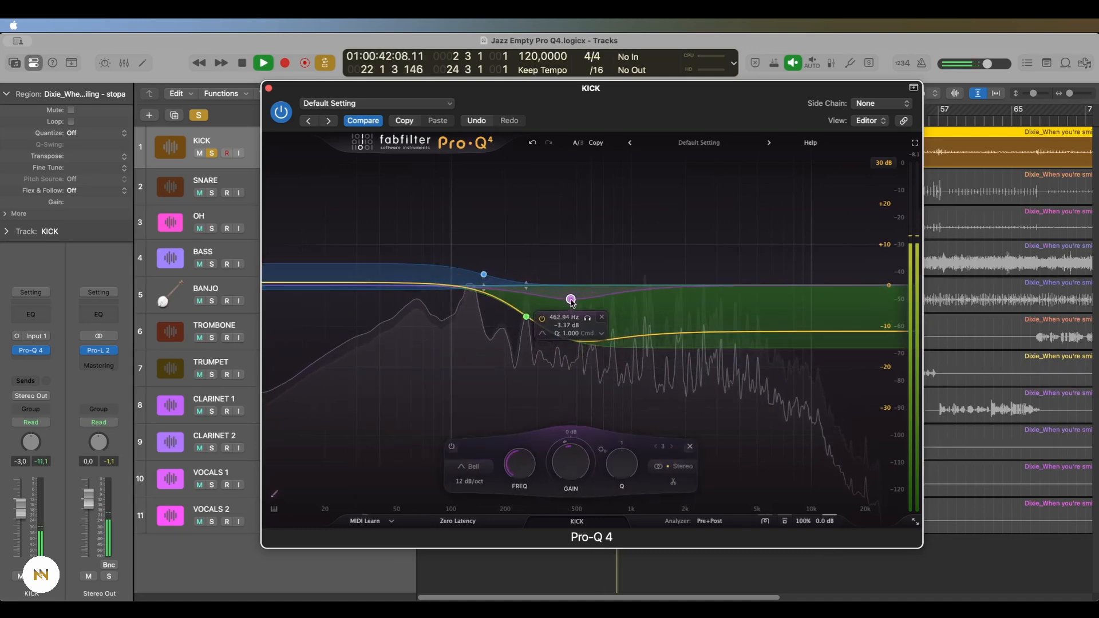
Add a bell band at about 7.6 kHz with near-zero gain and a dynamic range of about +10 dB
left_click(785, 285)
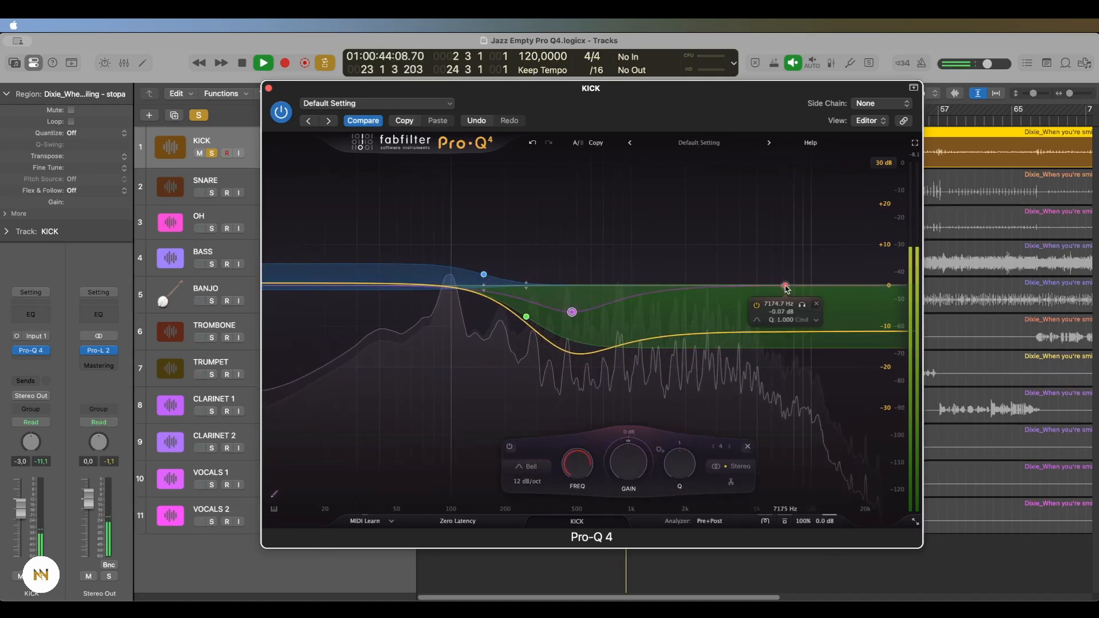
left_click_drag(788, 288, 793, 287)
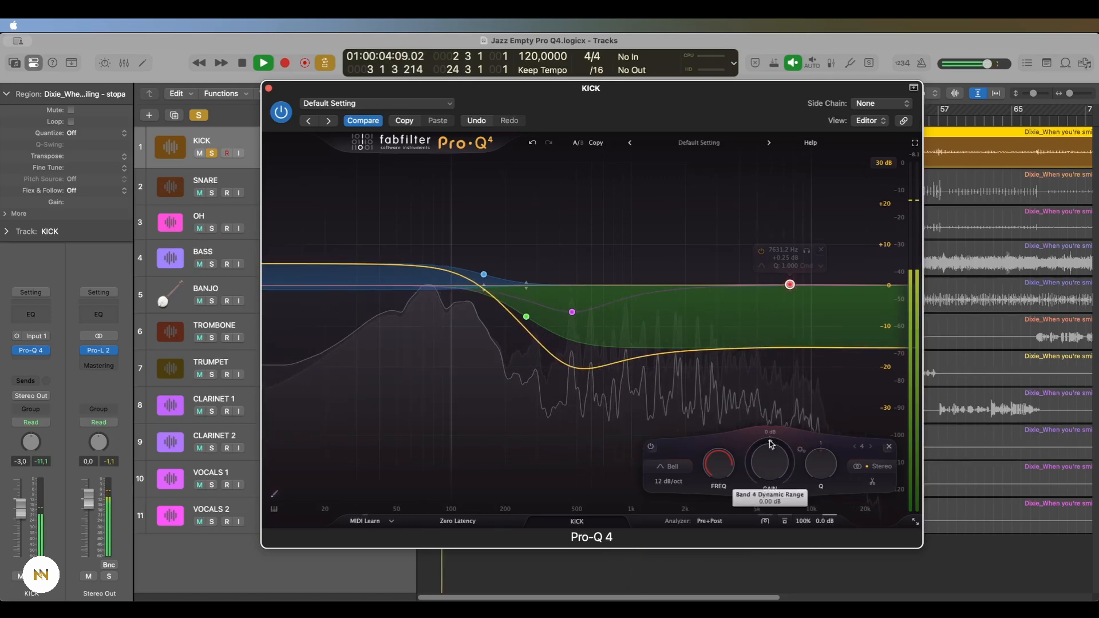
left_click_drag(769, 441, 786, 362)
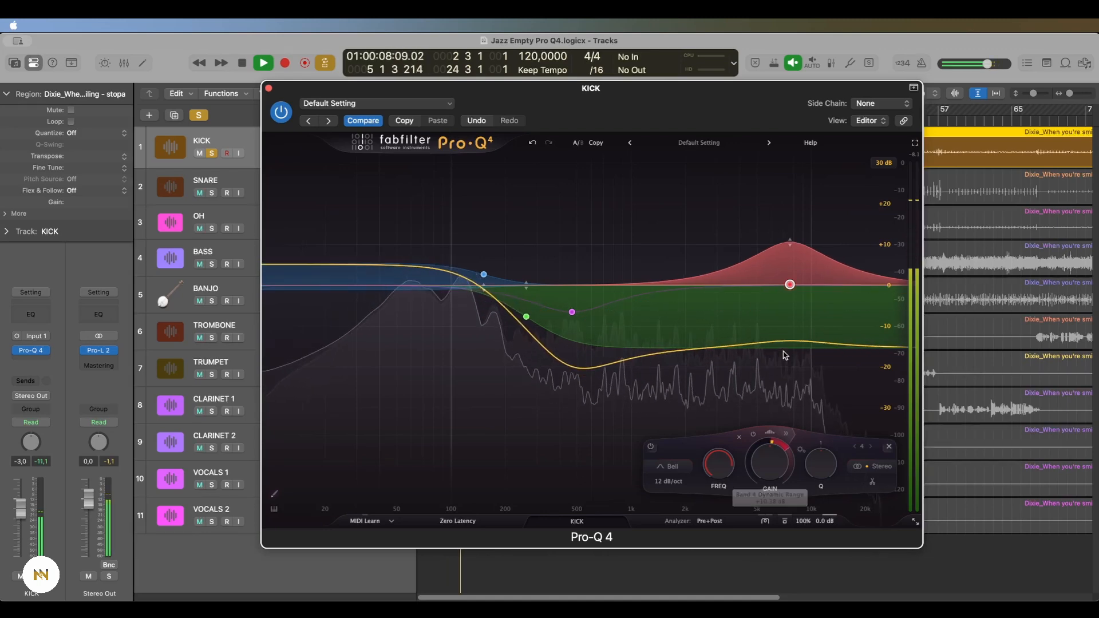
Set the 7.6 kHz band's attack to 0%, lower its release and threshold, and trigger it from a Free side-chain range below about 200 Hz
left_click_drag(751, 474, 754, 597)
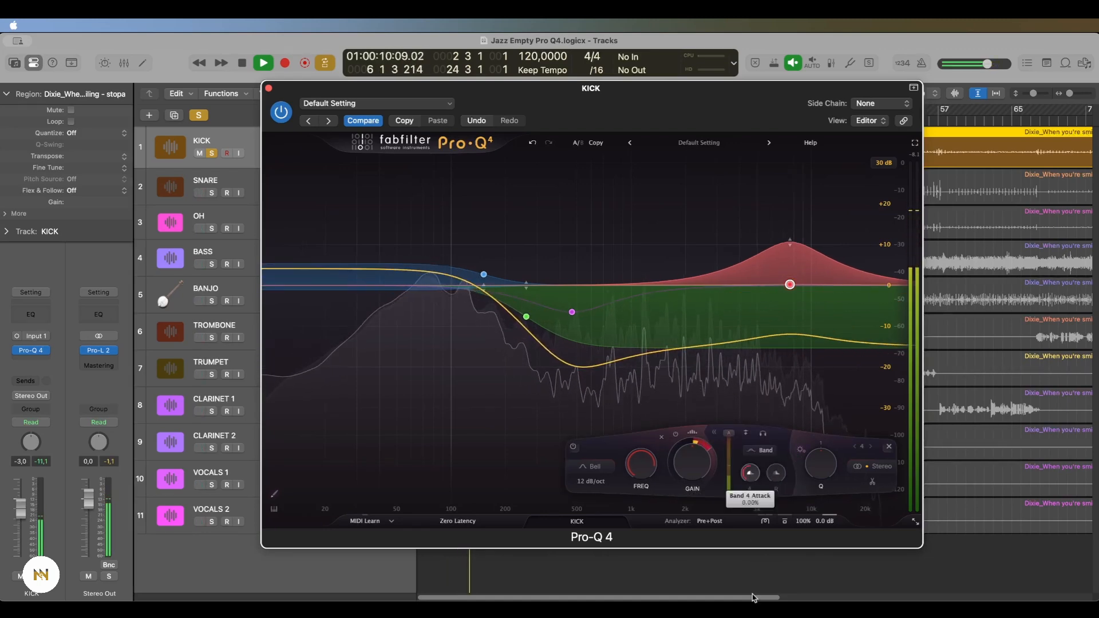
left_click_drag(777, 474, 777, 565)
left_click_drag(729, 434, 731, 475)
left_click(757, 455)
left_click(762, 450)
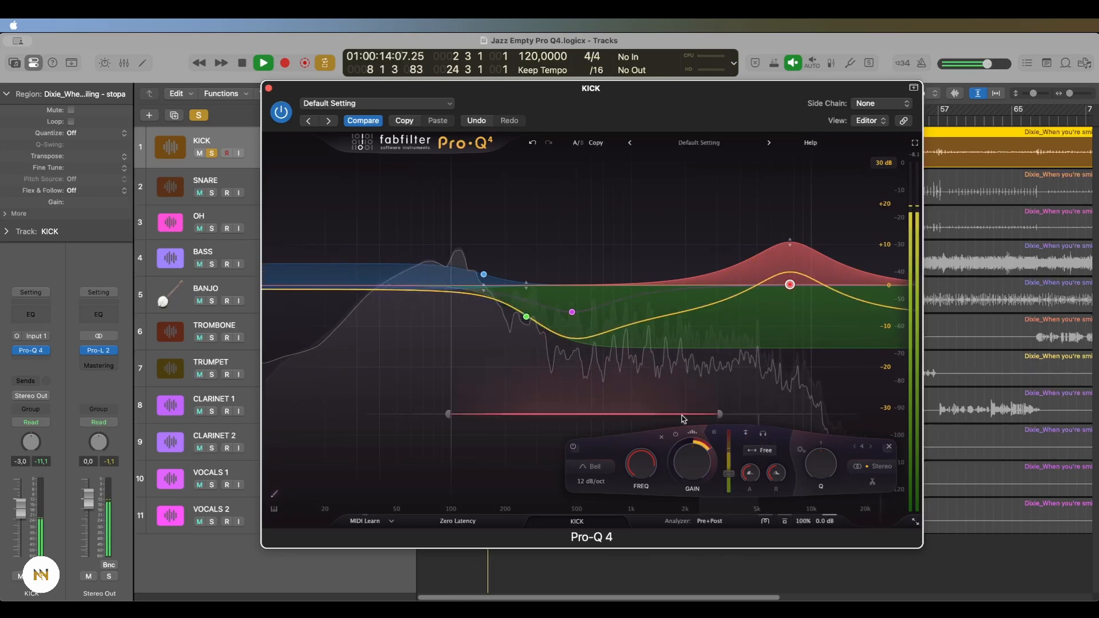
left_click_drag(656, 419, 436, 422)
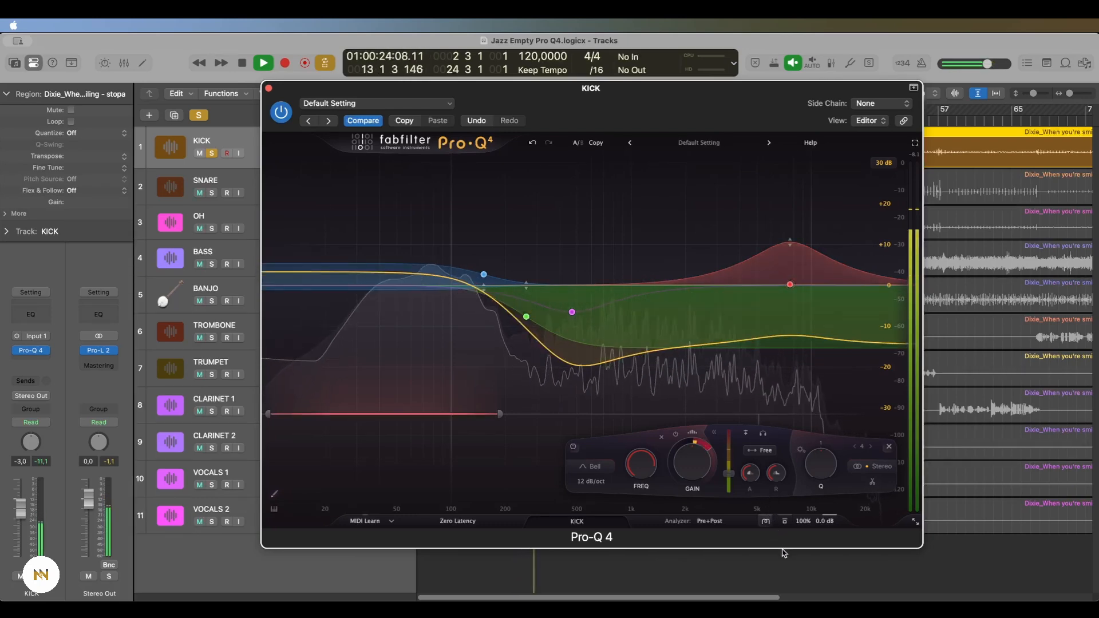
Set the equalizer's character mode to Warm and slightly raise the 7.6 kHz band's threshold
left_click(766, 521)
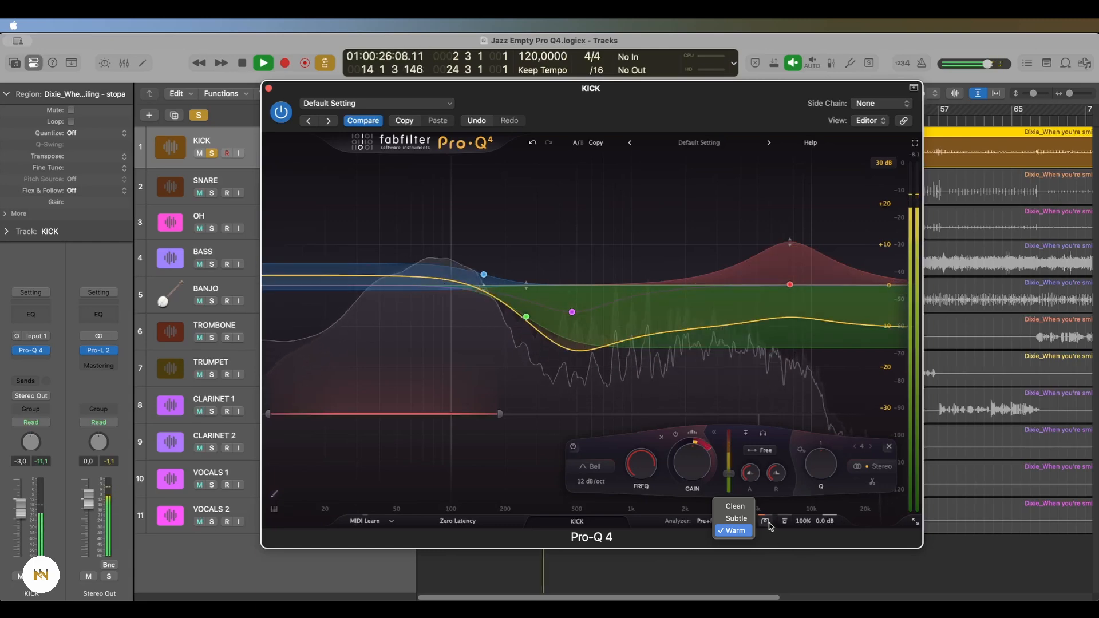
mouse_move(770, 526)
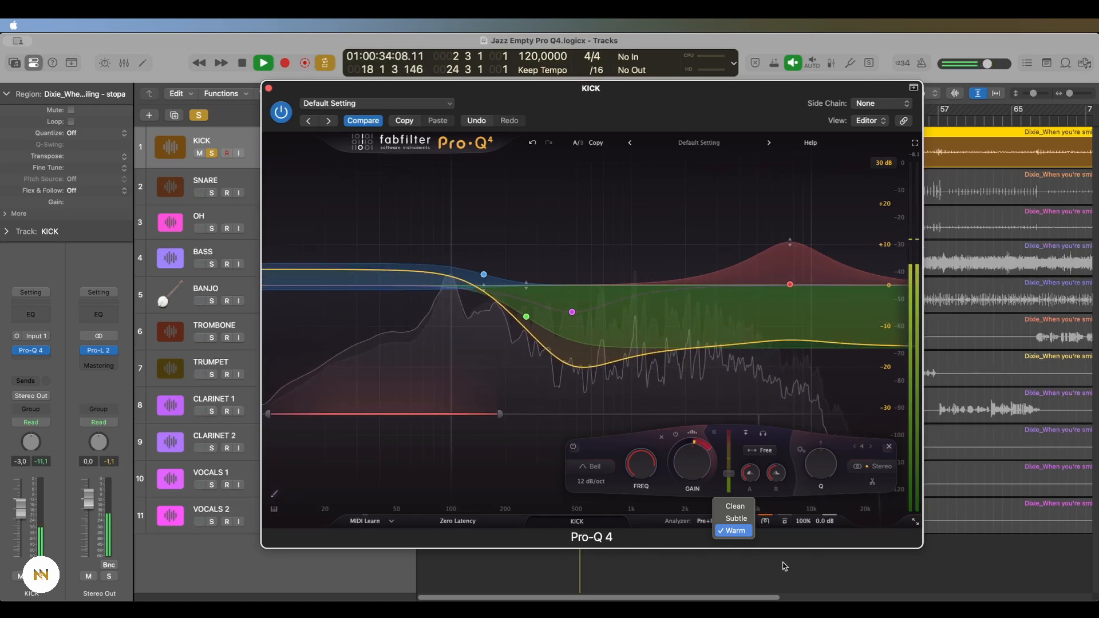
left_click_drag(732, 470, 733, 461)
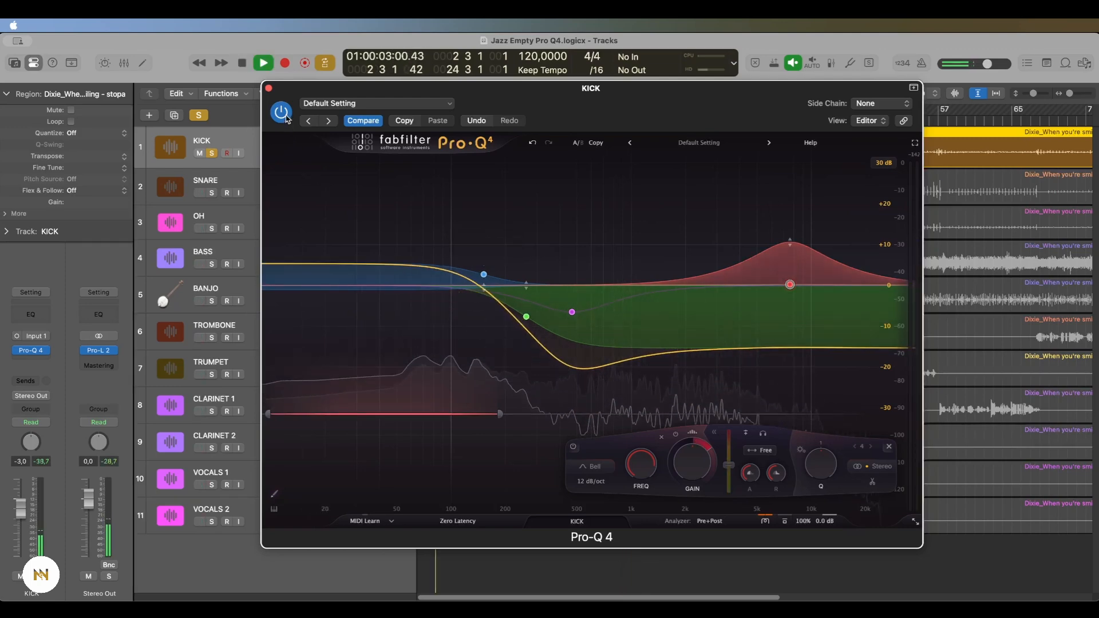
Compare the kick's sound with Pro-Q 4 bypassed and enabled during playback
left_click(281, 112)
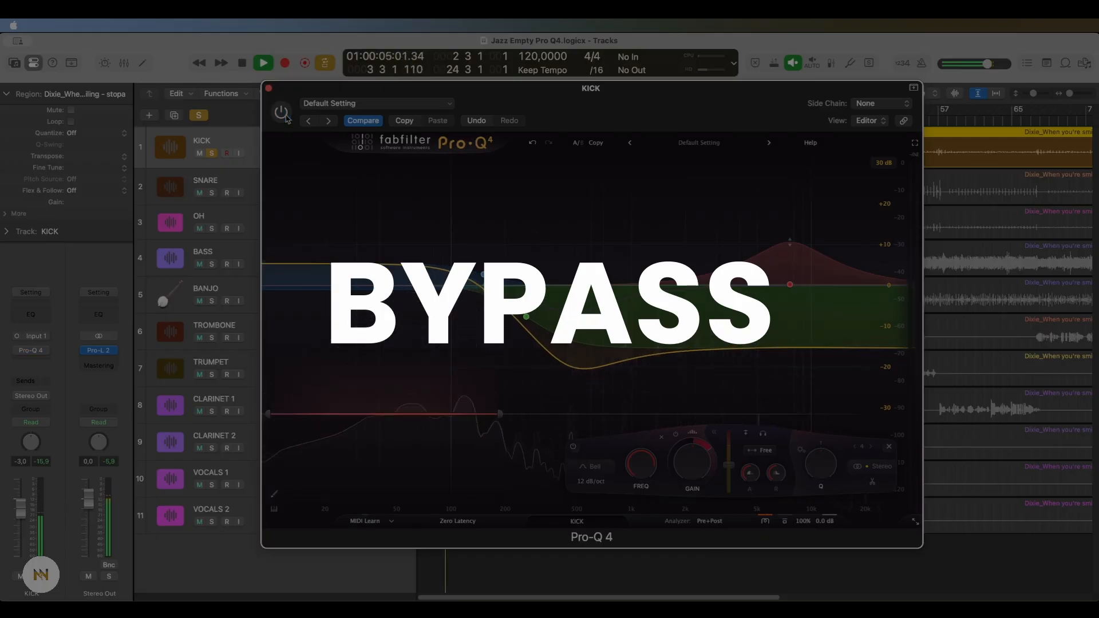
left_click(285, 115)
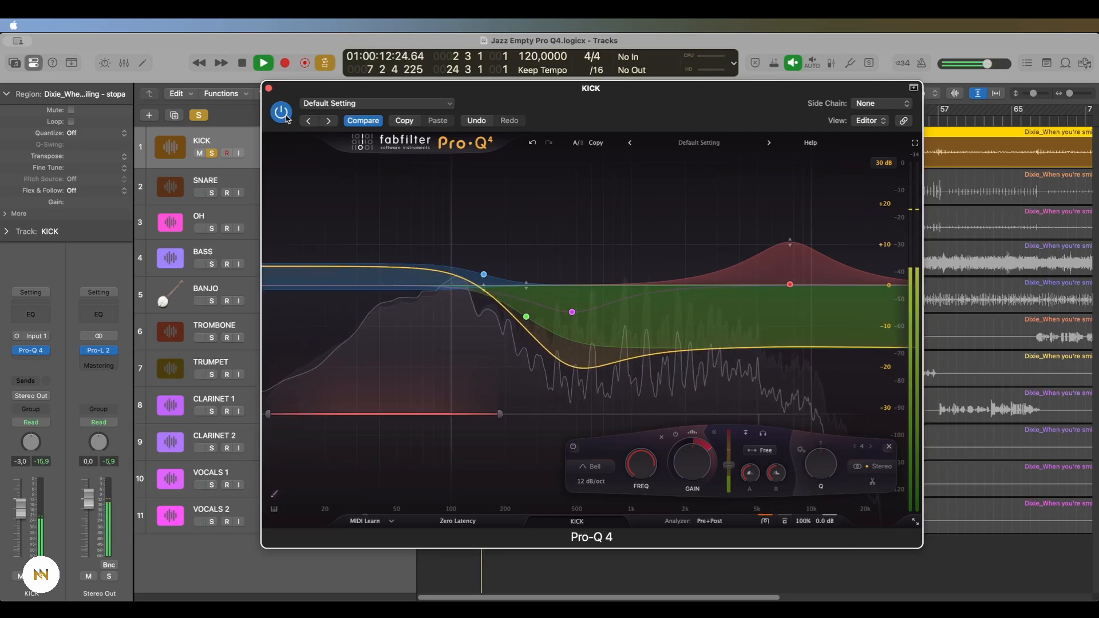
left_click(284, 114)
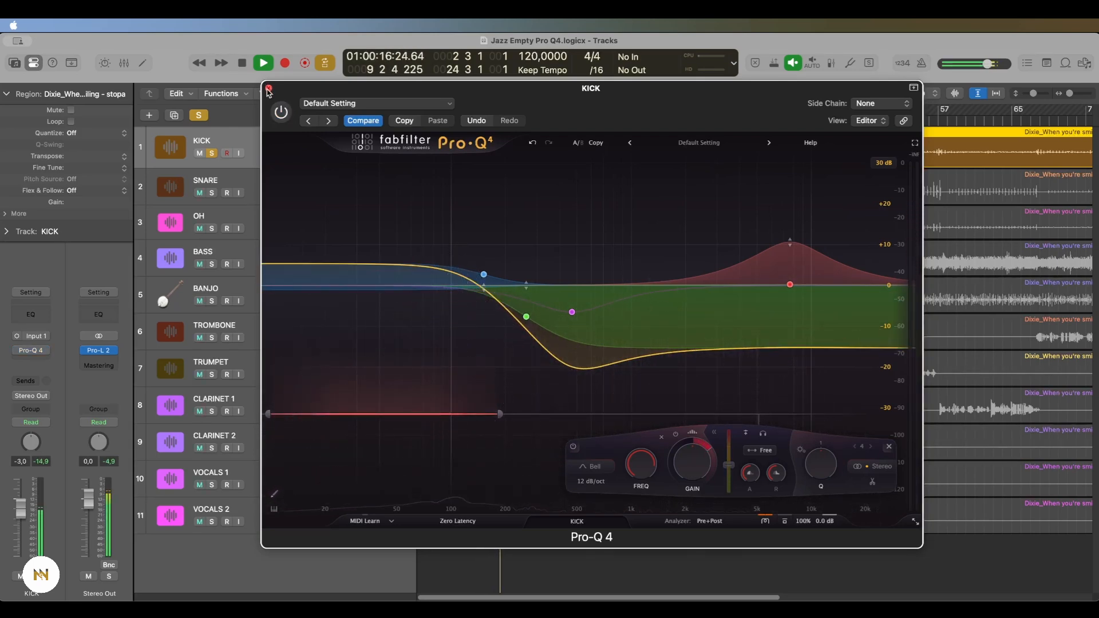
Close the kick's equalizer and open Pro-Q 4 on the snare track, restarting playback with the snare soloed
left_click(268, 89)
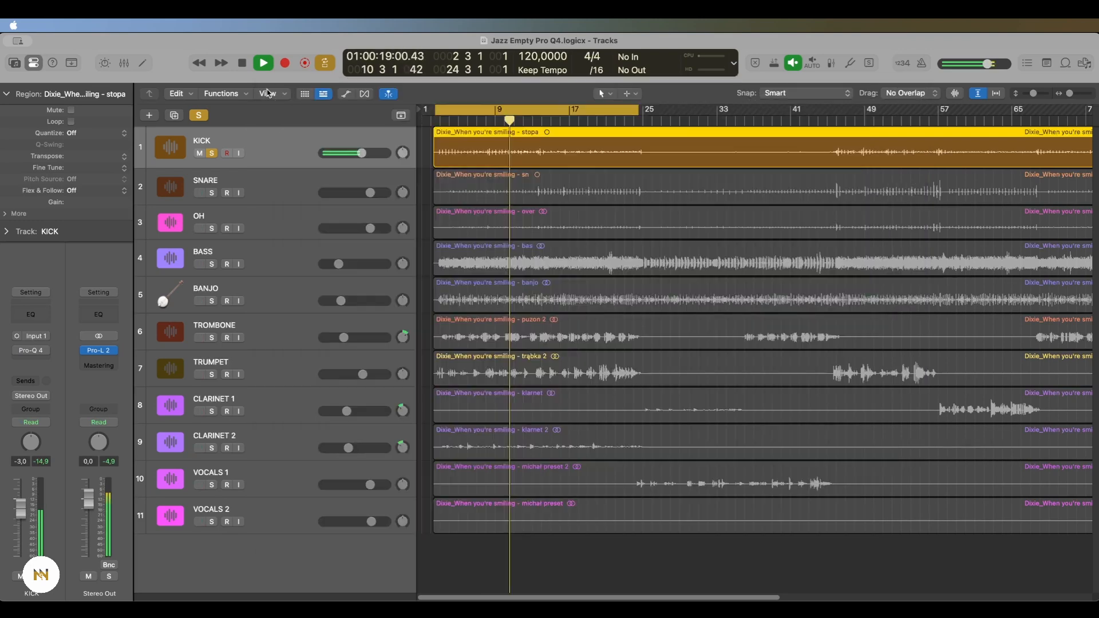
key("space")
key("Down")
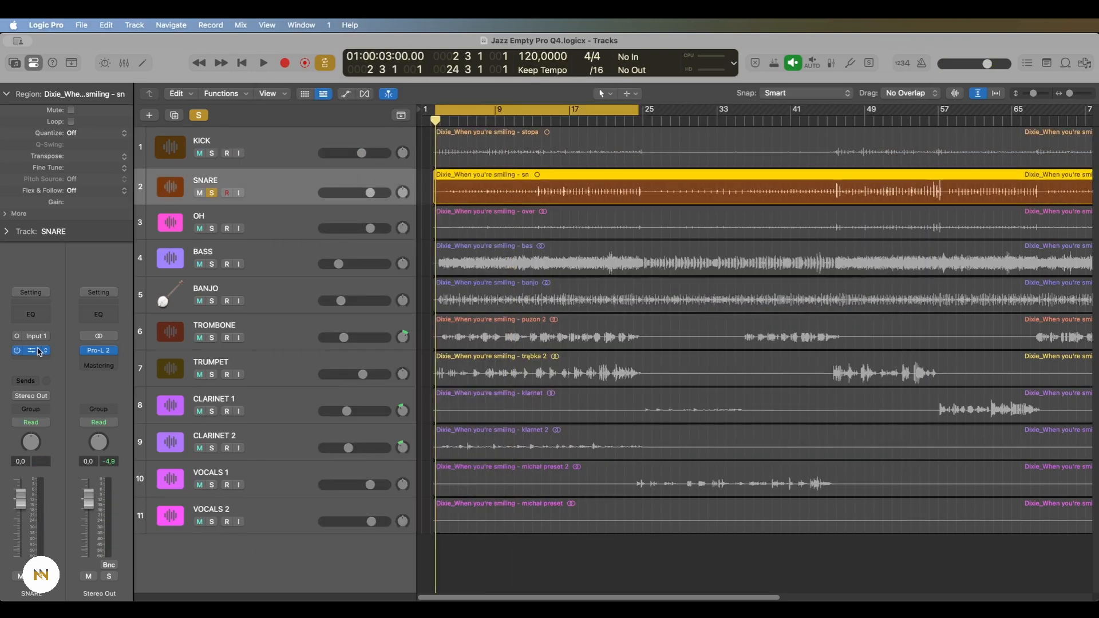
left_click(38, 350)
key("space")
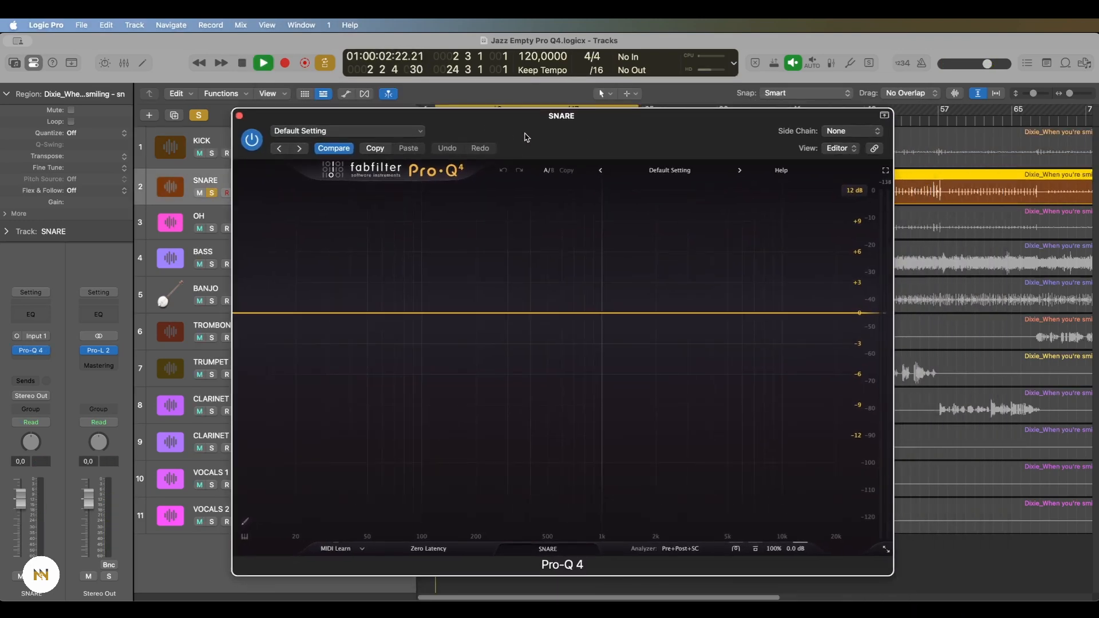
Load the Snare De-Bleed preset from the Noise Harmony folder and lower the release of its high shelf band
left_click(677, 174)
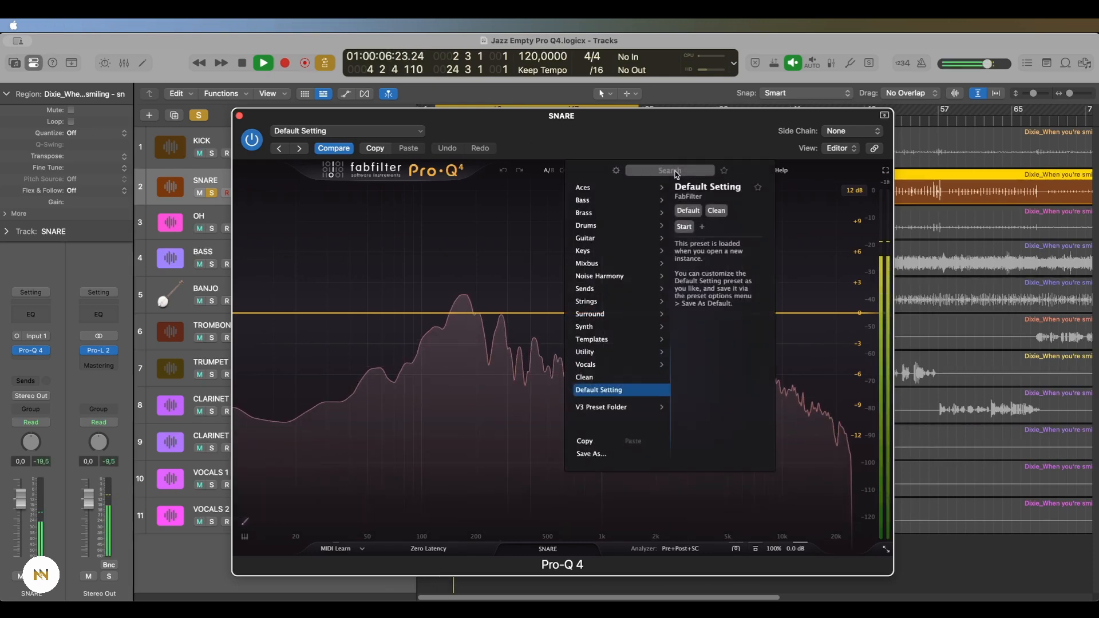
mouse_move(617, 277)
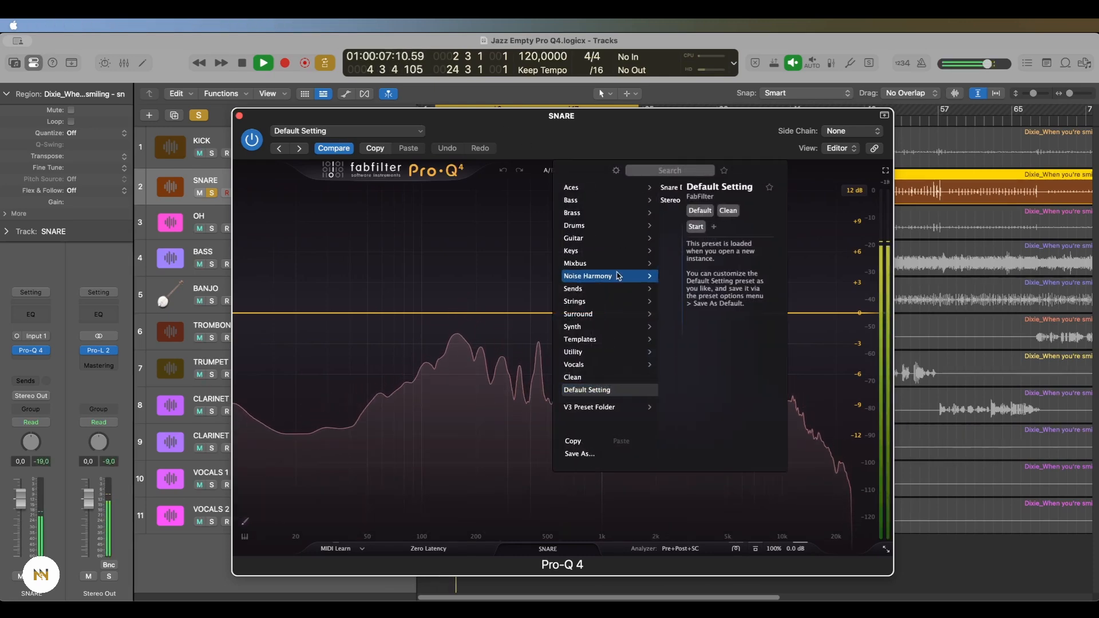
left_click(674, 189)
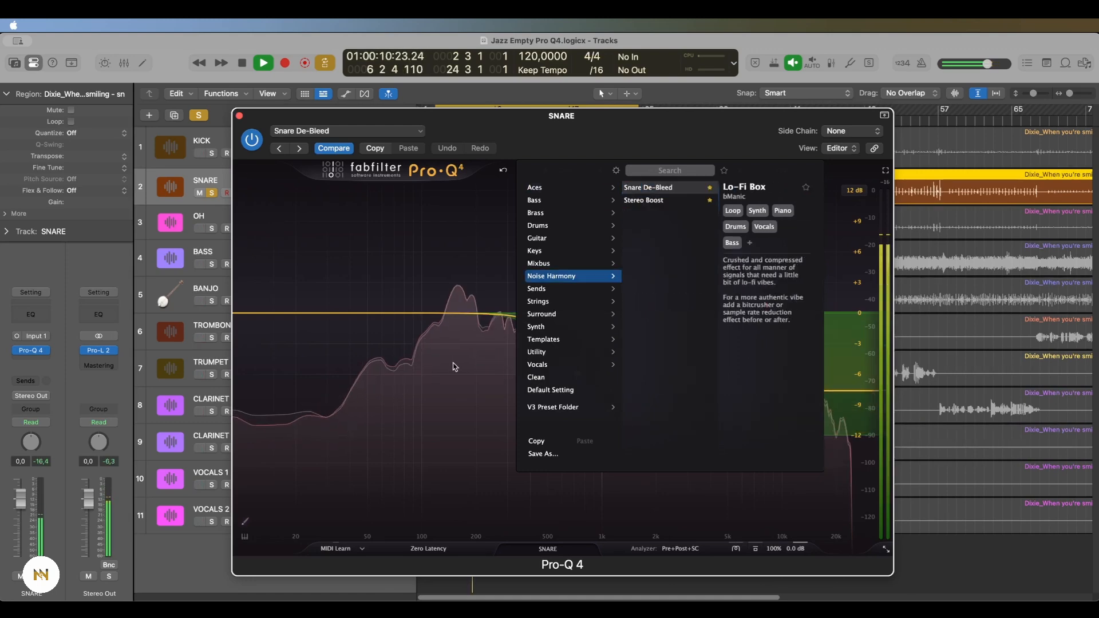
left_click(455, 367)
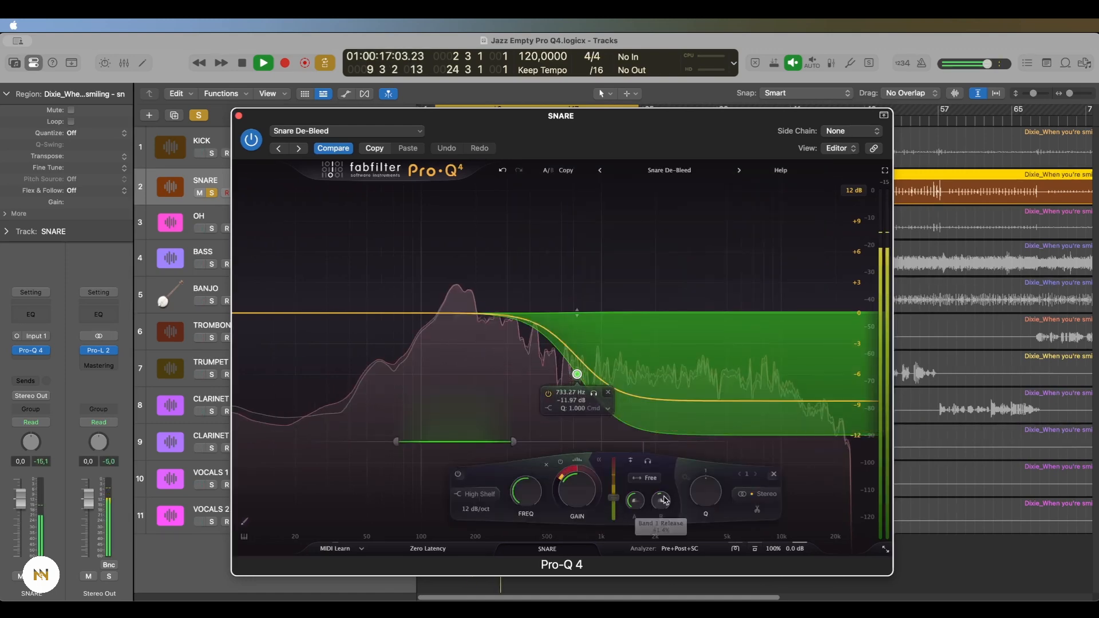
left_click_drag(662, 502, 665, 554)
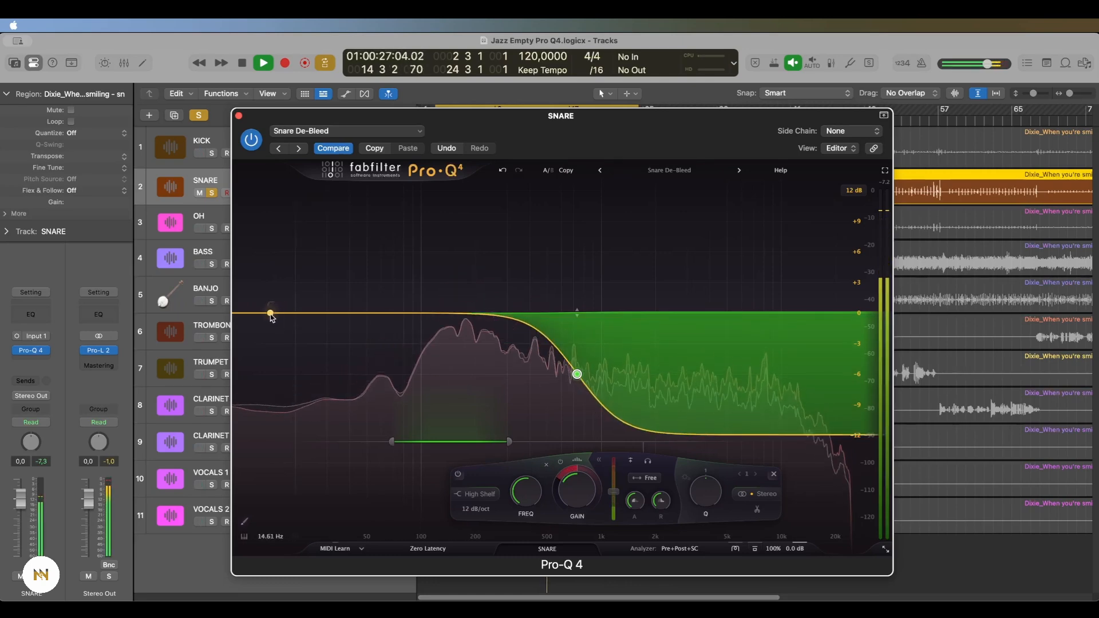
Add a low cut at about 60 Hz and a bell cut of about 2 dB near 600 Hz to the snare
left_click_drag(282, 315, 380, 307)
left_click_drag(532, 309, 559, 334)
Add a bell at about 7.8 kHz with near-zero gain, a dynamic range of about +5.5 dB and a threshold of about -38 dB
left_click(762, 312)
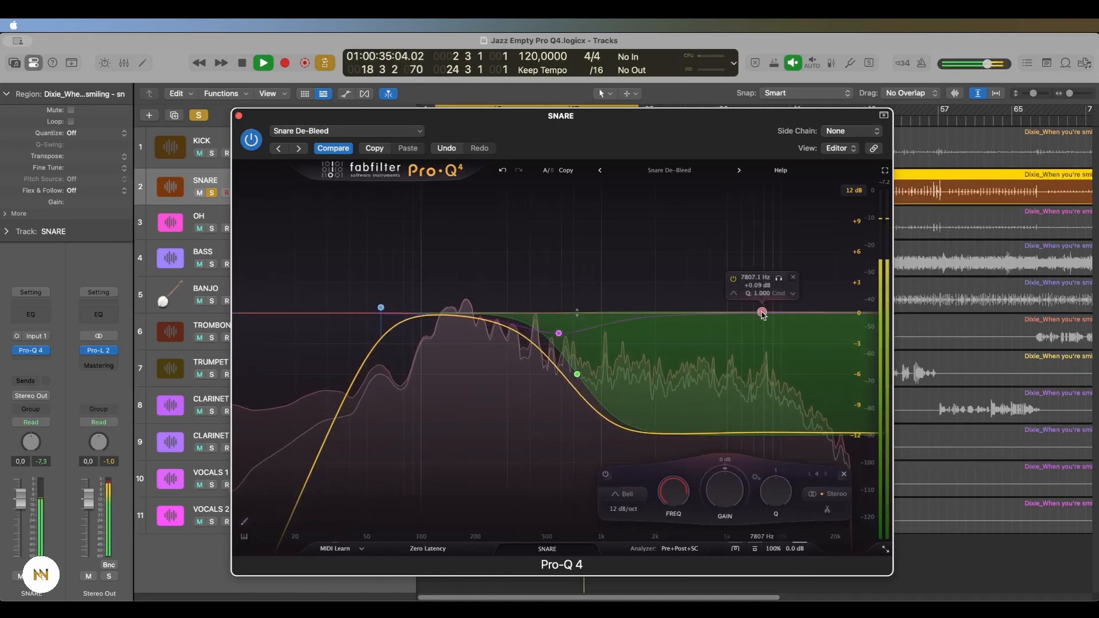
left_click_drag(750, 473, 765, 422)
left_click(756, 461)
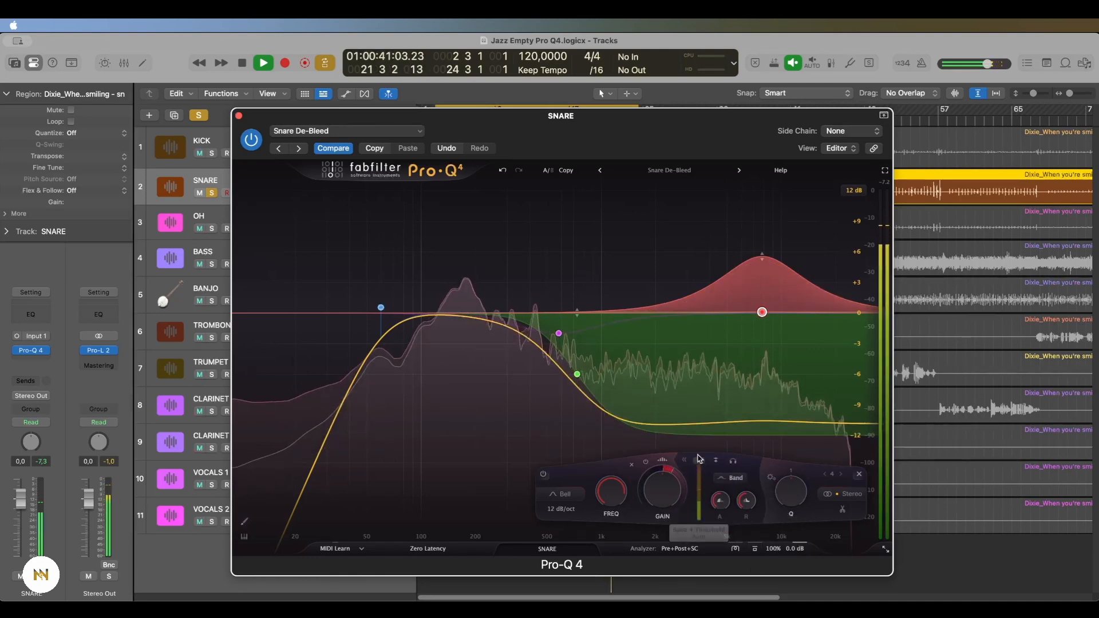
left_click_drag(698, 461, 703, 498)
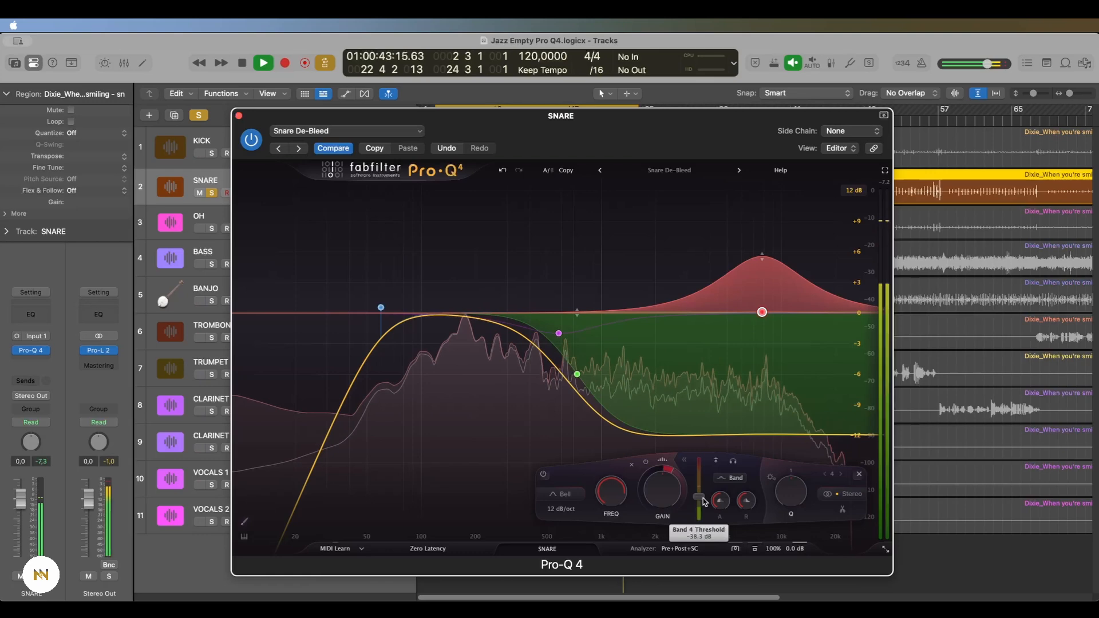
Set the snare equalizer's character mode to Warm and compare the sound with Pro-Q 4 bypassed and enabled
left_click(747, 555)
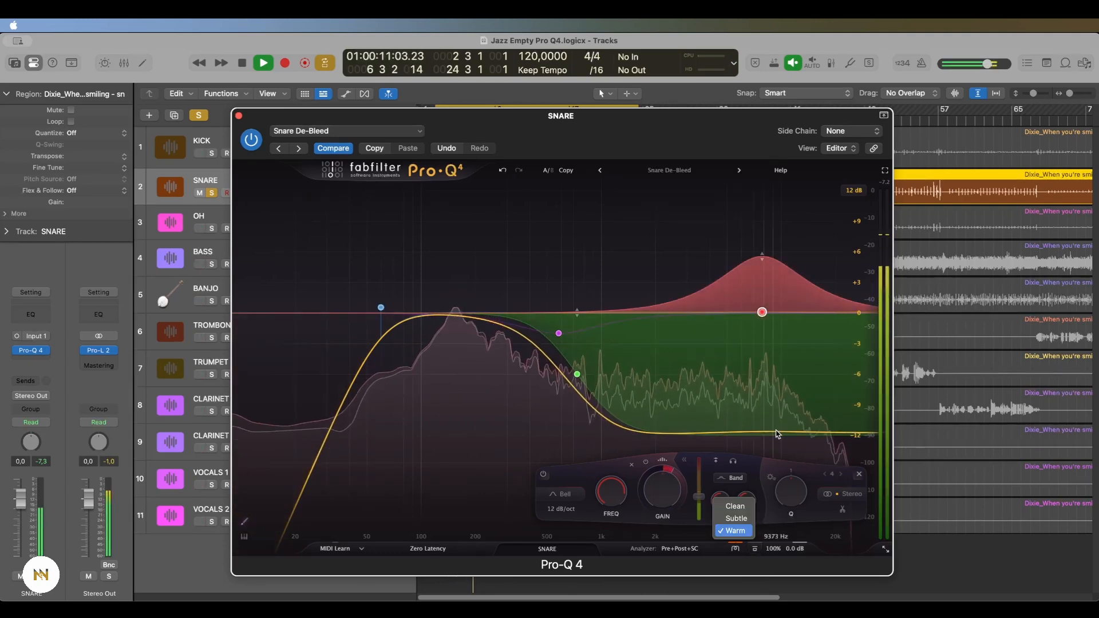
left_click(252, 140)
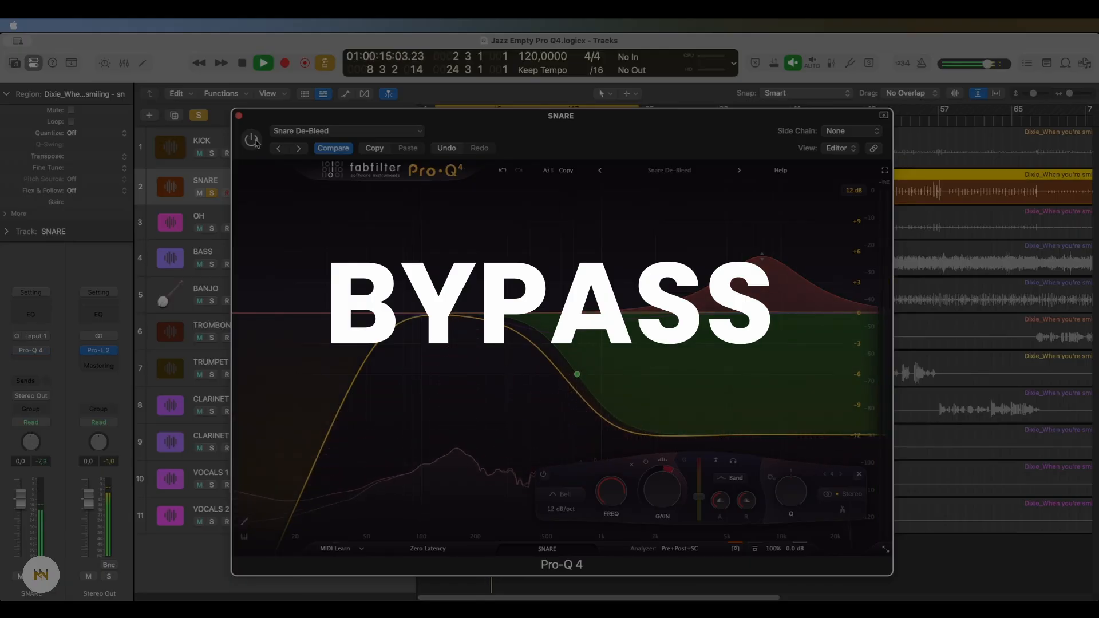
left_click(256, 142)
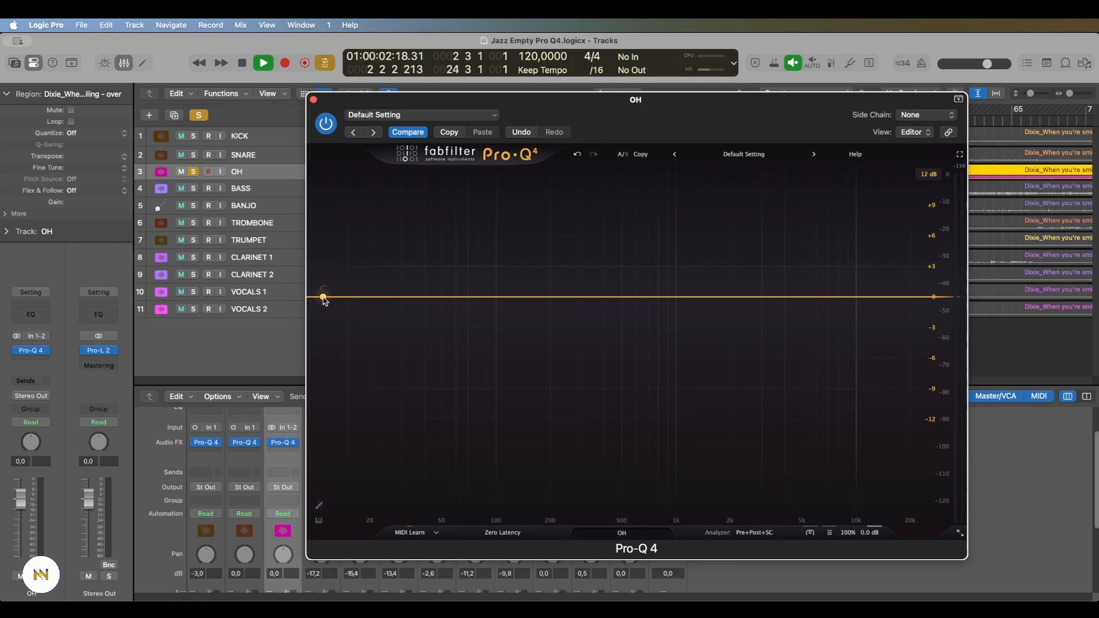
Add a 12 dB/oct low cut at about 220 Hz to the overheads' equalizer
left_click(323, 297)
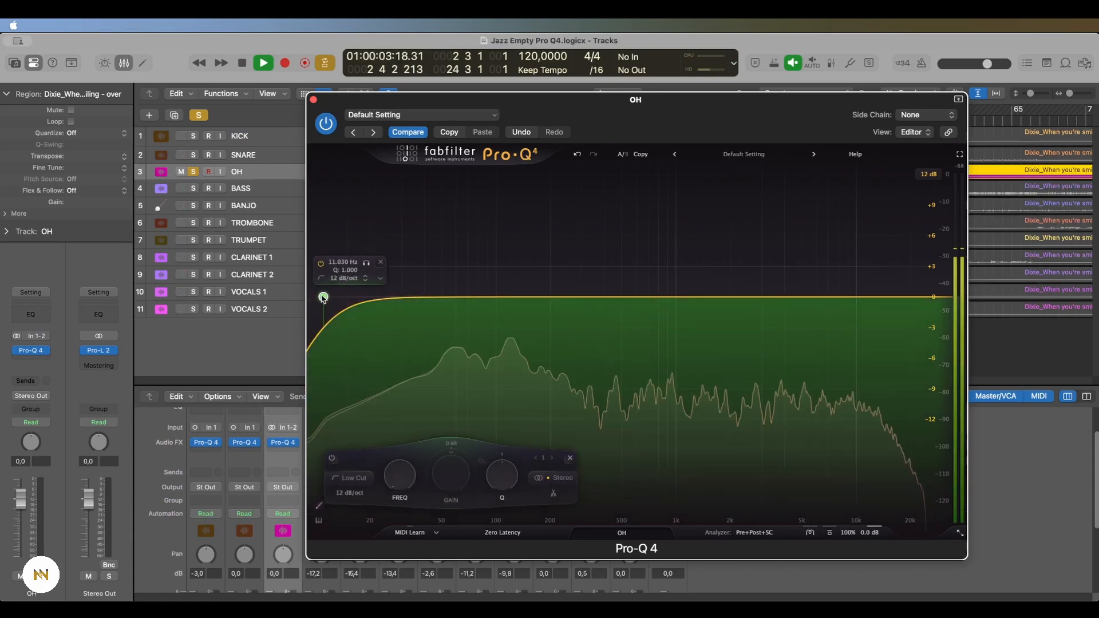
left_click_drag(322, 297, 557, 291)
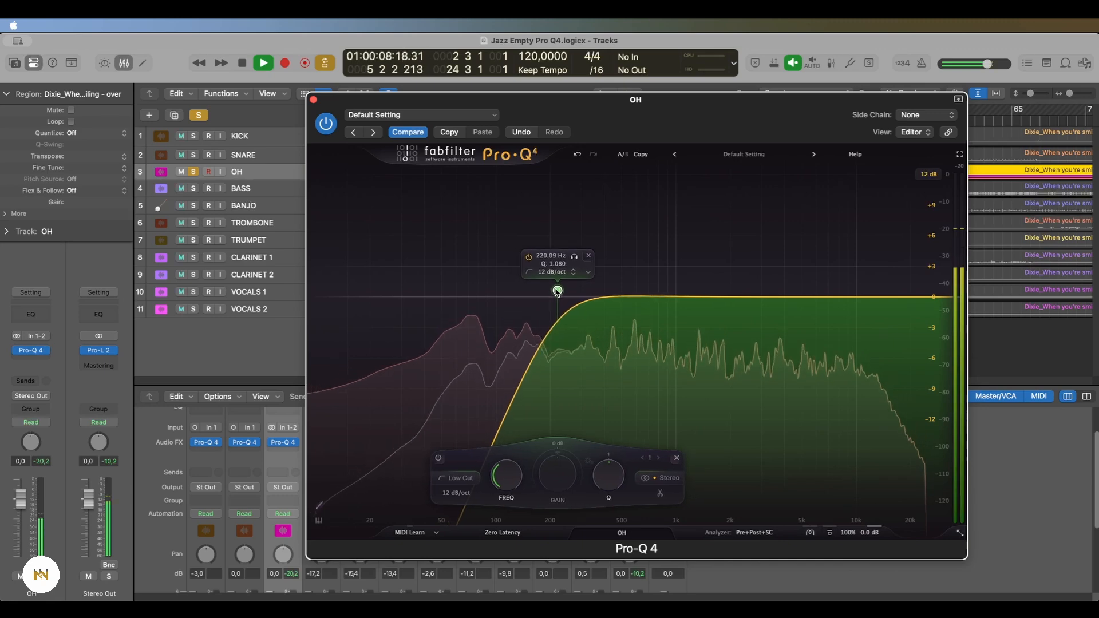
Add a bell cut of about 4.4 dB at 924 Hz and a high shelf boost of about 4.9 dB near 5 kHz
left_click(635, 296)
left_click_drag(635, 296, 670, 342)
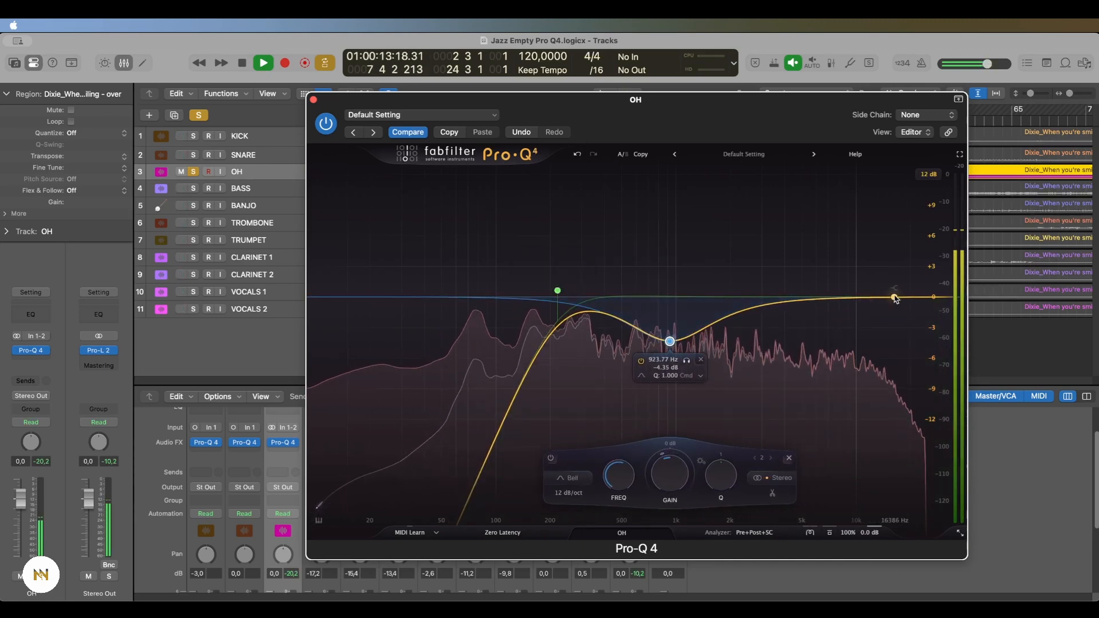
left_click_drag(895, 298, 804, 248)
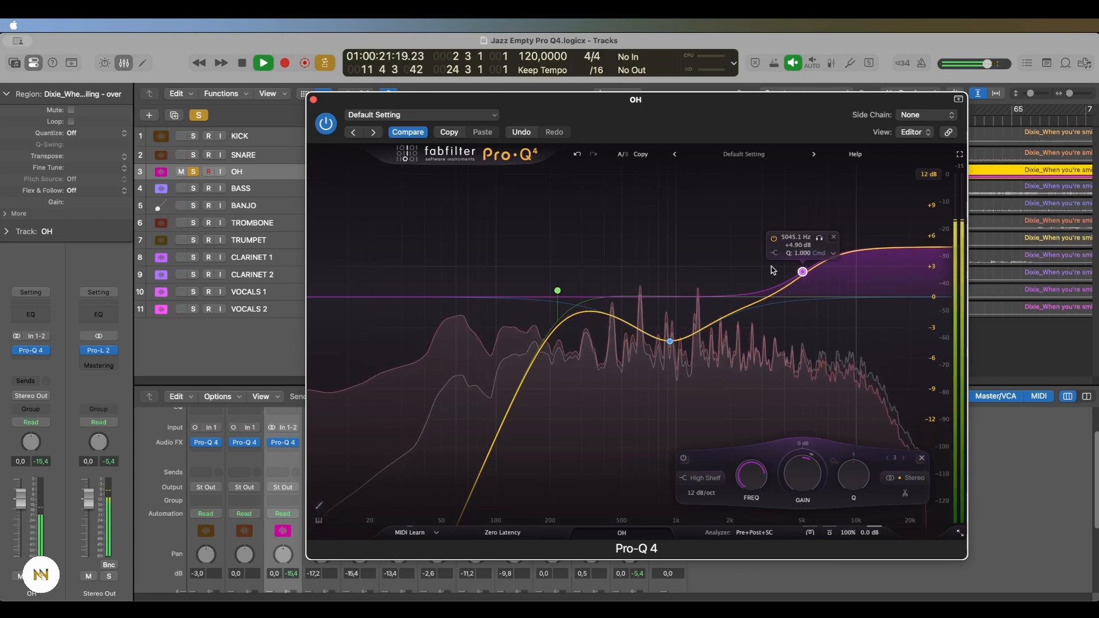
Add a bell boost of about 2.5 dB near 303 Hz, split it into left and right, and cut the left band about 2.4 dB
left_click(585, 303)
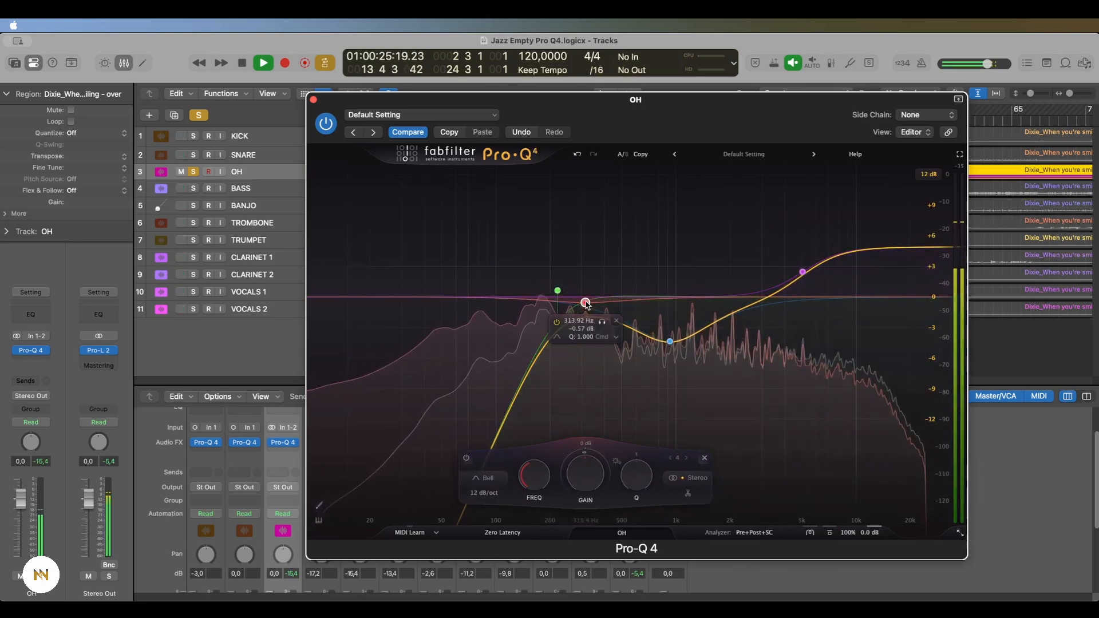
left_click_drag(585, 302, 584, 276)
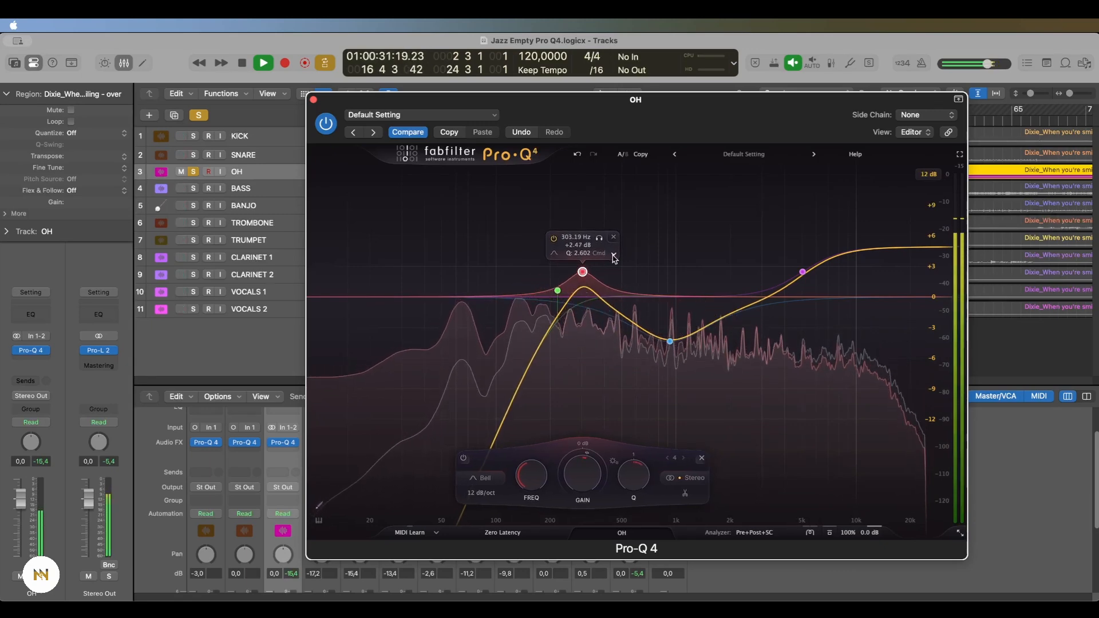
left_click(685, 493)
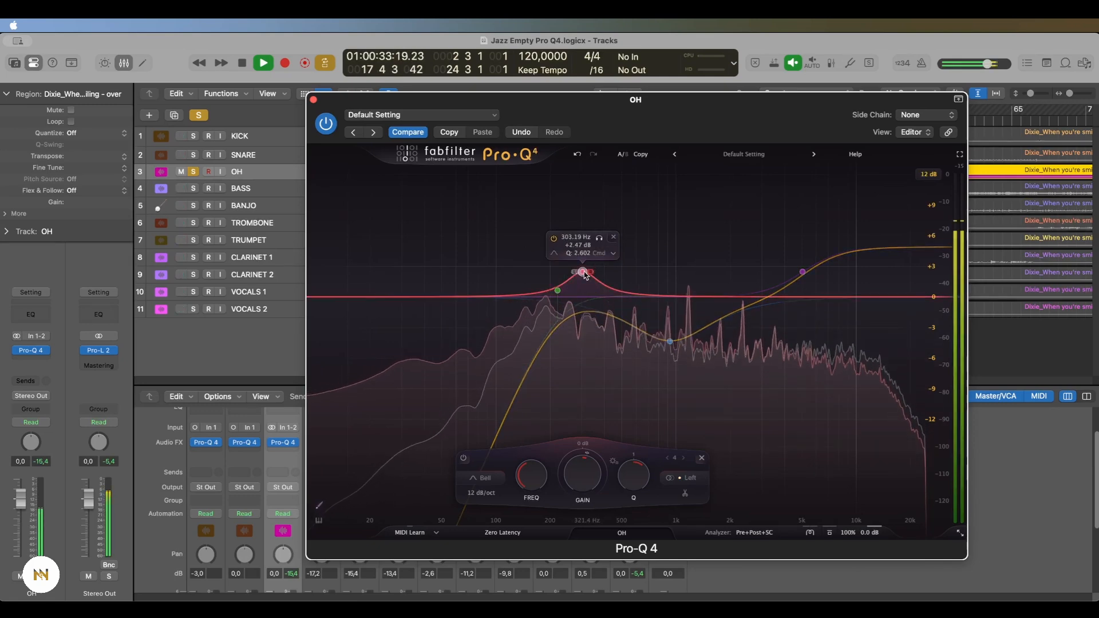
left_click_drag(582, 272, 583, 321)
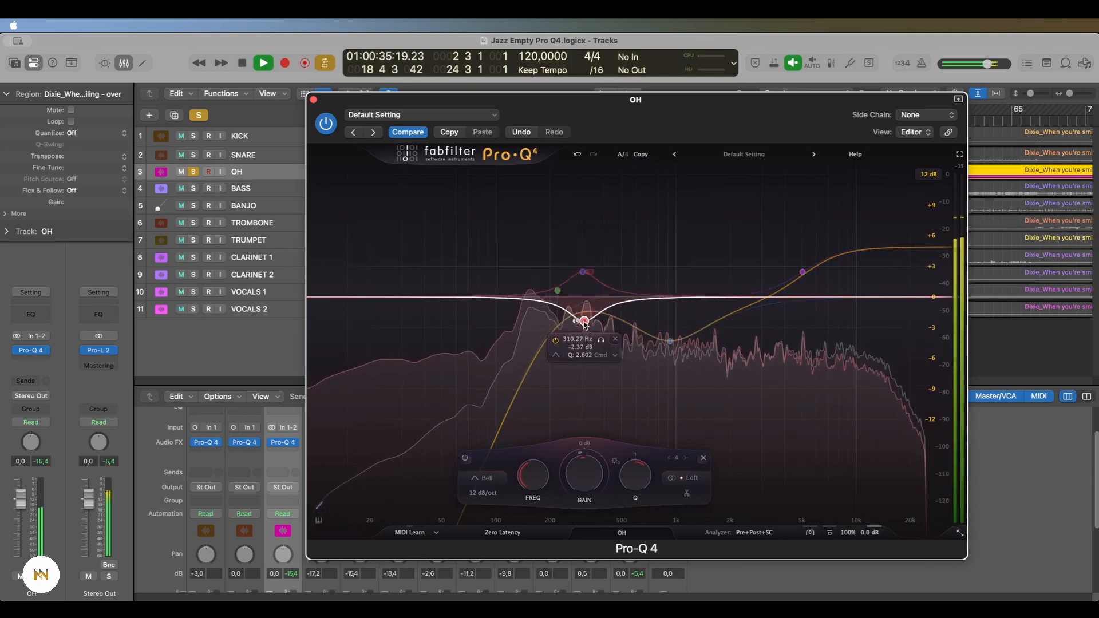
Add narrow opposing bells of about 2.6 dB: left boost and right cut near 600 Hz, right boost and left cut near 1.2 kHz
left_click_drag(637, 295, 685, 272)
scroll(639, 275, "up", 5)
scroll(685, 271, "up", 5)
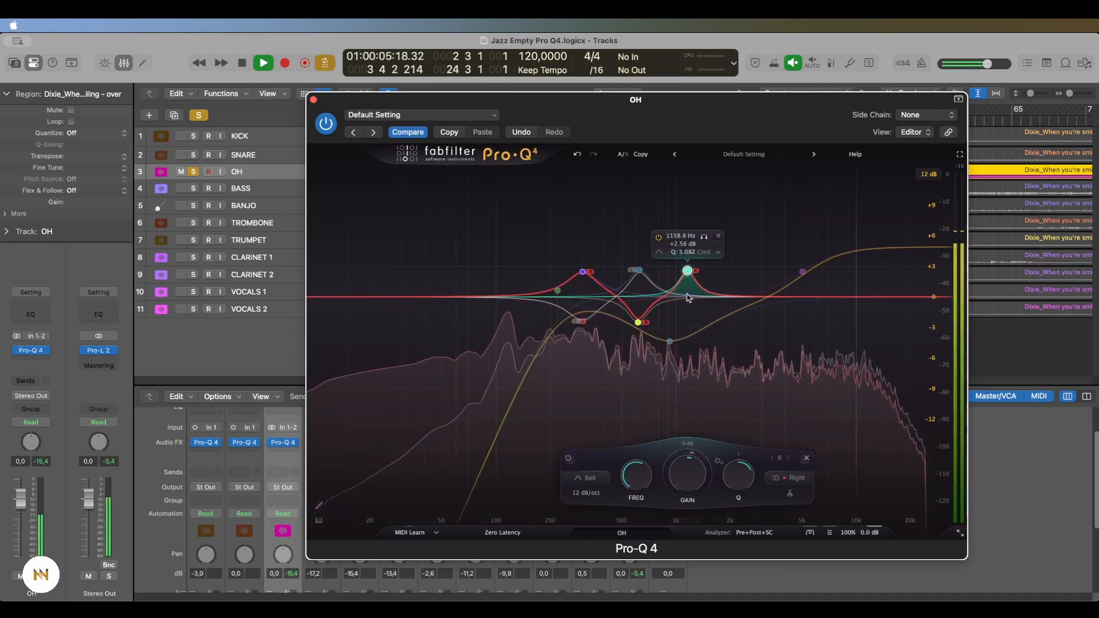
left_click(689, 296)
left_click_drag(690, 296, 693, 326)
scroll(694, 324, "up", 6)
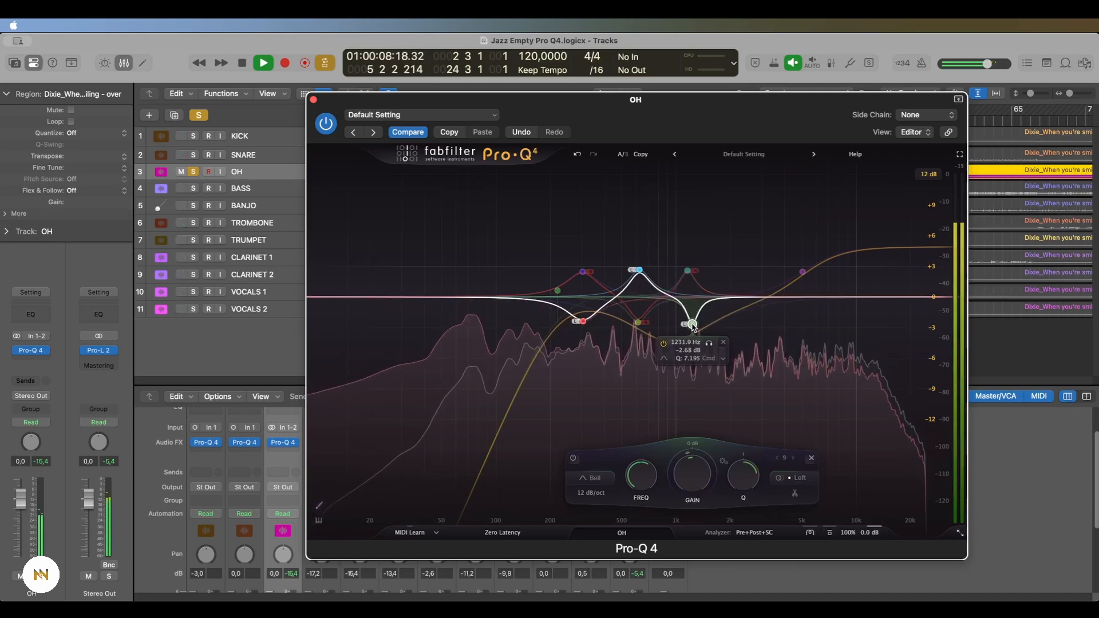
Add a left boost of about 2.7 dB at 2.3 kHz and a right cut of about 2.6 dB at 2.4 kHz
left_click(726, 296)
left_click_drag(724, 296, 738, 271)
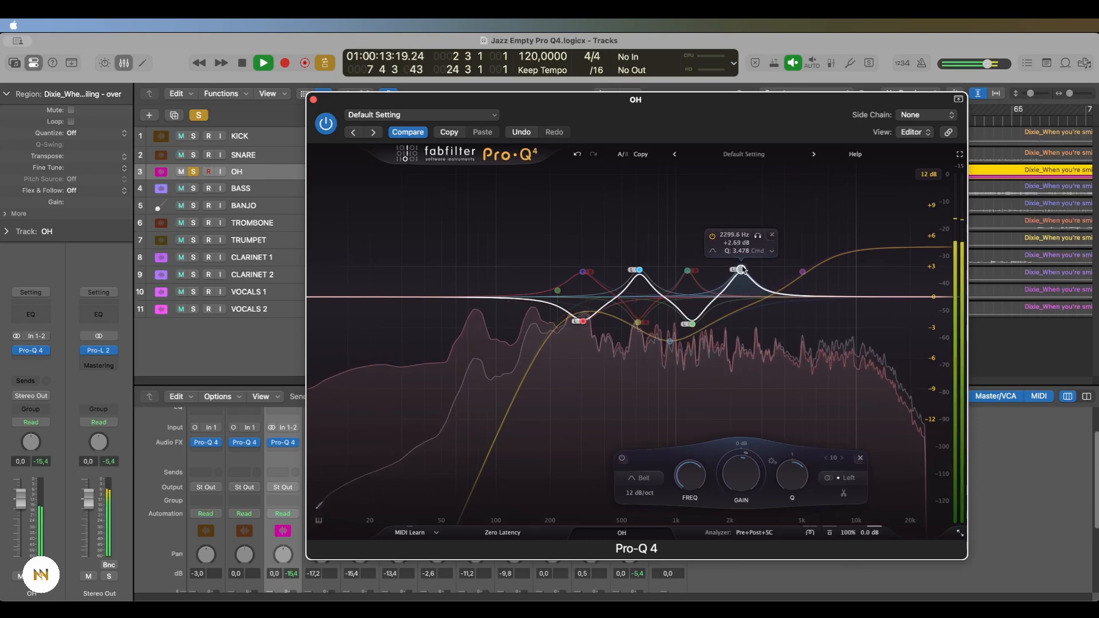
left_click(739, 297)
left_click_drag(738, 297, 744, 319)
scroll(744, 319, "up", 3)
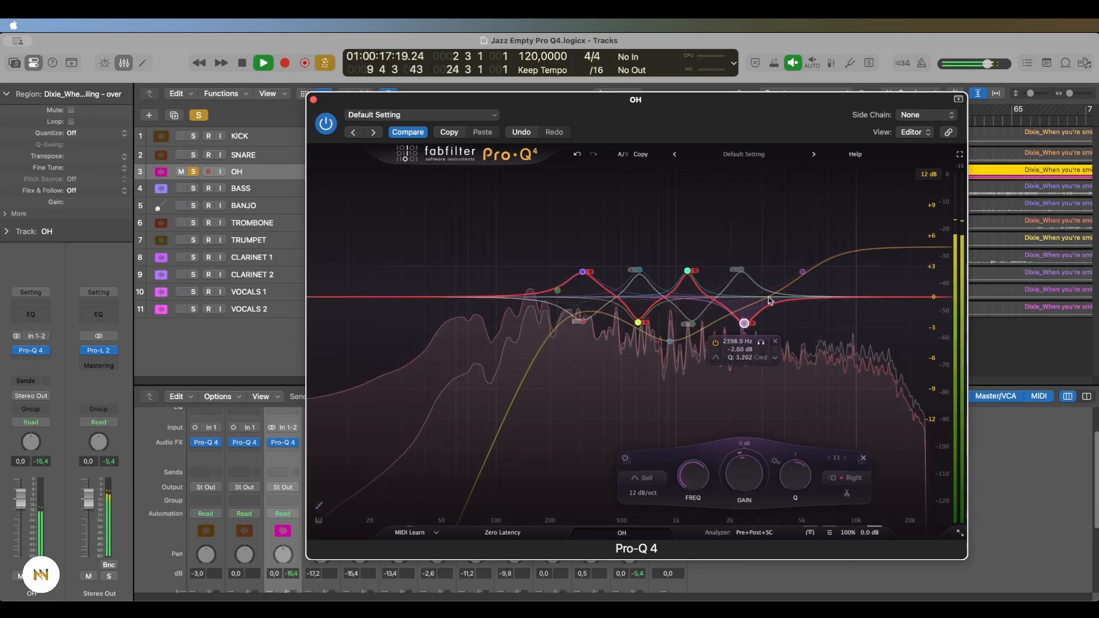
Add opposing bells of about 2.5 dB near 5 kHz, boosting the right channel and cutting the left, with narrowed Q
mouse_move(776, 297)
left_mouse_down()
mouse_move(799, 273)
mouse_move(801, 324)
left_mouse_up()
scroll(795, 278, "up", 3)
scroll(802, 325, "up", 2)
scroll(802, 323, "up", 3)
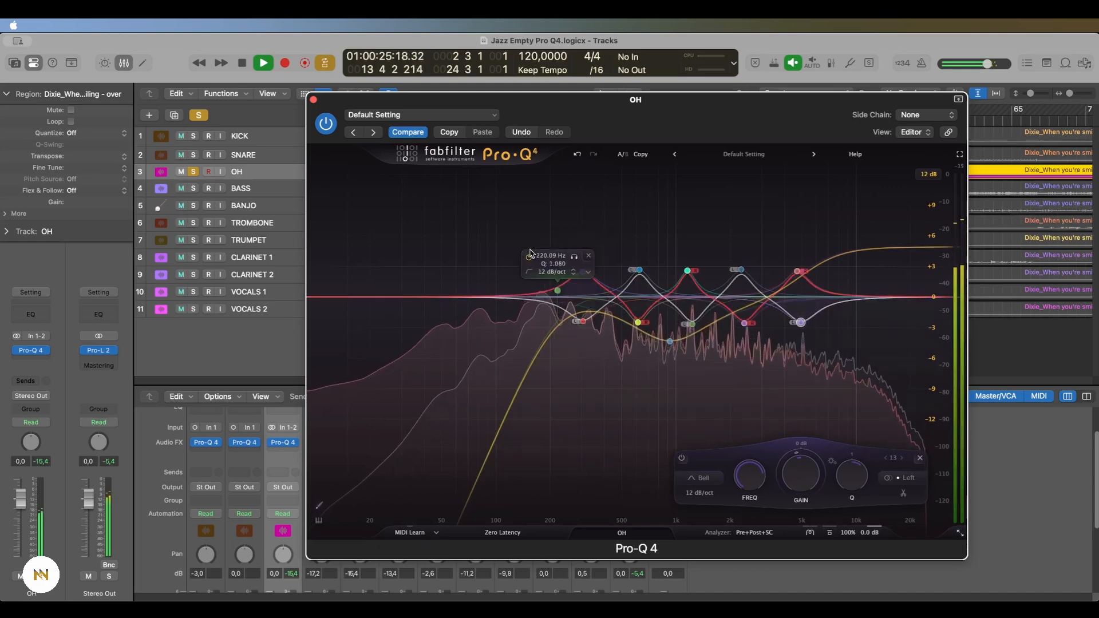
Select all the left and right bells and scale their gains together to about 2.4 dB of boost and cut
left_click_drag(504, 257, 804, 329)
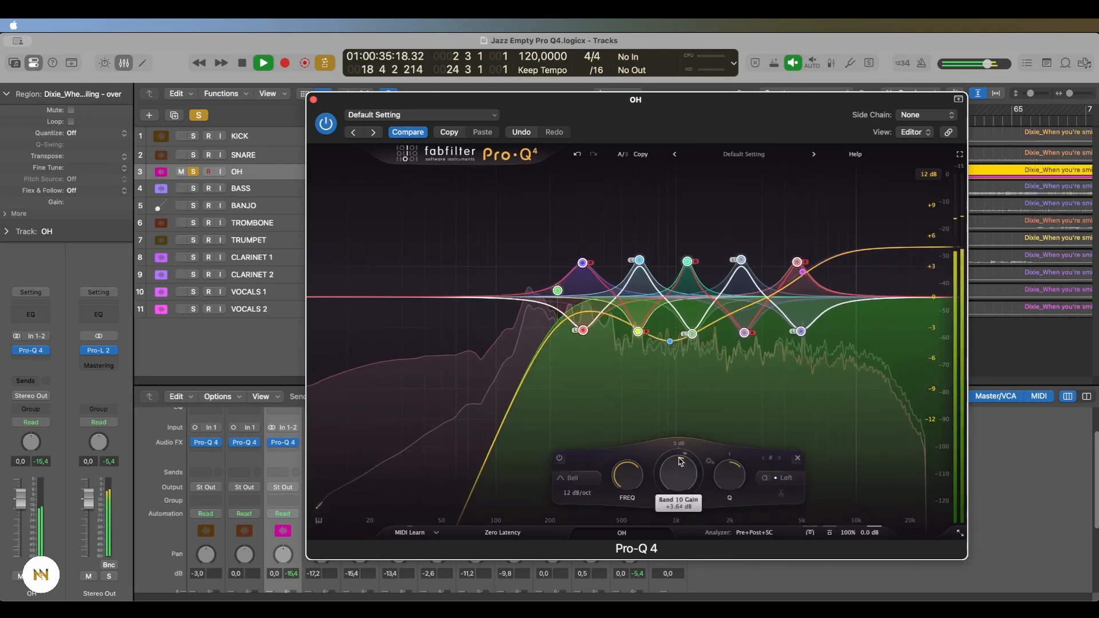
left_click_drag(681, 440, 666, 484)
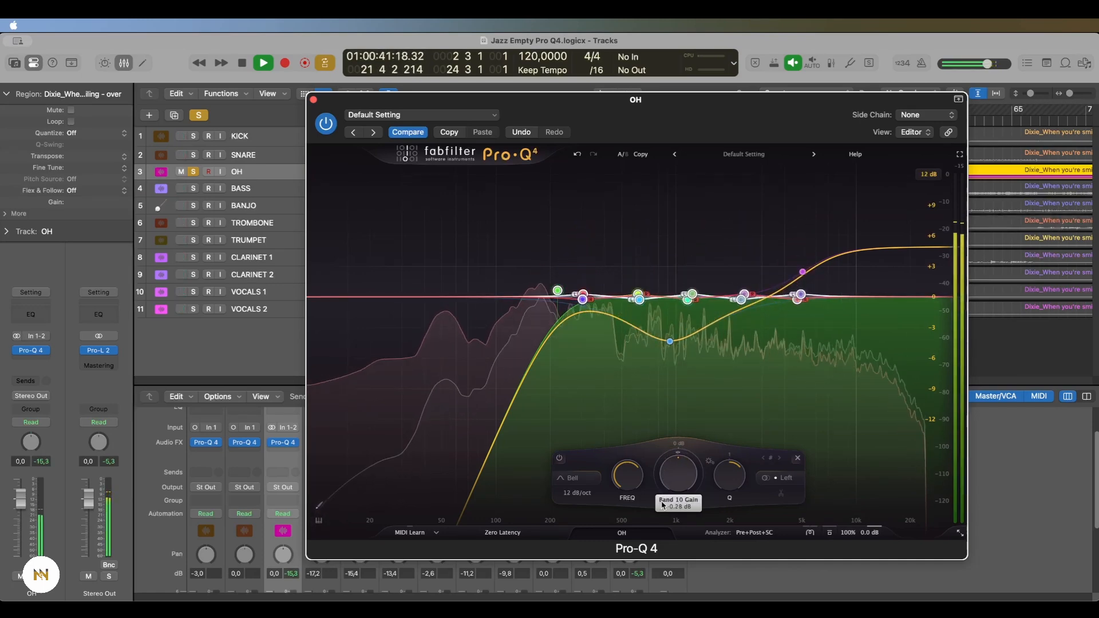
left_click_drag(672, 472, 675, 462)
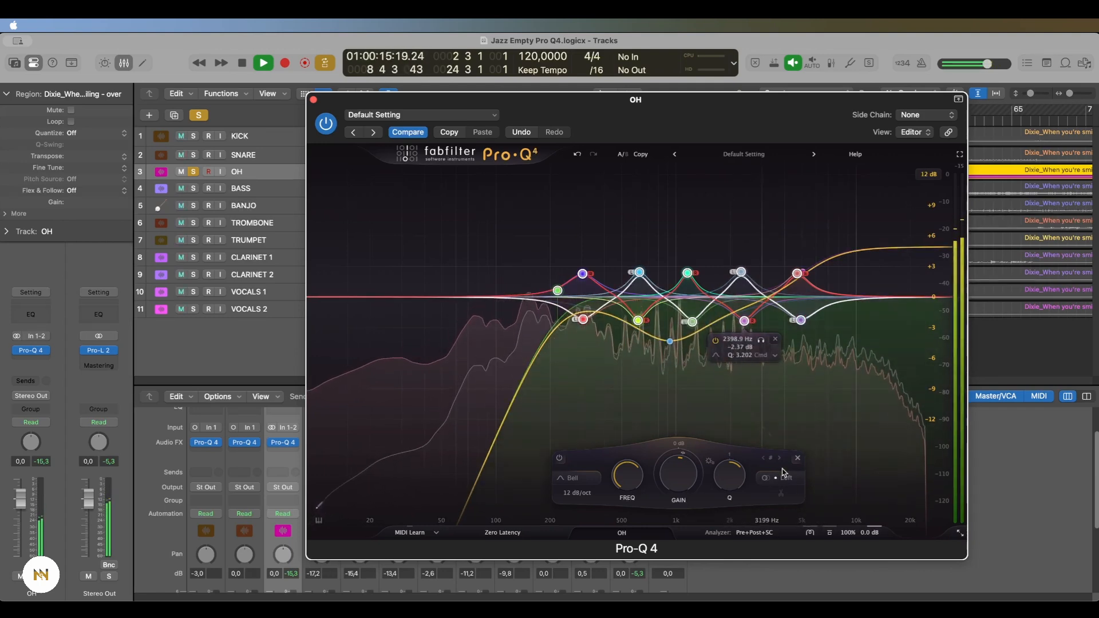
Set the overheads equalizer's character mode to Subtle and compare the sound with Pro-Q 4 bypassed and enabled
left_click(810, 533)
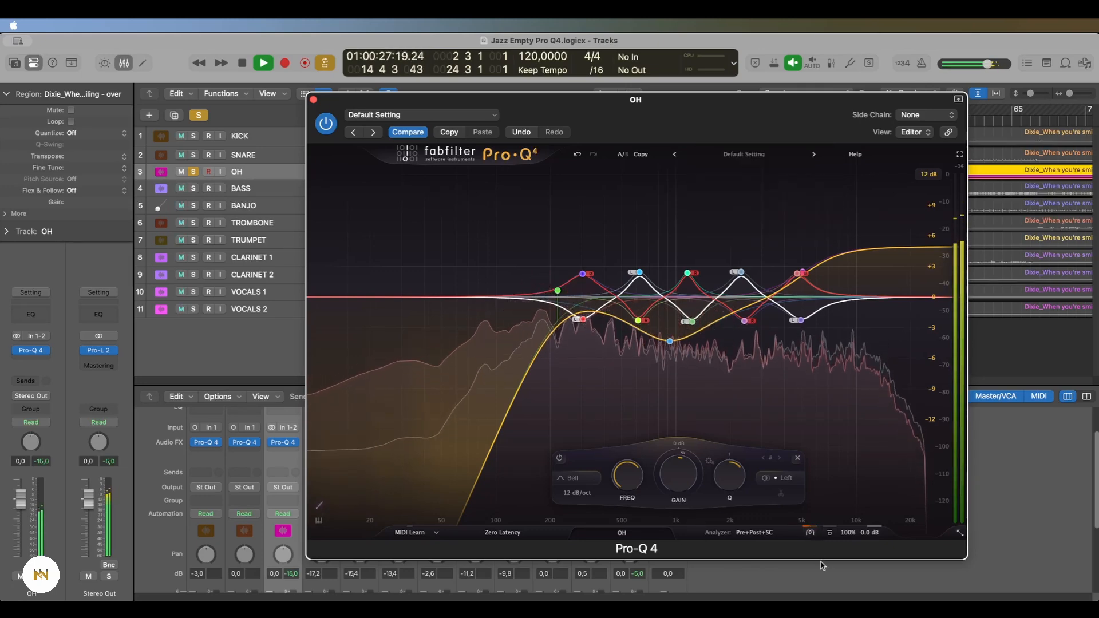
left_click(813, 534)
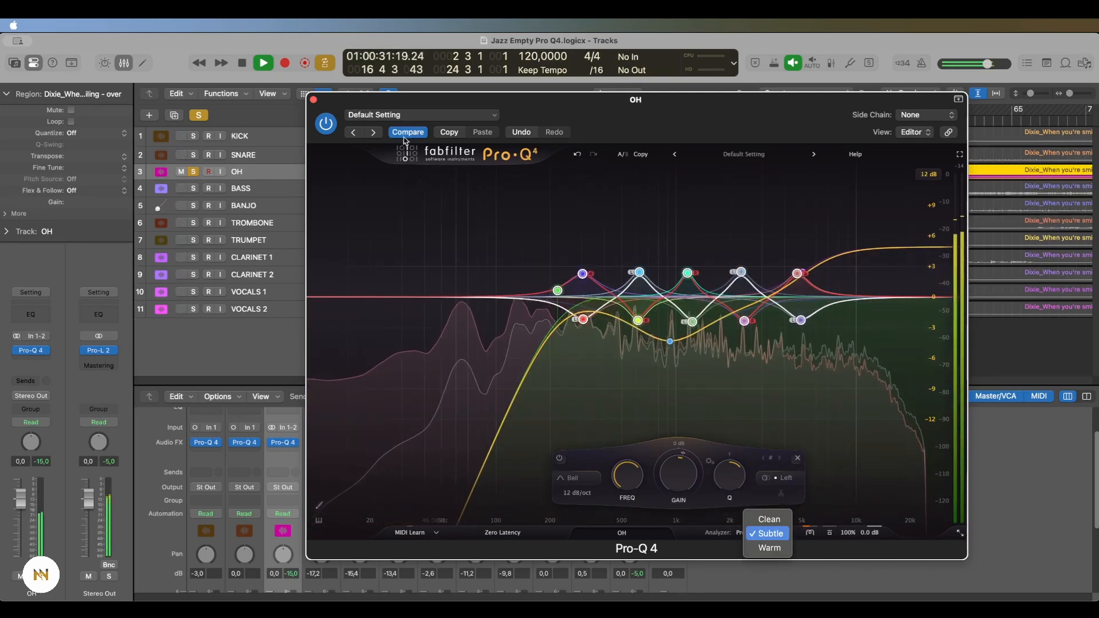
left_click(342, 127)
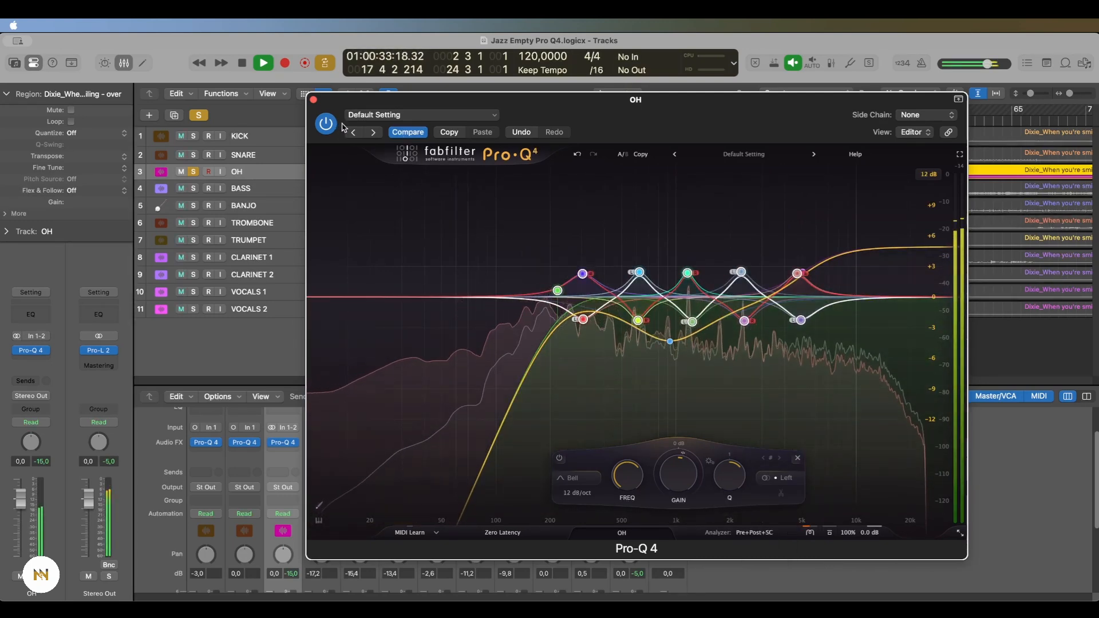
left_click(326, 124)
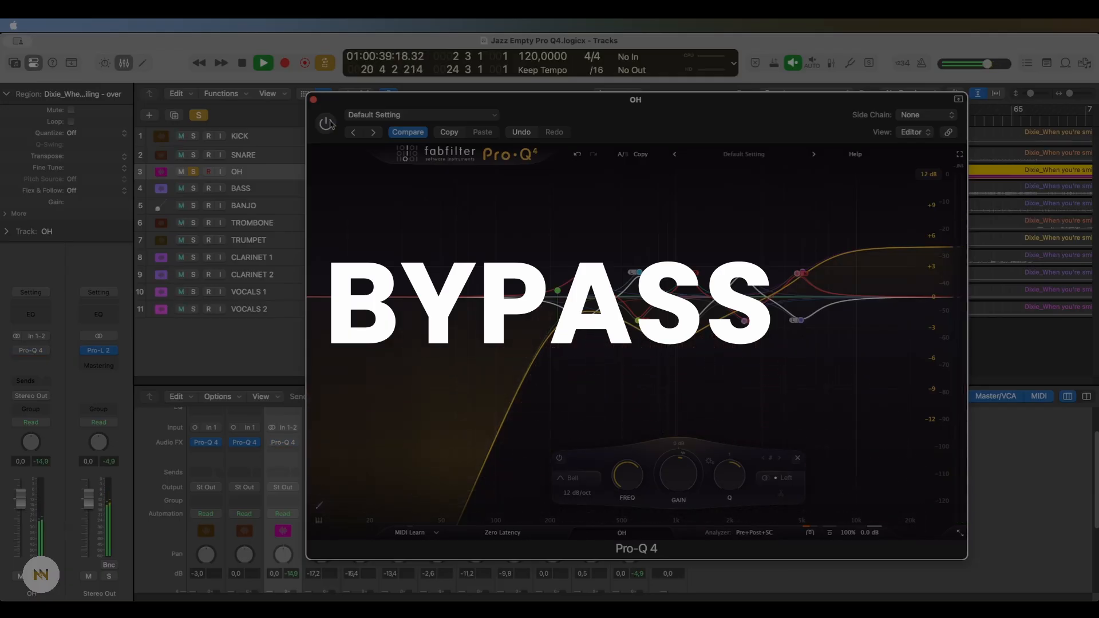
left_click(327, 124)
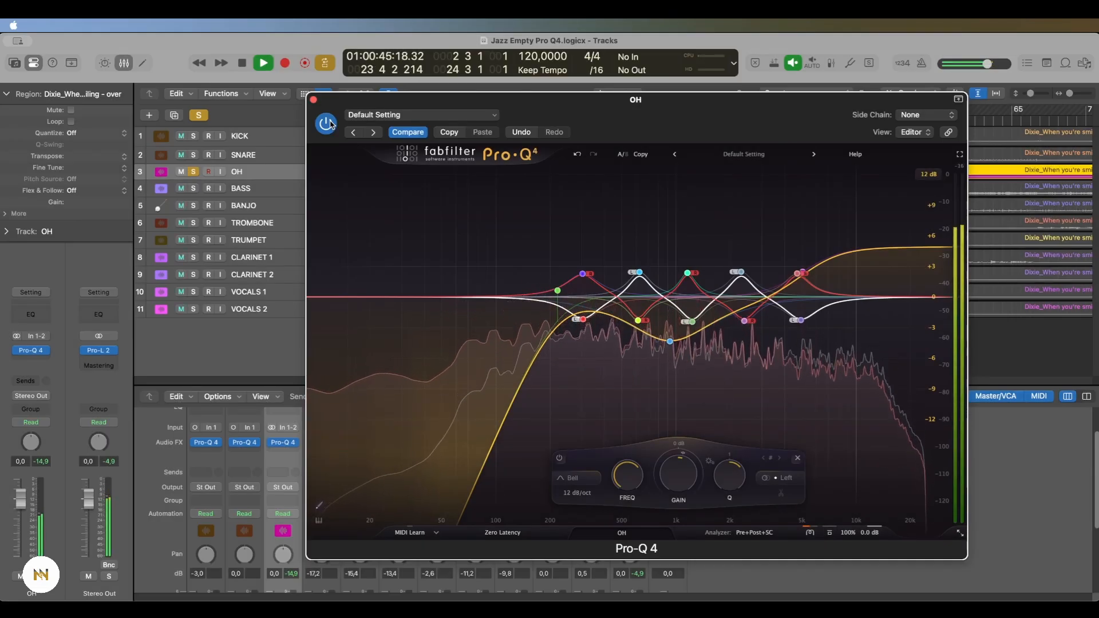
Compare the overheads with Pro-Q 4 bypassed and enabled, and repeat the comparison with kick, snare and OH soloed together
left_click(327, 124)
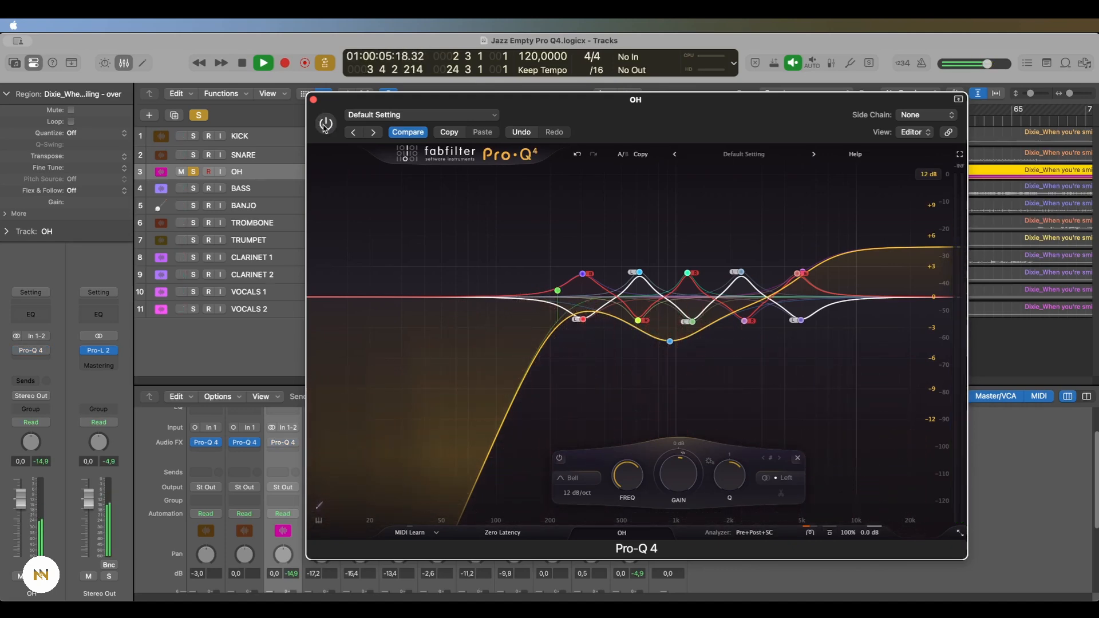
left_click(326, 125)
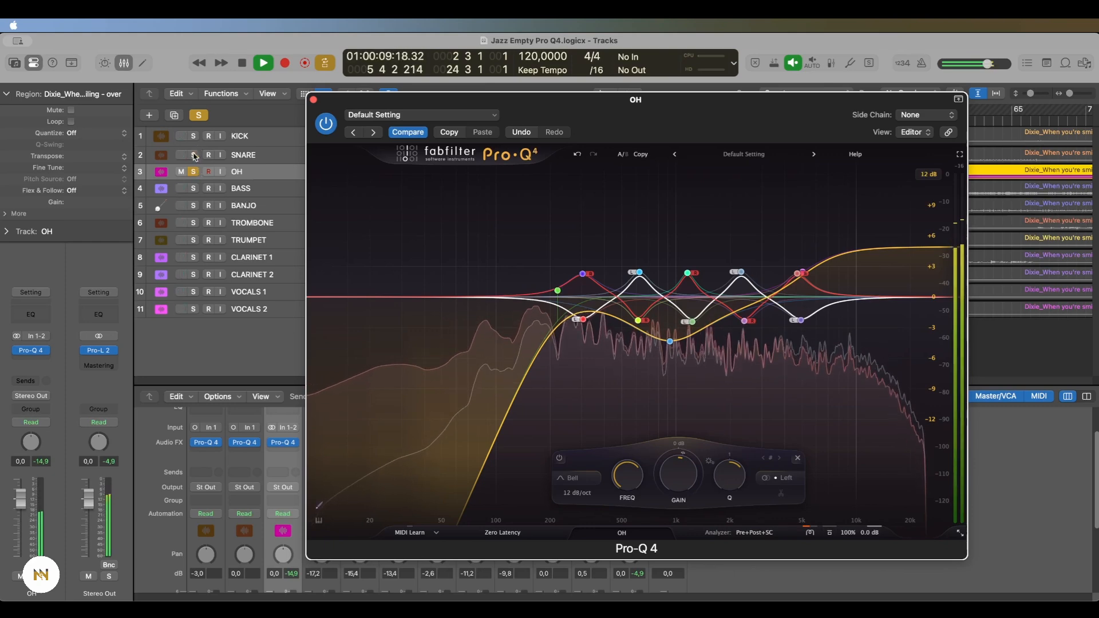
left_click(194, 155)
left_click(194, 137)
left_click(225, 136, "shift")
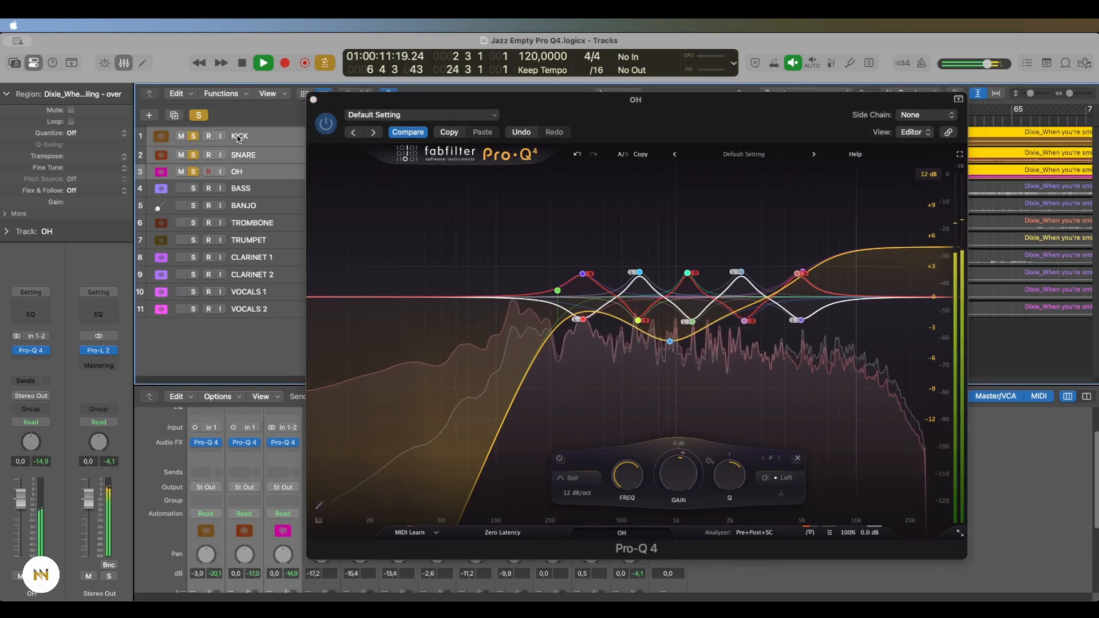
left_click(195, 443)
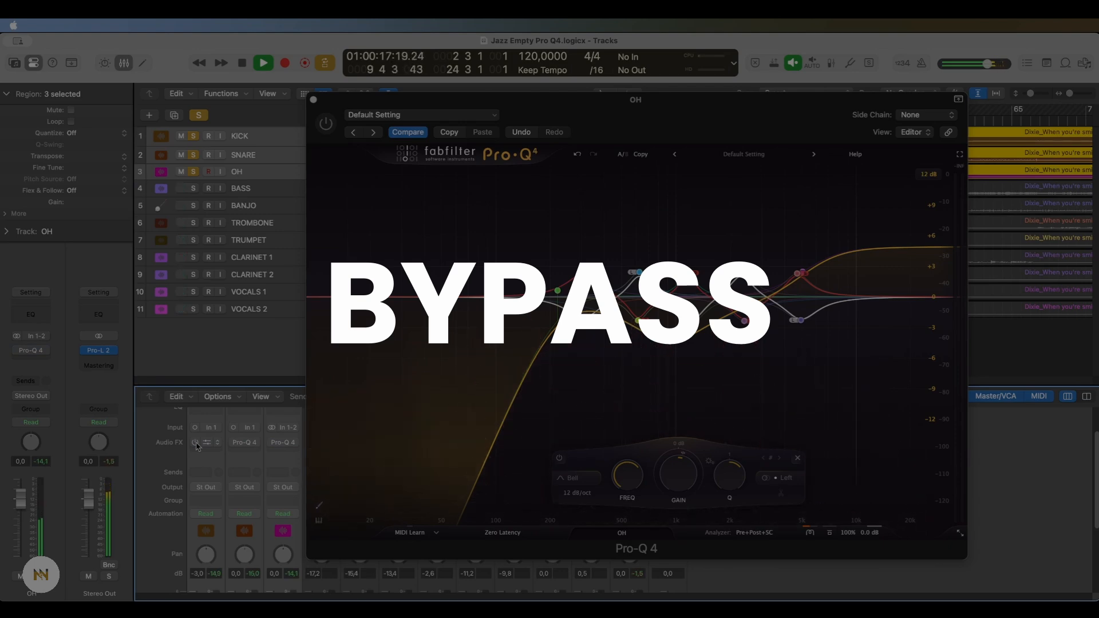
left_click(195, 443)
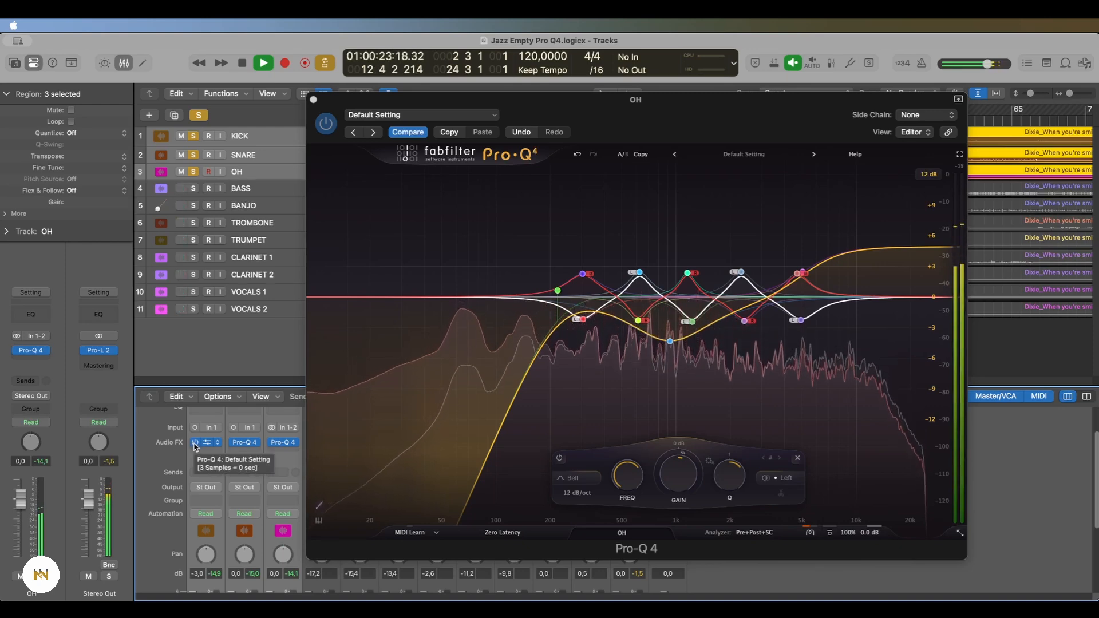
key("space")
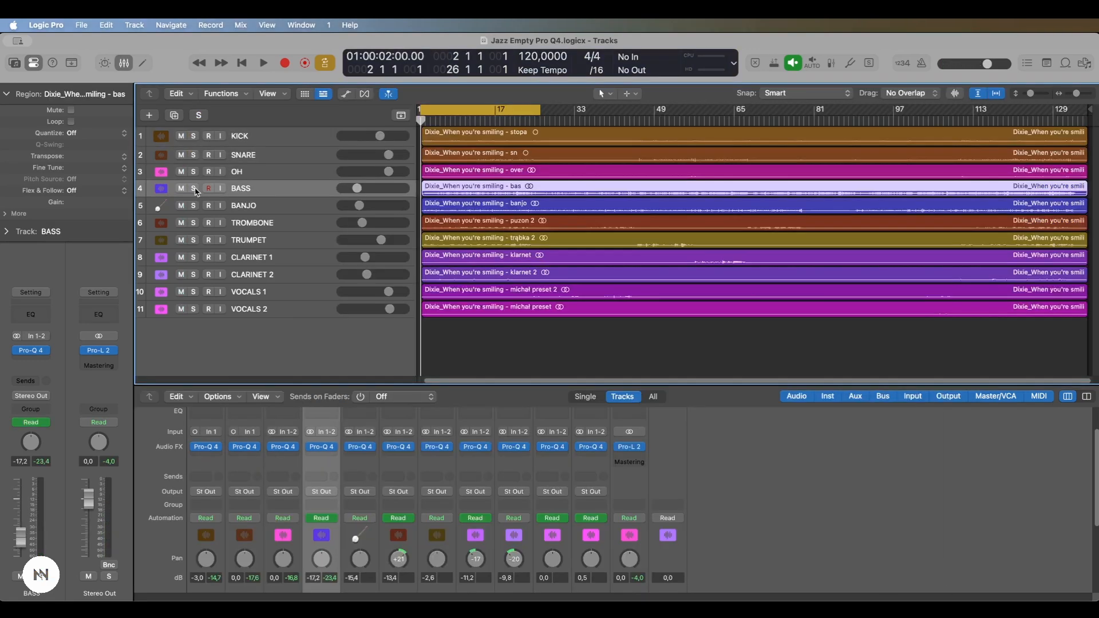
Solo the BASS track, start playback and open its Pro-Q 4
left_click(194, 188)
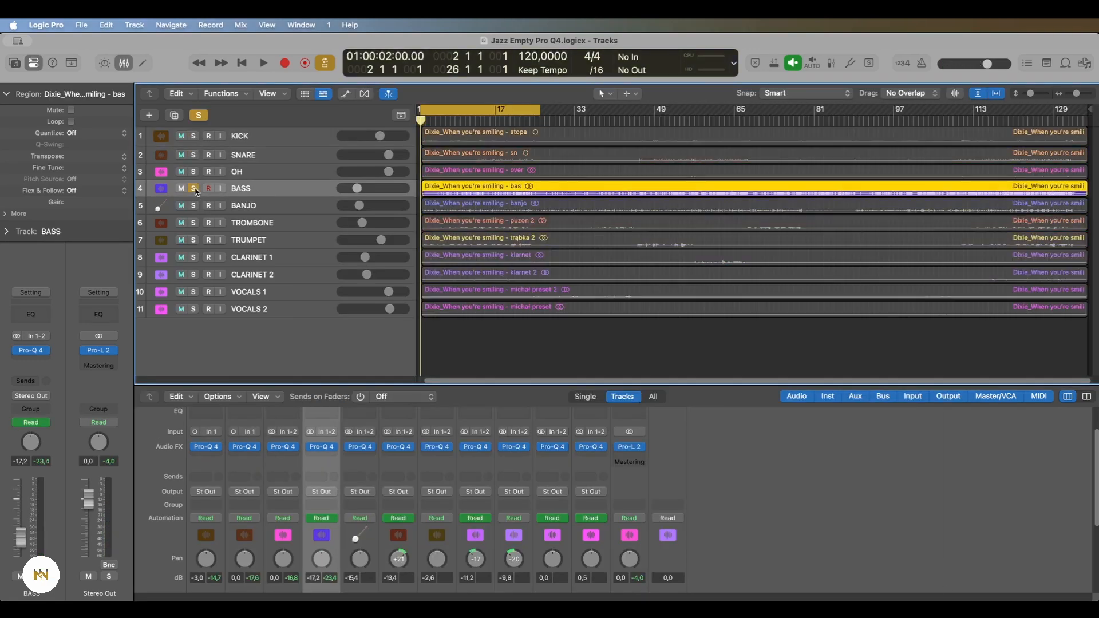
key("space")
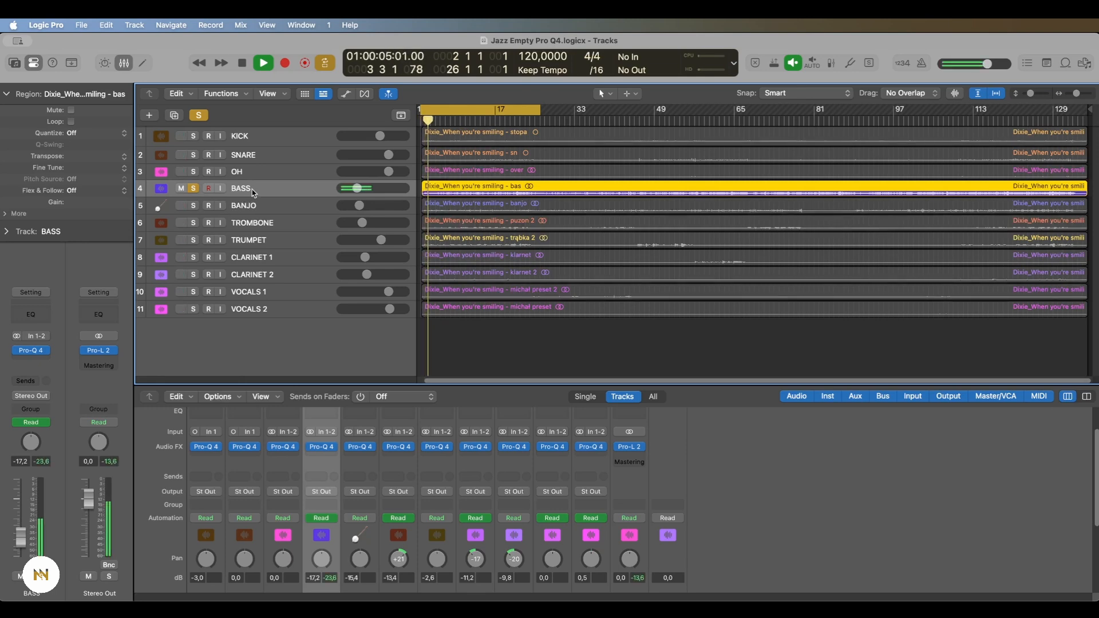
left_click(32, 350)
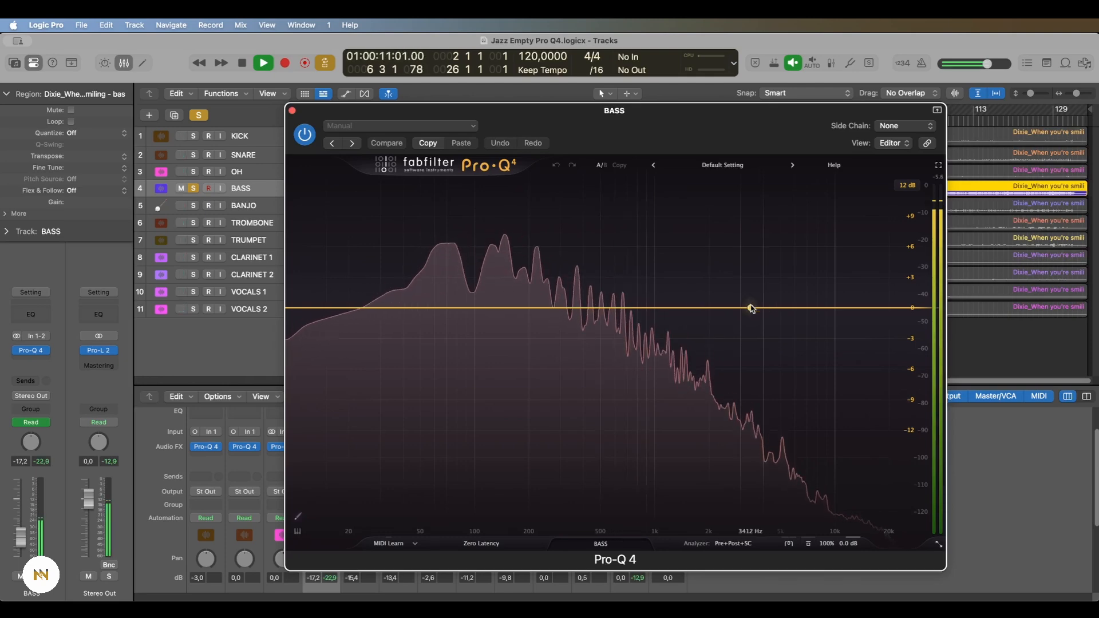
Add bass bells boosting about 2.7 dB at 3.8 kHz and 3.8 dB at 9.9 kHz, and cutting about 2.4 dB at 832 Hz
left_click_drag(757, 309, 759, 281)
left_click_drag(818, 307, 835, 269)
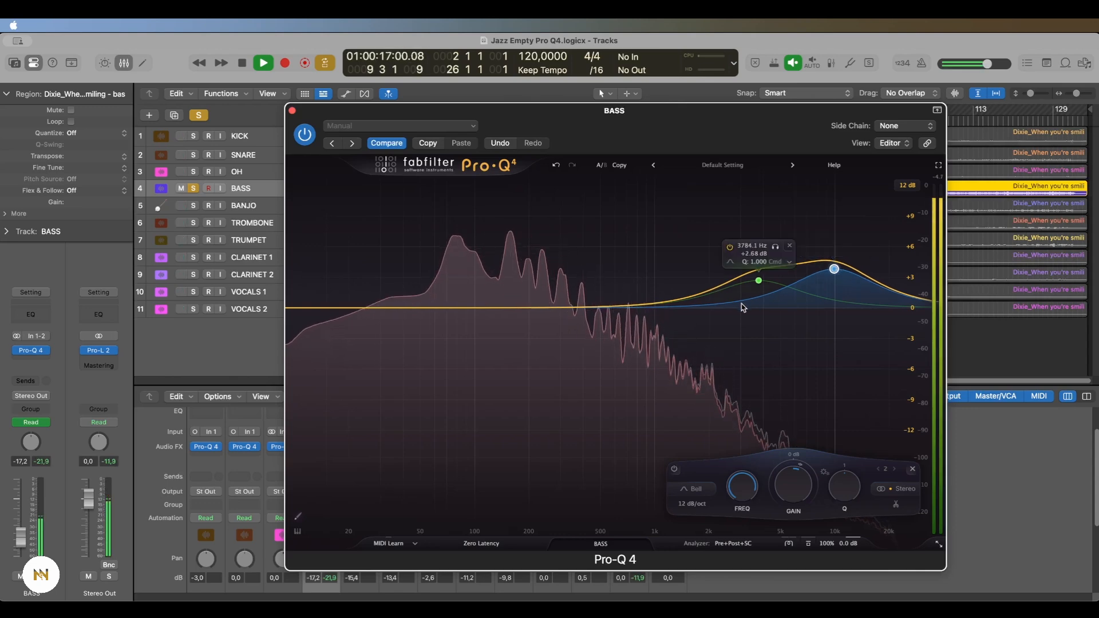
left_click_drag(636, 307, 641, 331)
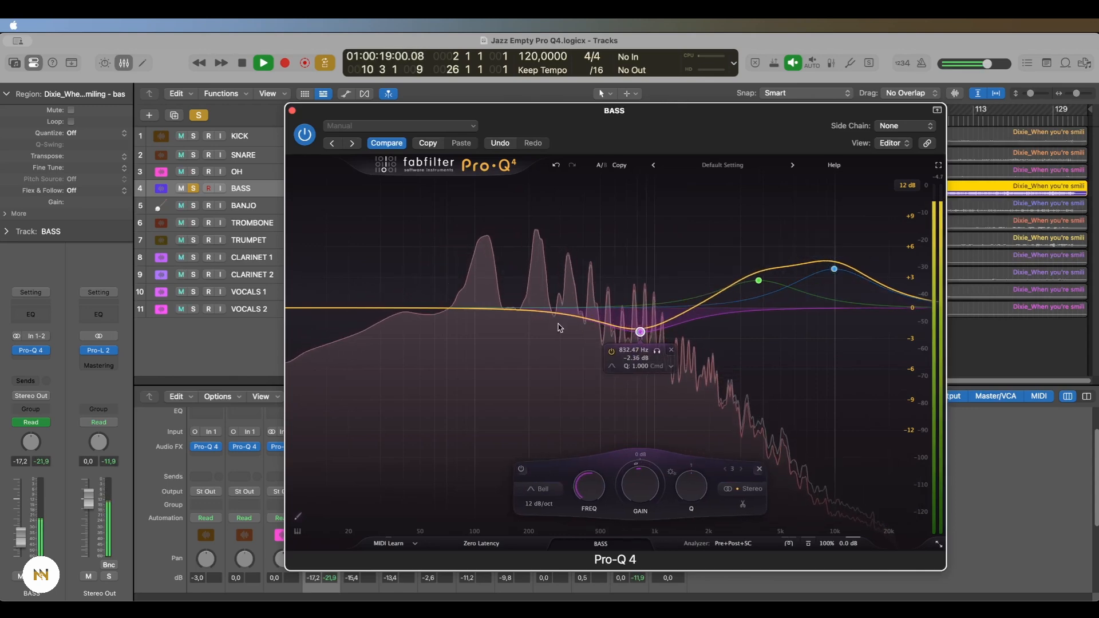
Add a low shelf of about 2.7 dB at 124 Hz to the bass with downward dynamic range, and show its detailed dynamics settings
left_click(377, 309)
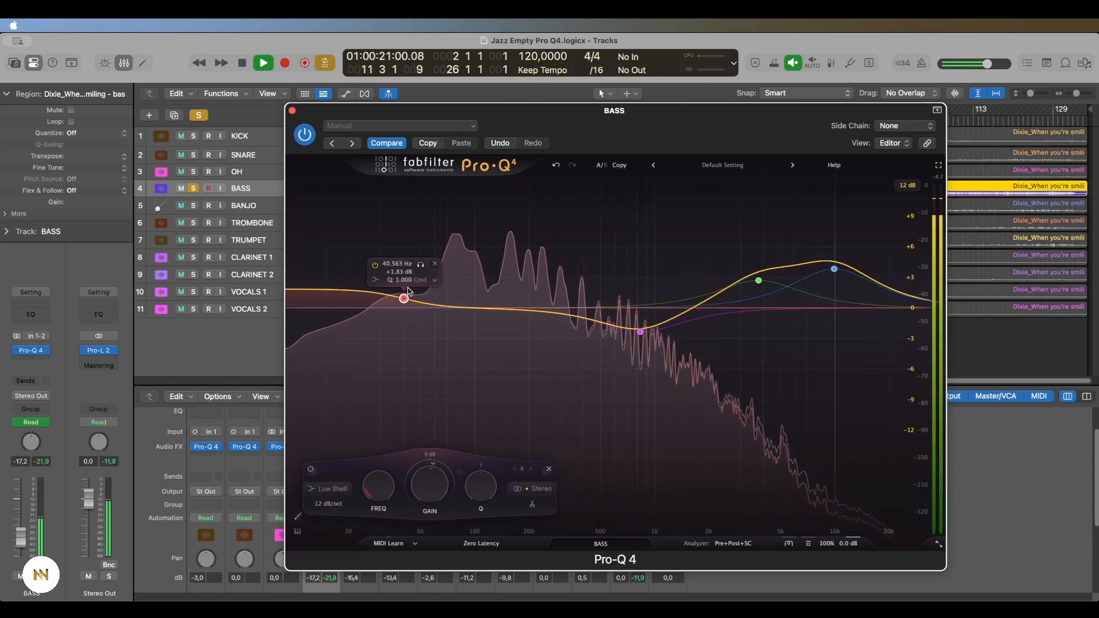
left_click_drag(408, 290, 490, 282)
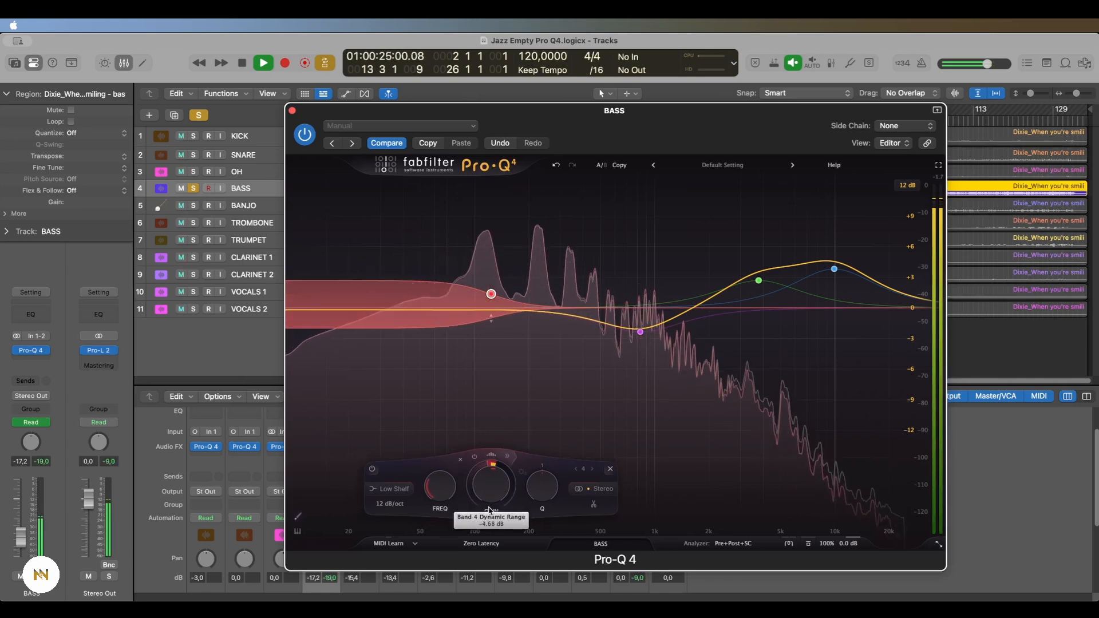
left_click(507, 456)
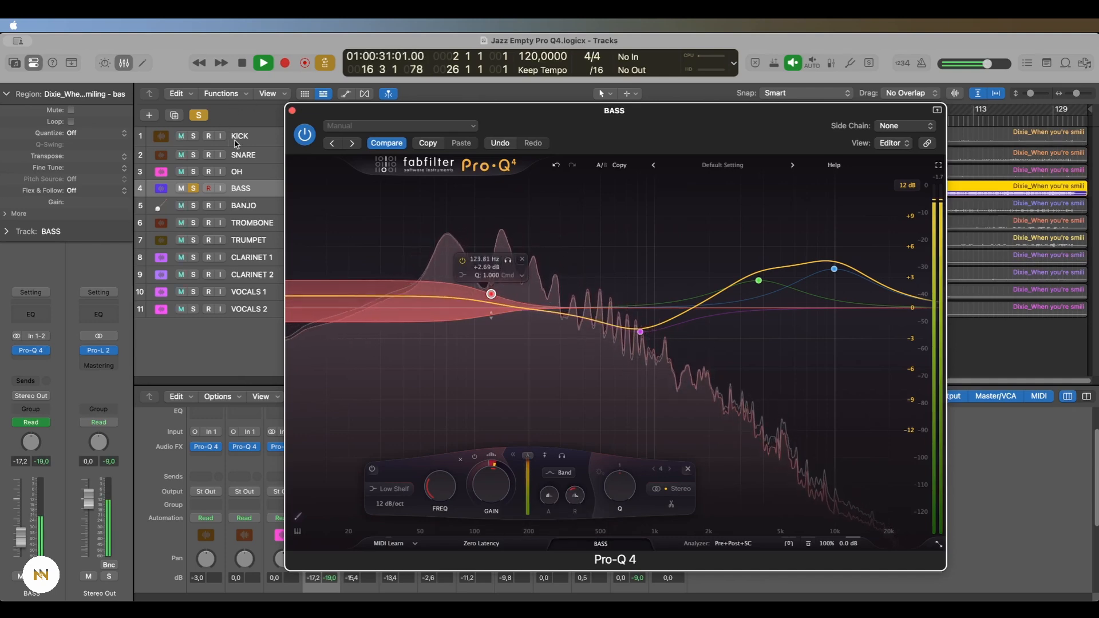
Solo the kick, snare and overheads together with the bass and restart playback
left_click(237, 140)
left_click(195, 173)
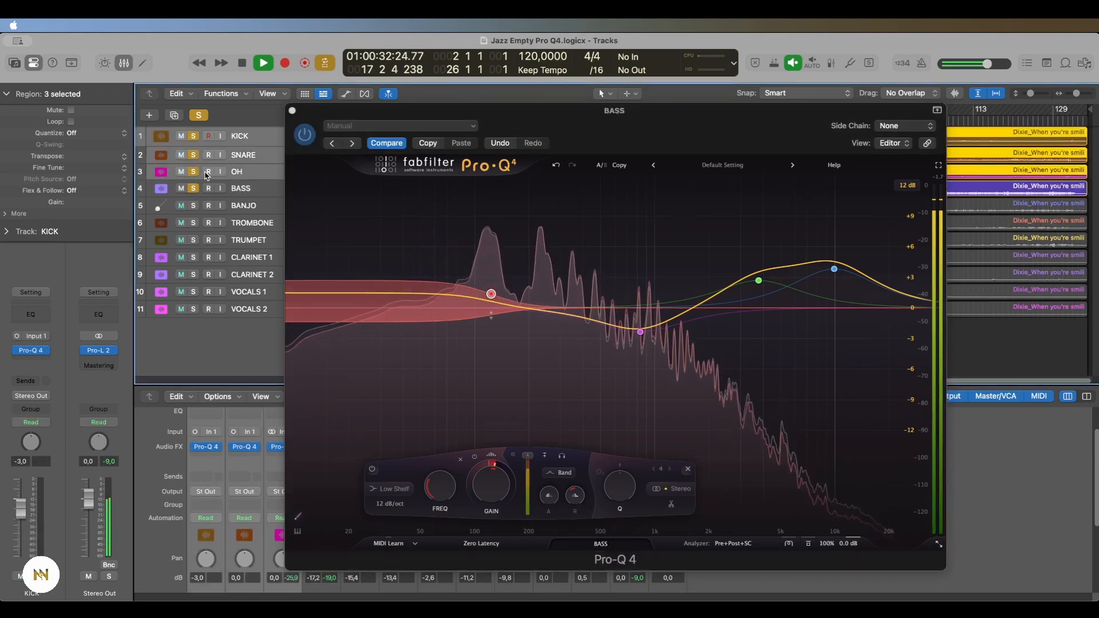
key("space")
key("space")
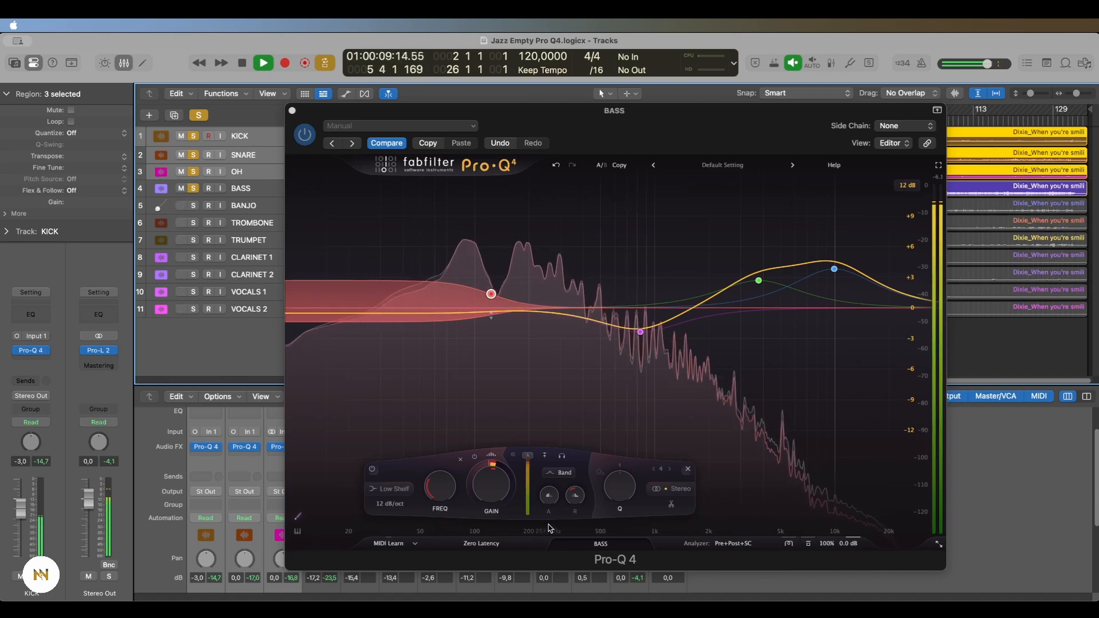
Turn on collision display for KICK in the instance list, review the other tracks' overlaps and return to the bass equalizer
left_click(605, 543)
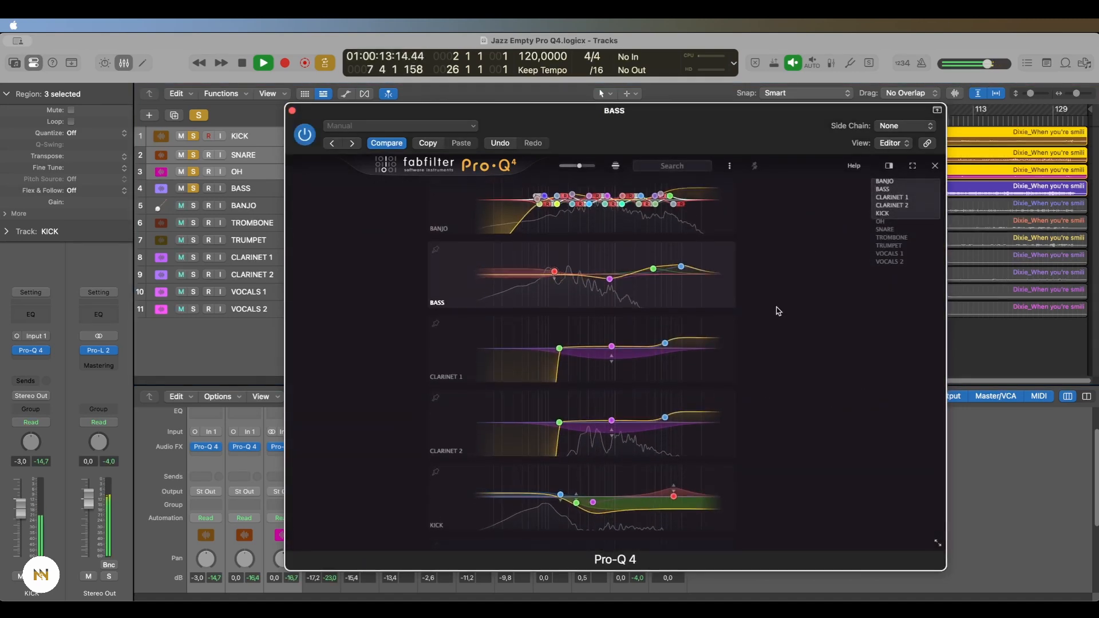
scroll(787, 301, "down", 3)
scroll(777, 314, "down", 1)
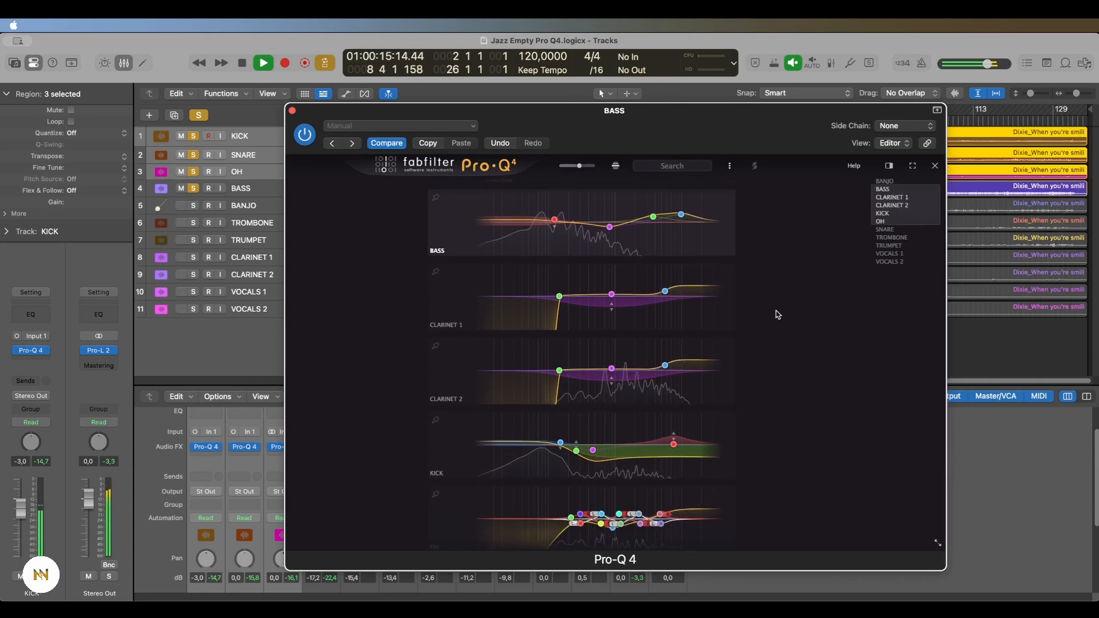
scroll(767, 337, "down", 1)
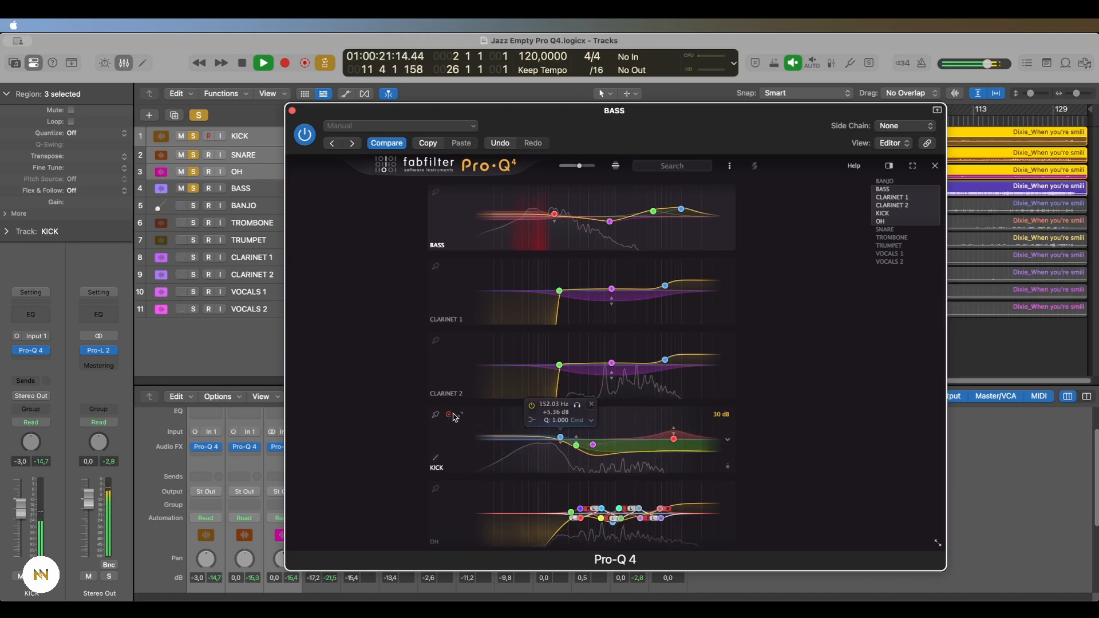
scroll(800, 454, "down", 10)
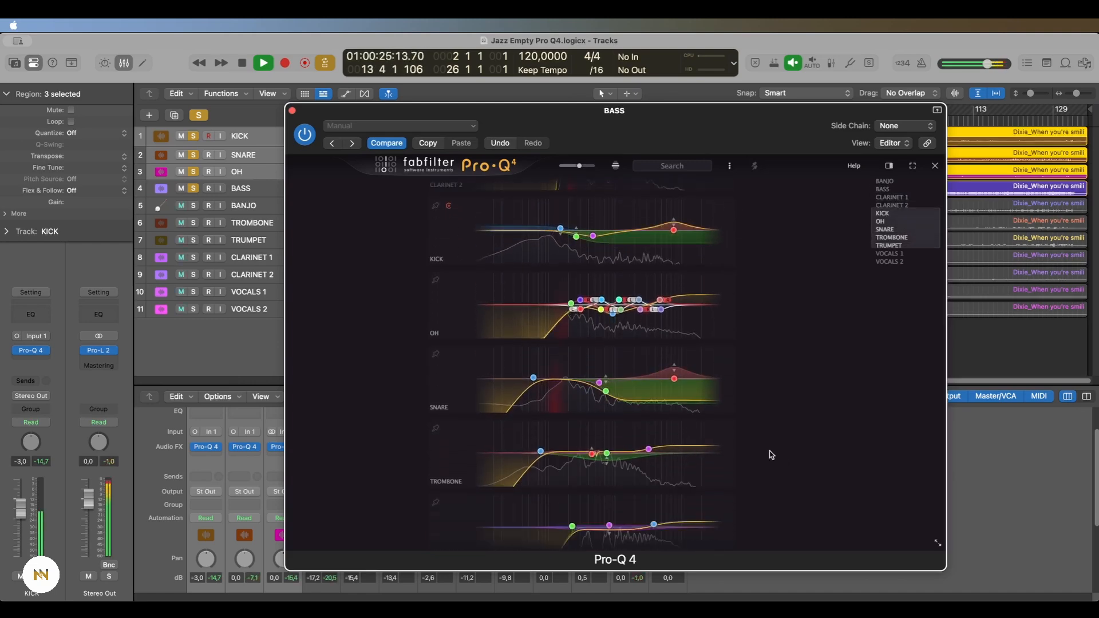
scroll(772, 455, "down", 7)
scroll(773, 456, "down", 2)
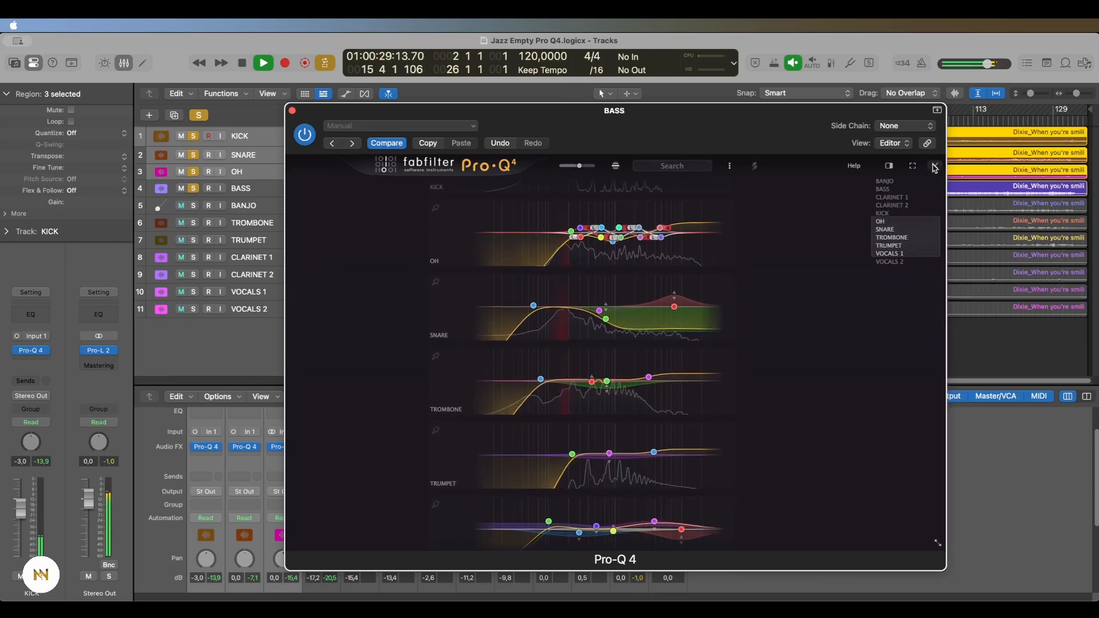
left_click(934, 166)
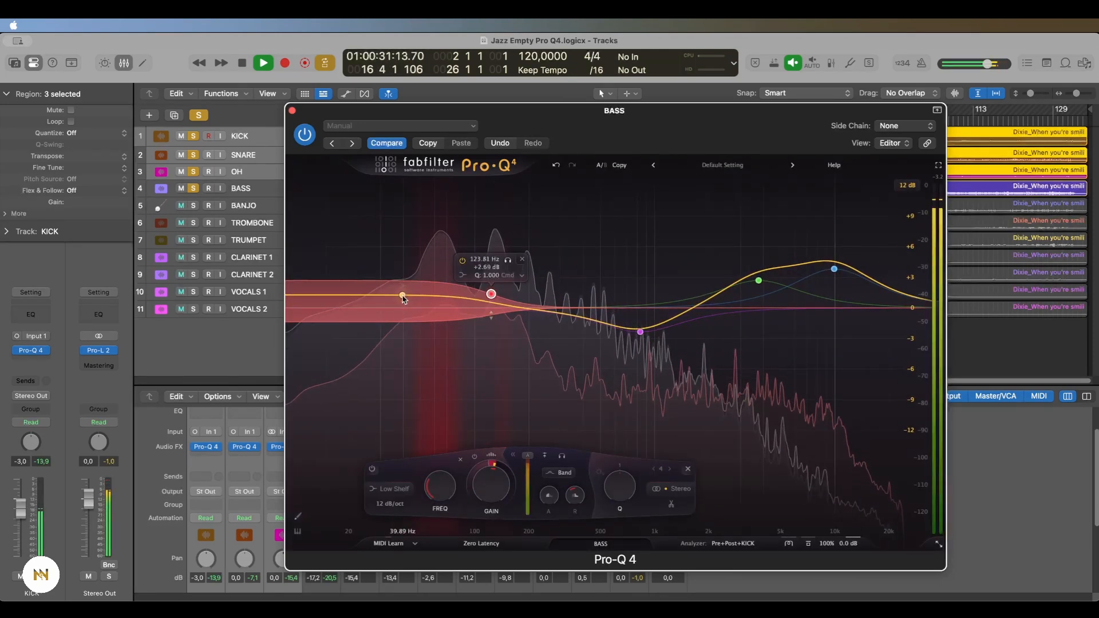
Add a second bass low shelf near 125 Hz with about 6 dB of downward dynamic range, and set the side chain to KICK (Audio 11)
left_click_drag(403, 296, 495, 316)
left_click_drag(493, 470, 493, 482)
left_click(907, 126)
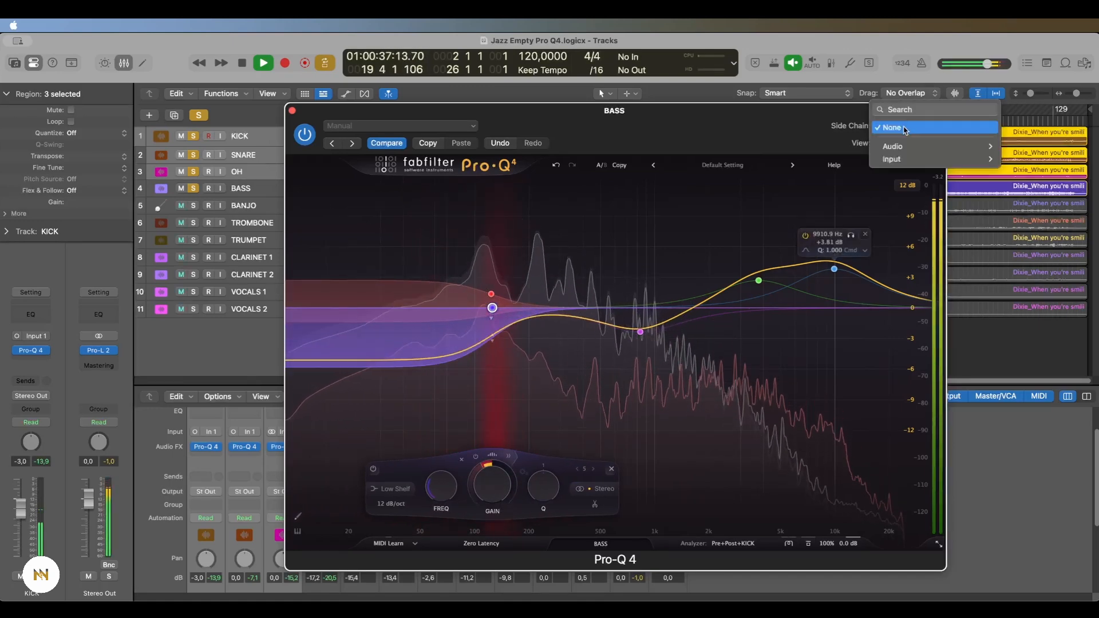
mouse_move(934, 146)
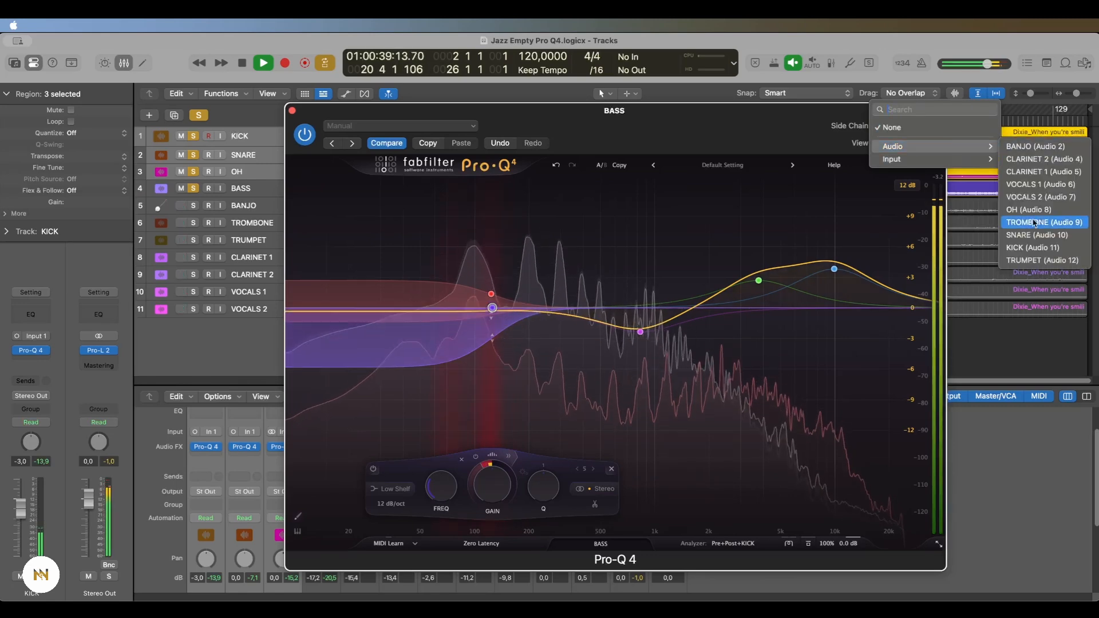
left_click(1032, 248)
Give the second low shelf spectral dynamics triggered by the external side chain, with maximum density and a shorter attack
left_click(508, 456)
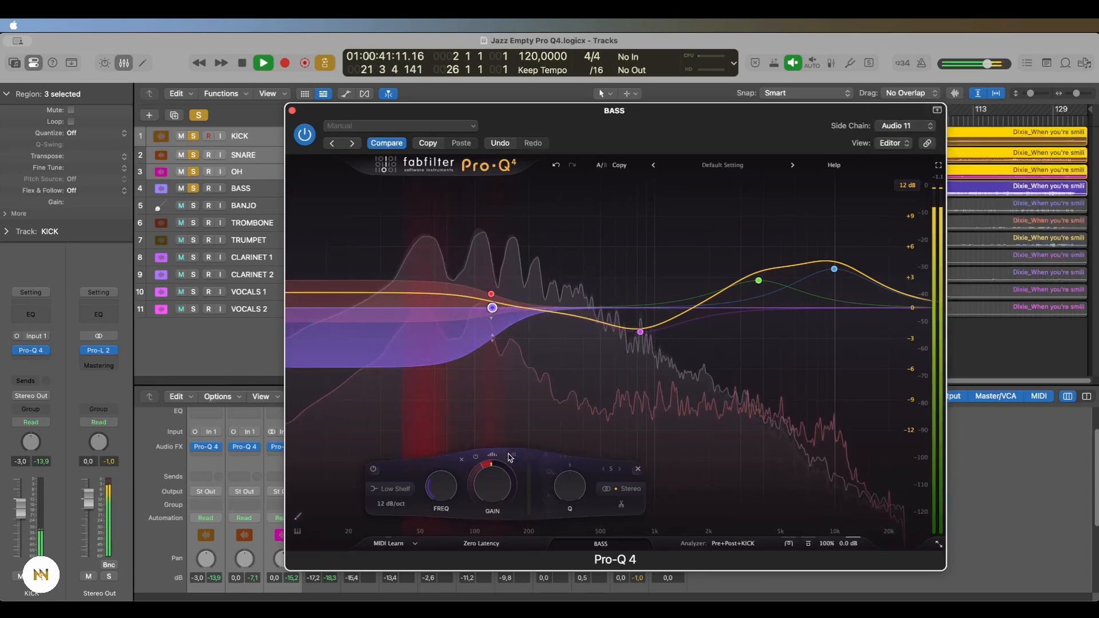
left_click_drag(564, 478, 592, 480)
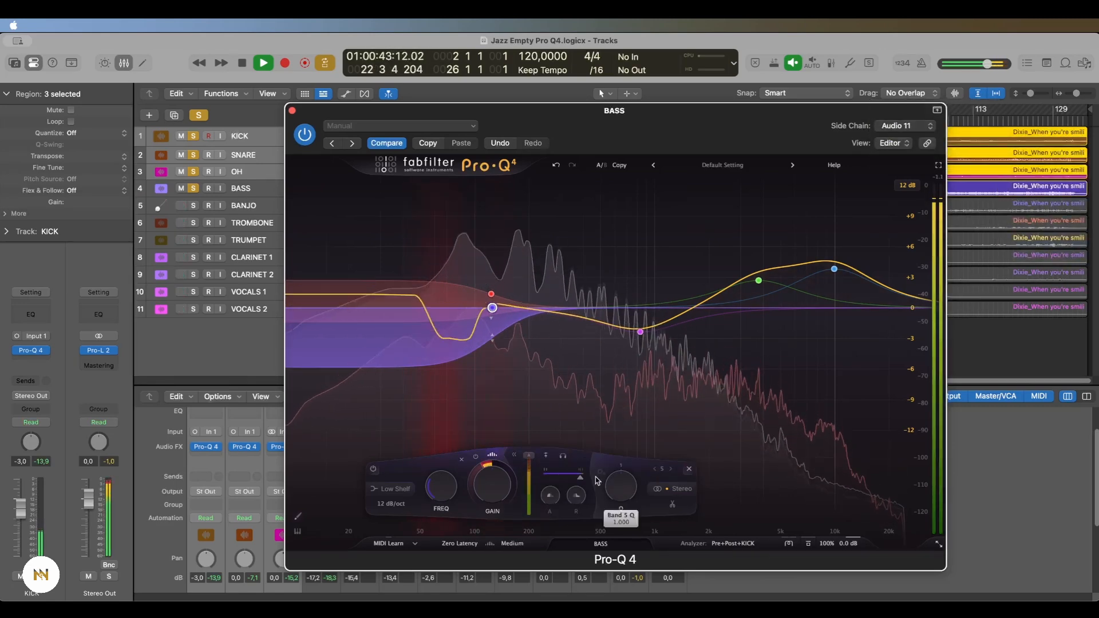
key("Return")
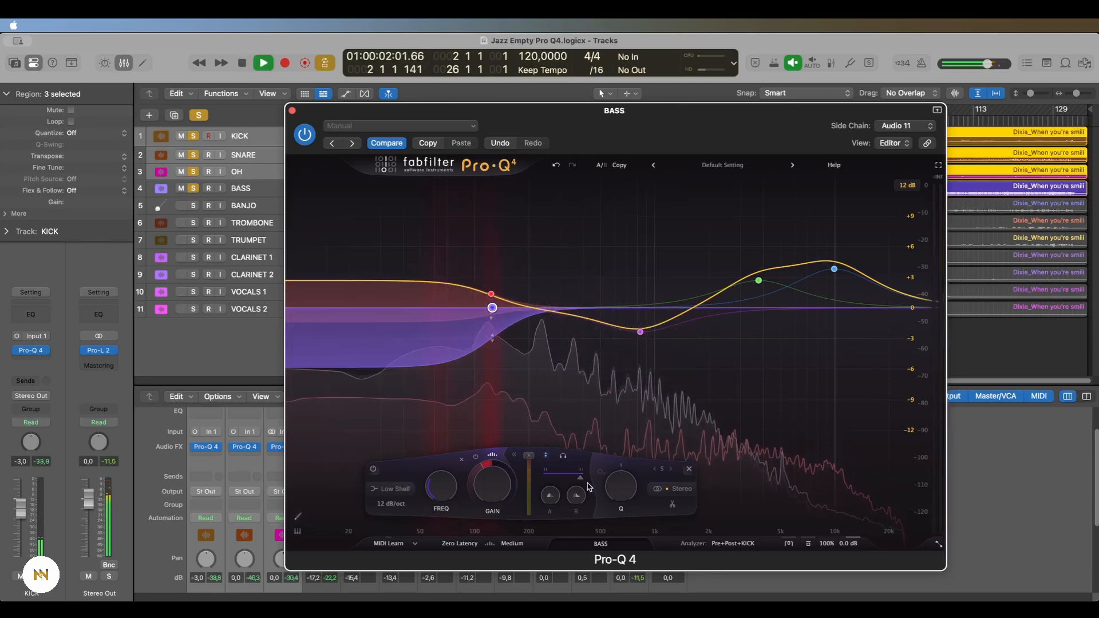
left_click_drag(552, 498, 556, 542)
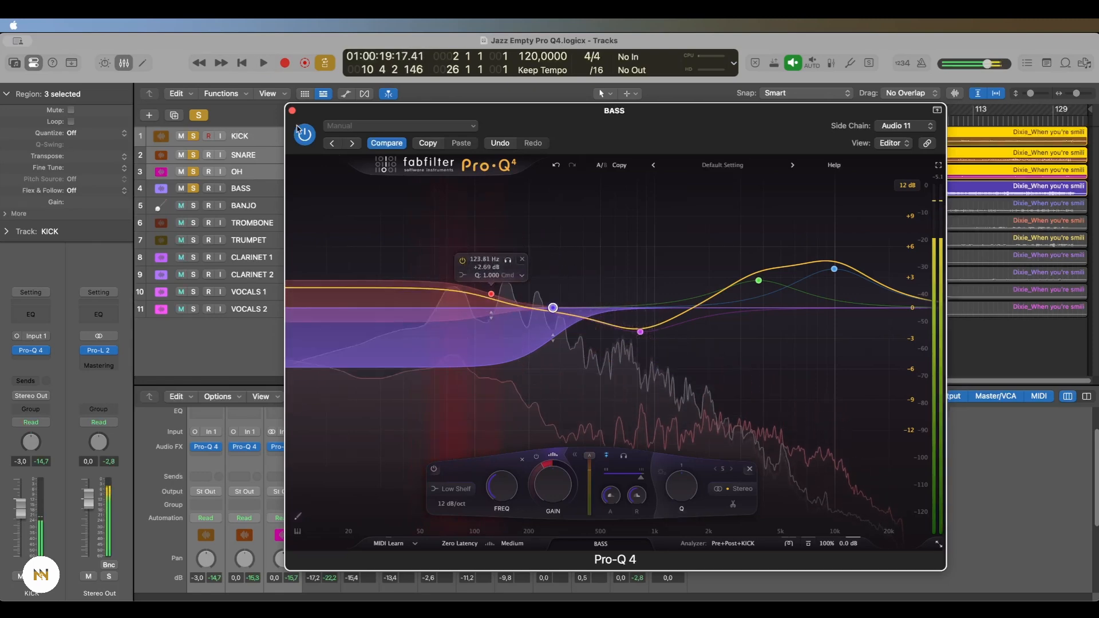
Compare the bass with Pro-Q 4 bypassed and enabled while it plays with the drums
left_click(305, 137)
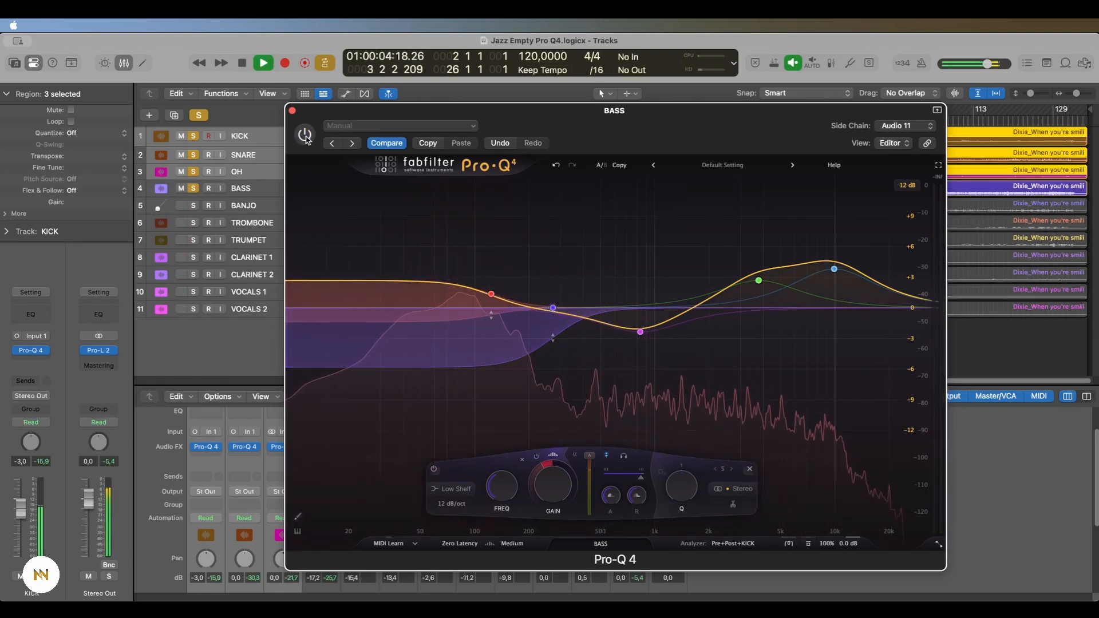
left_click(305, 136)
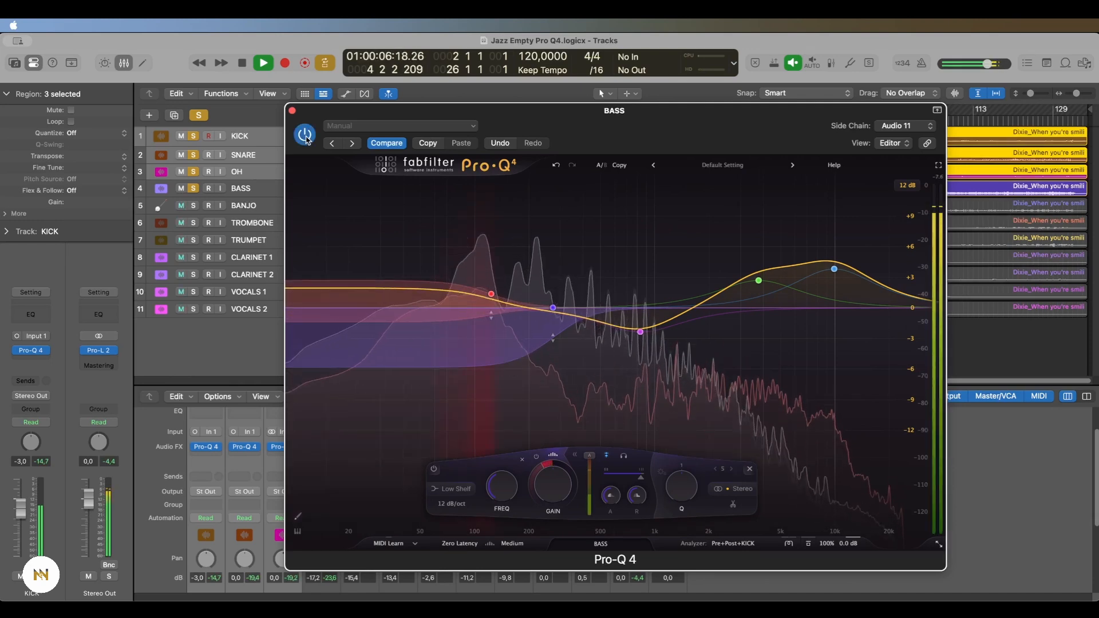
mouse_move(543, 274)
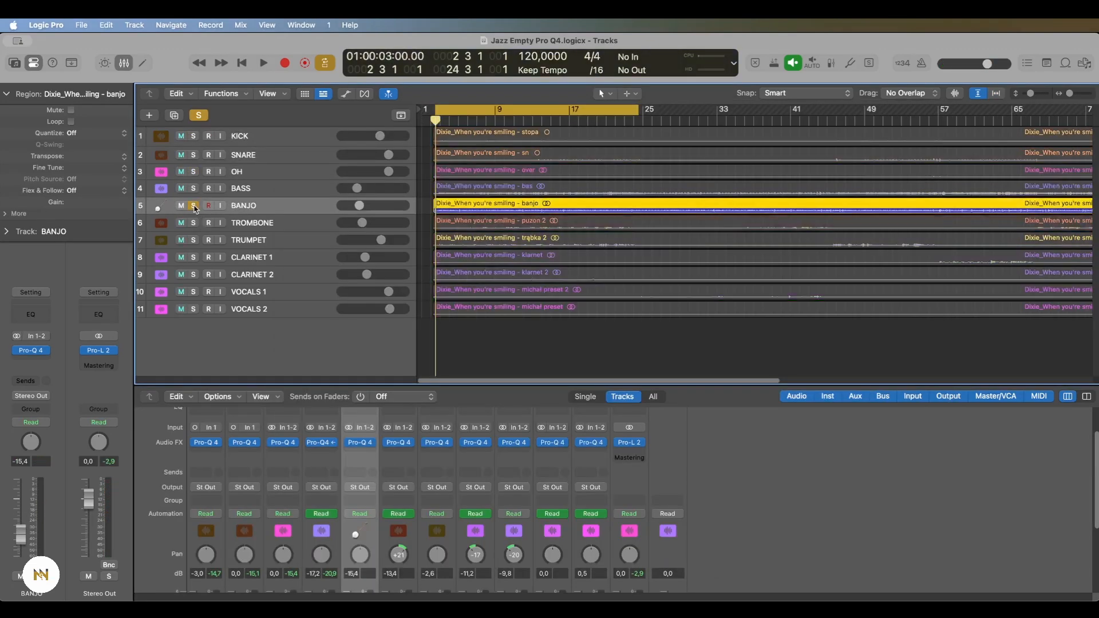
Load the Noise Harmony preset Stereo Boost into the banjo's Pro-Q 4 during playback and select its left and right bell bands
left_click(40, 351)
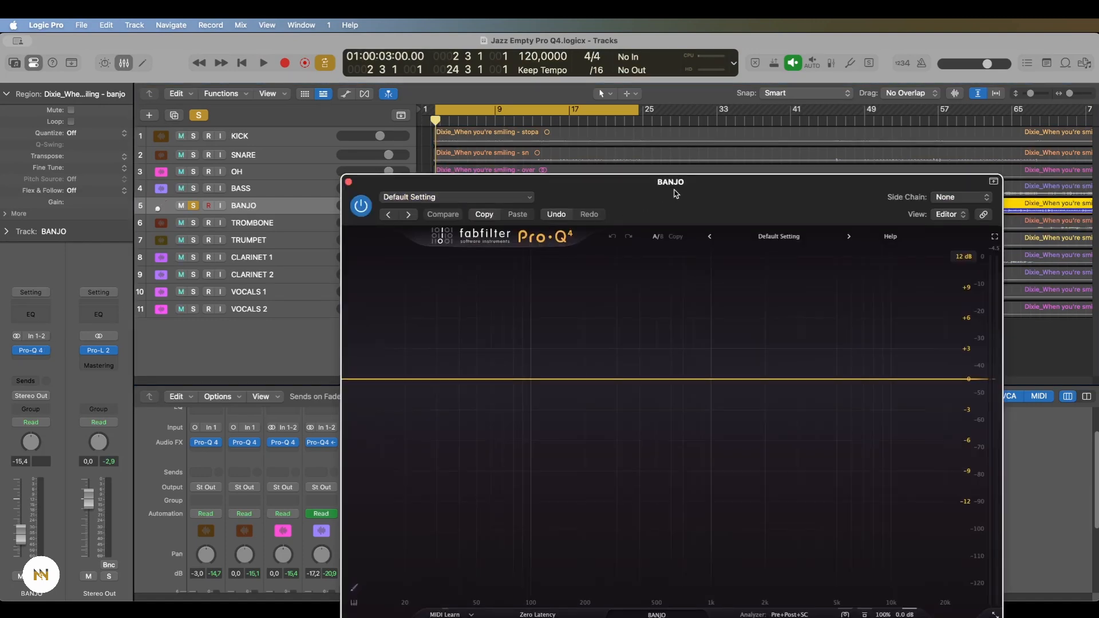
key("space")
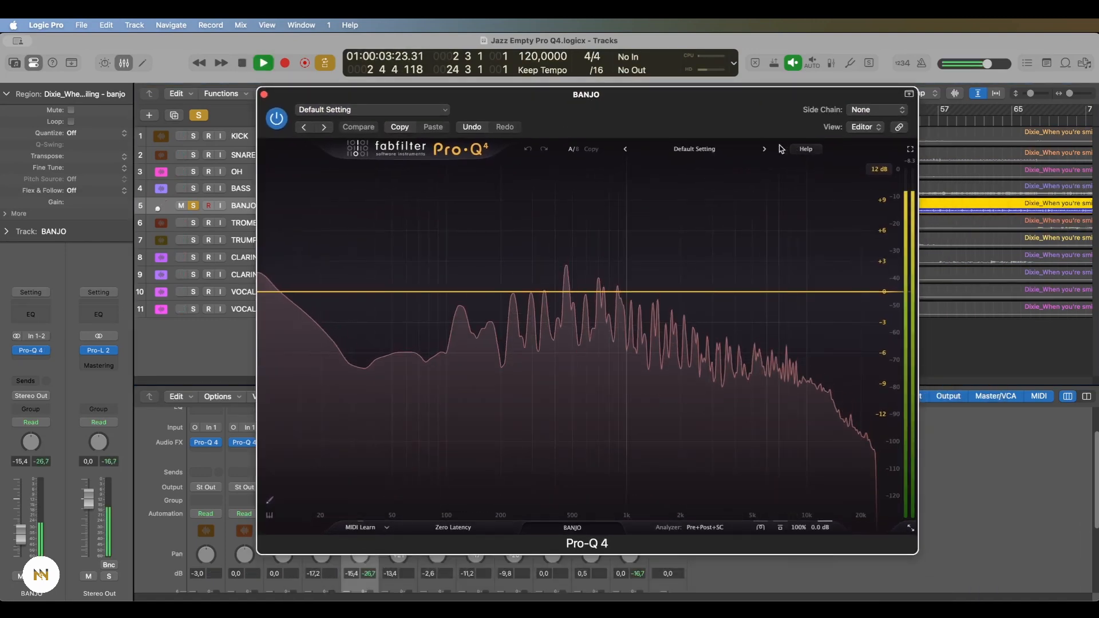
left_click(738, 150)
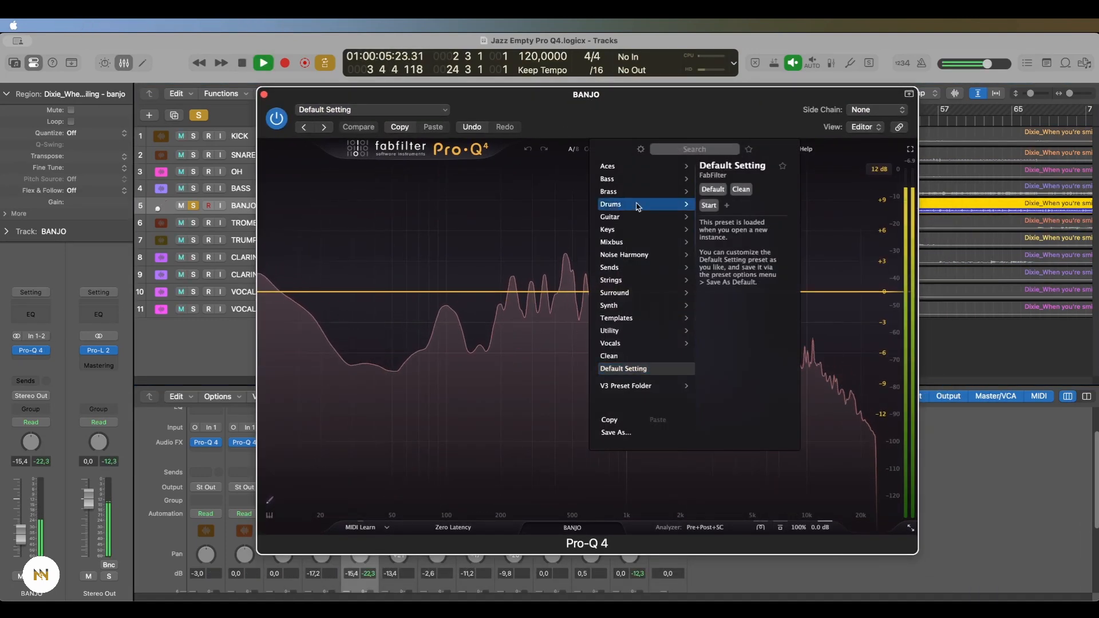
mouse_move(590, 255)
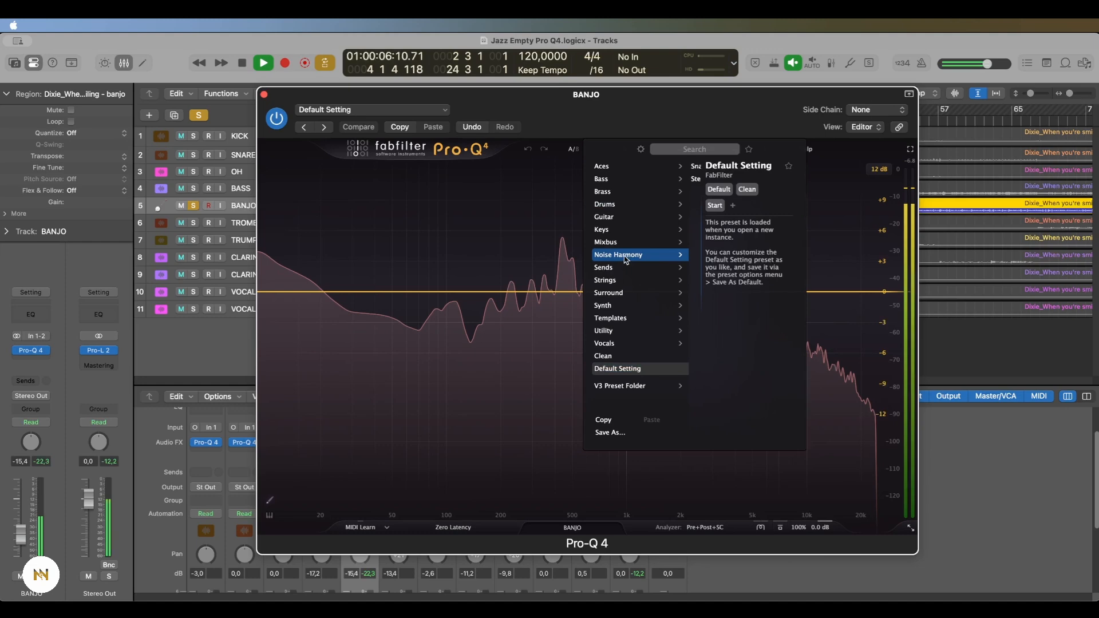
left_click(697, 180)
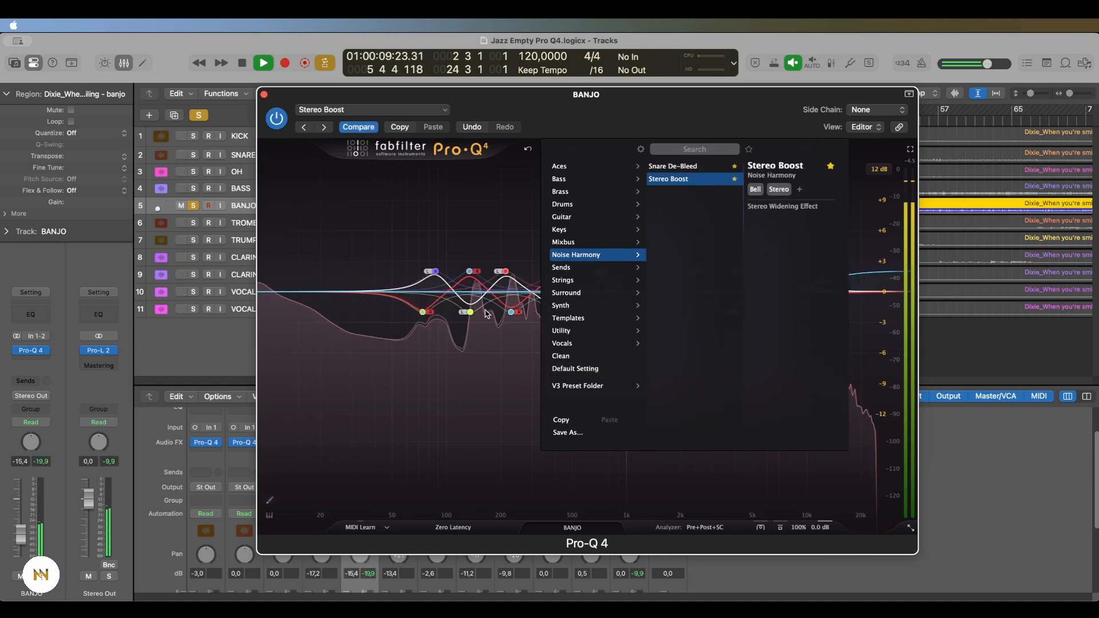
left_click(698, 181)
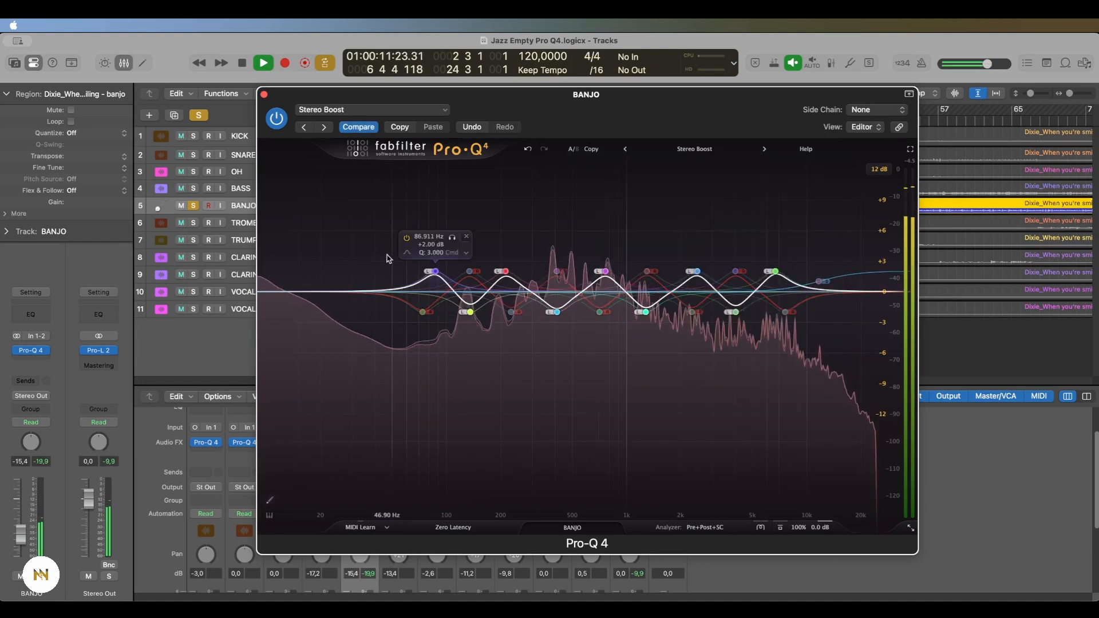
left_click_drag(384, 256, 811, 348)
mouse_move(603, 468)
left_mouse_down()
mouse_move(617, 433)
mouse_move(609, 465)
left_mouse_up()
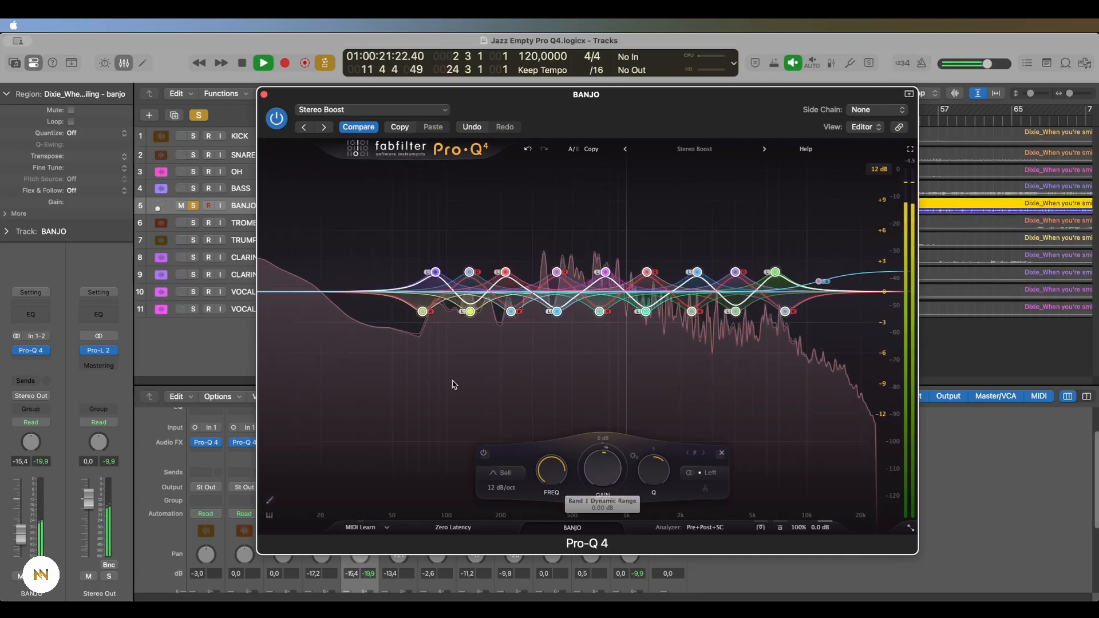
Add a stereo 12 dB/oct low cut at about 68 Hz and a bell boost of about 3 dB near 230 Hz to the banjo
left_click(281, 293)
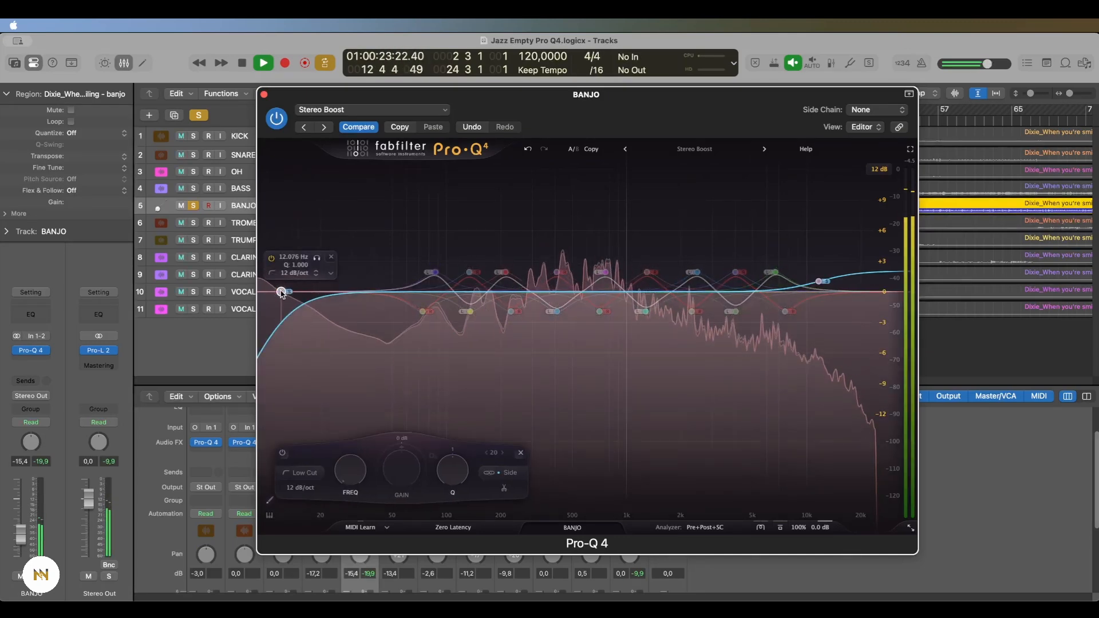
left_click(504, 473)
left_click(512, 436)
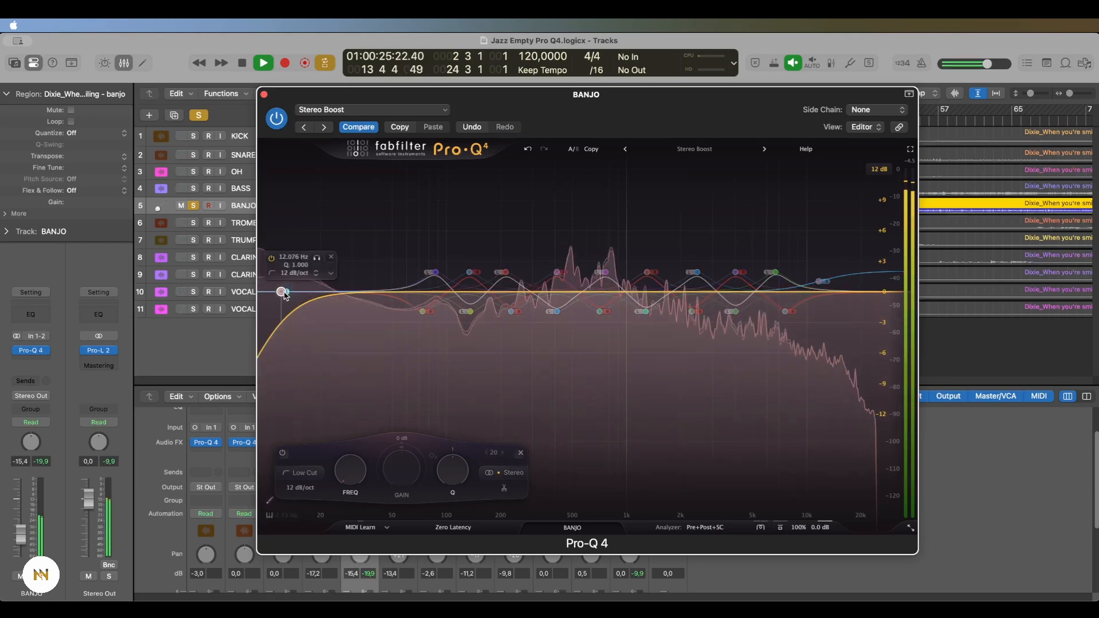
left_click_drag(281, 292, 416, 286)
left_click_drag(517, 229, 511, 263)
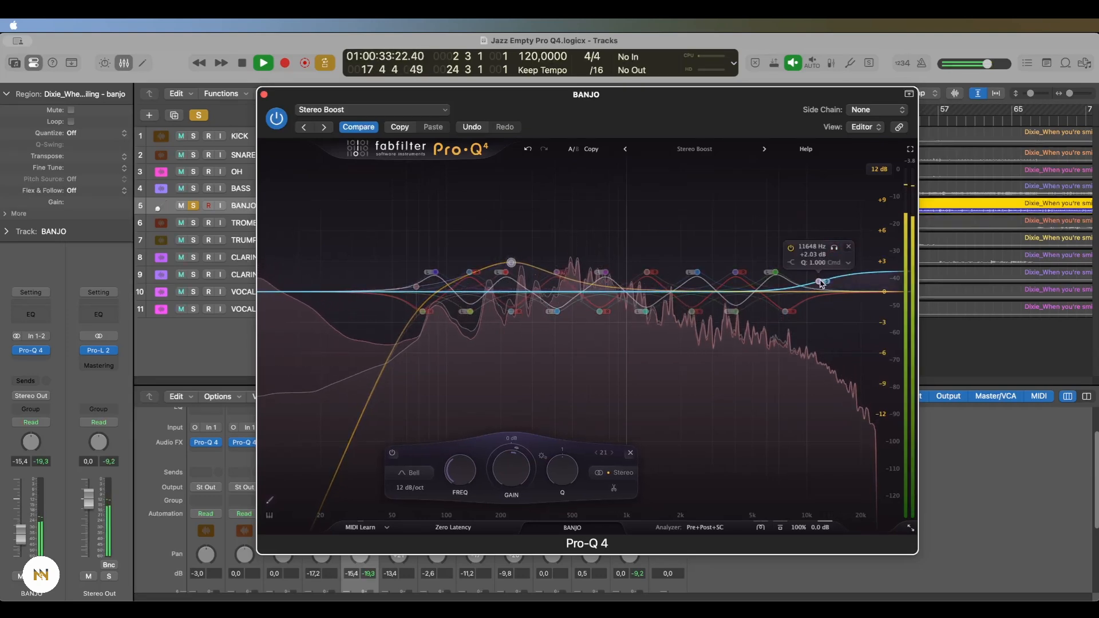
Switch the banjo's high shelf from side to stereo and move it to about 5 kHz with a boost of about 6 dB
left_click_drag(820, 283, 779, 251)
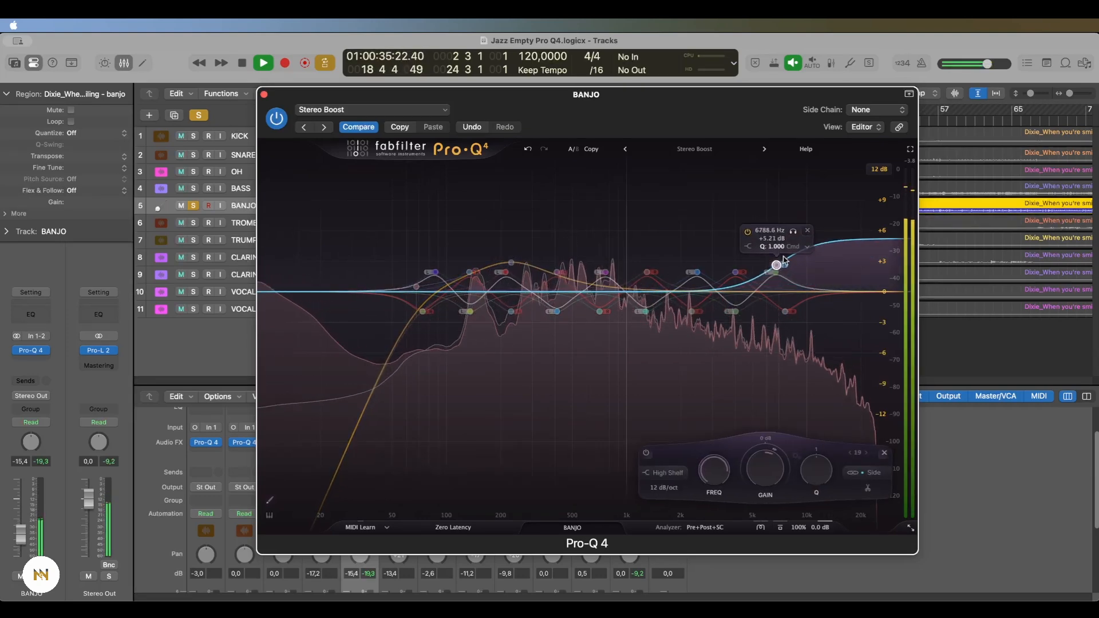
left_click(863, 473)
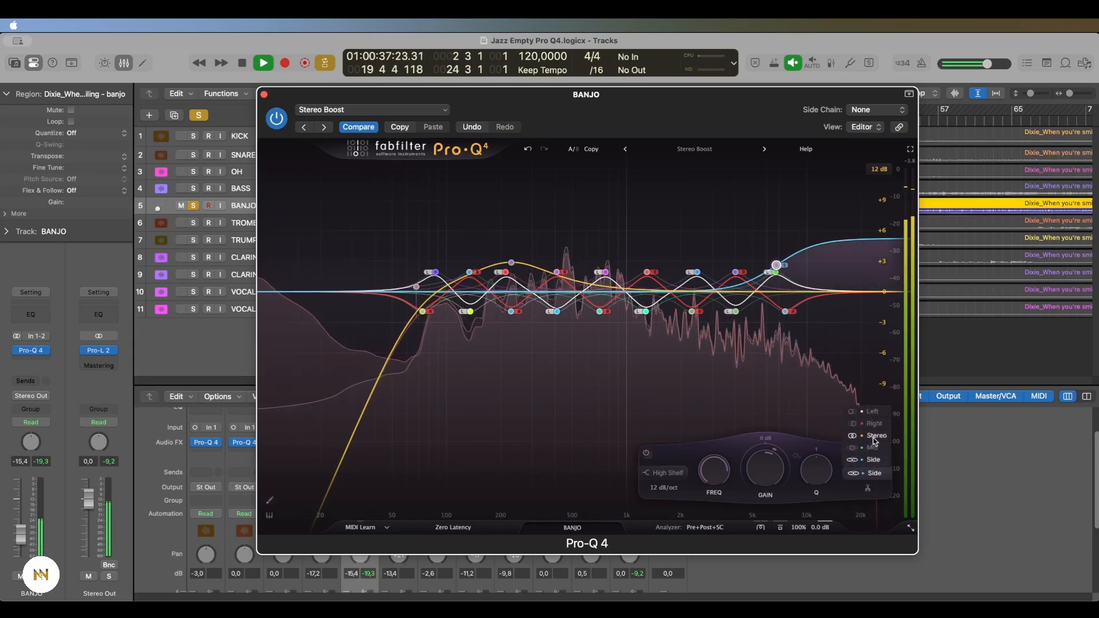
left_click(875, 436)
left_click_drag(776, 266, 775, 263)
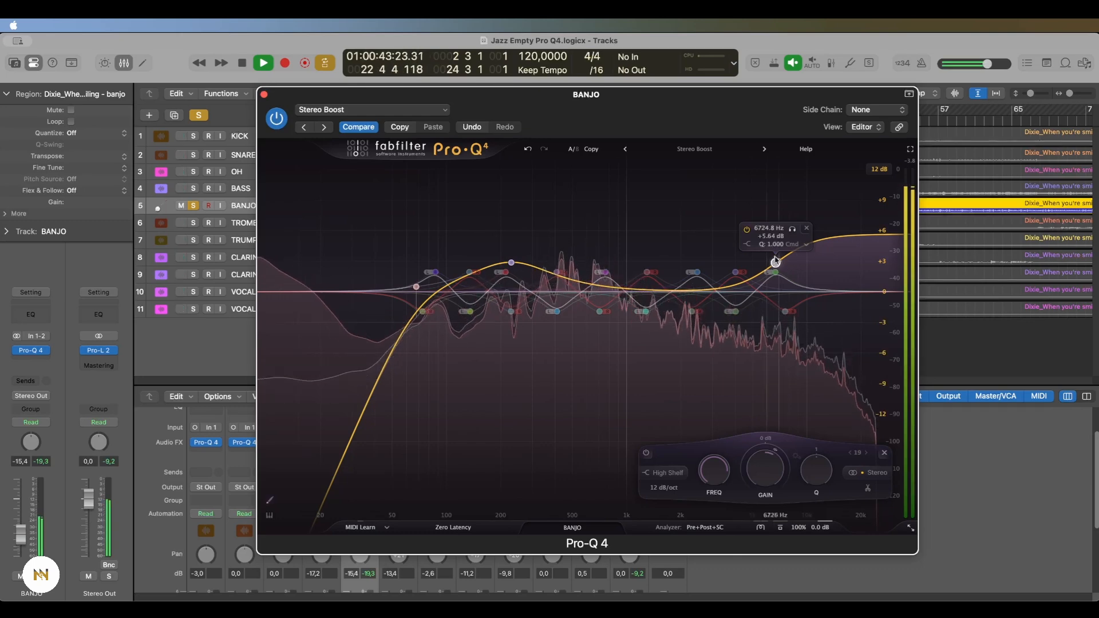
left_click_drag(776, 264, 750, 261)
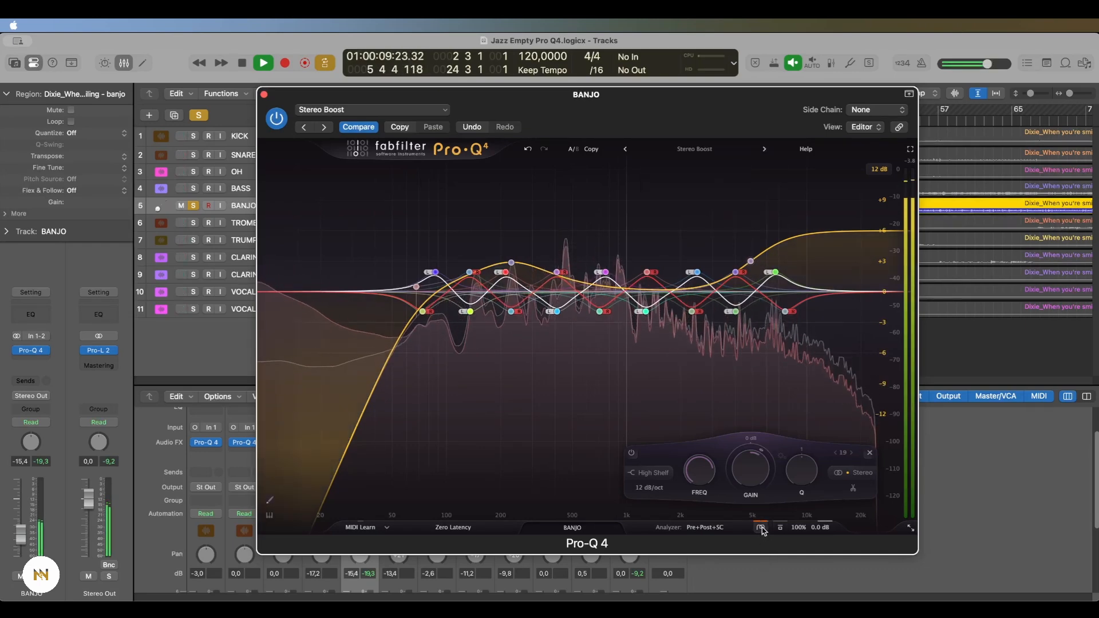
Look at the character mode choices and compare the soloed banjo with Pro-Q 4 bypassed and enabled
left_click(762, 529)
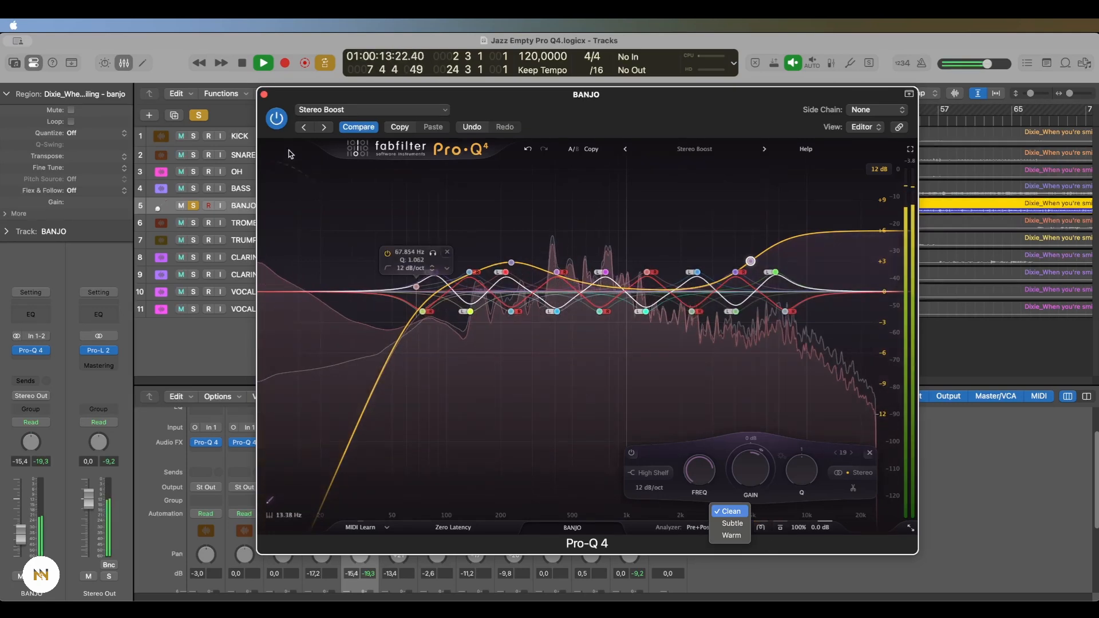
left_click(278, 122)
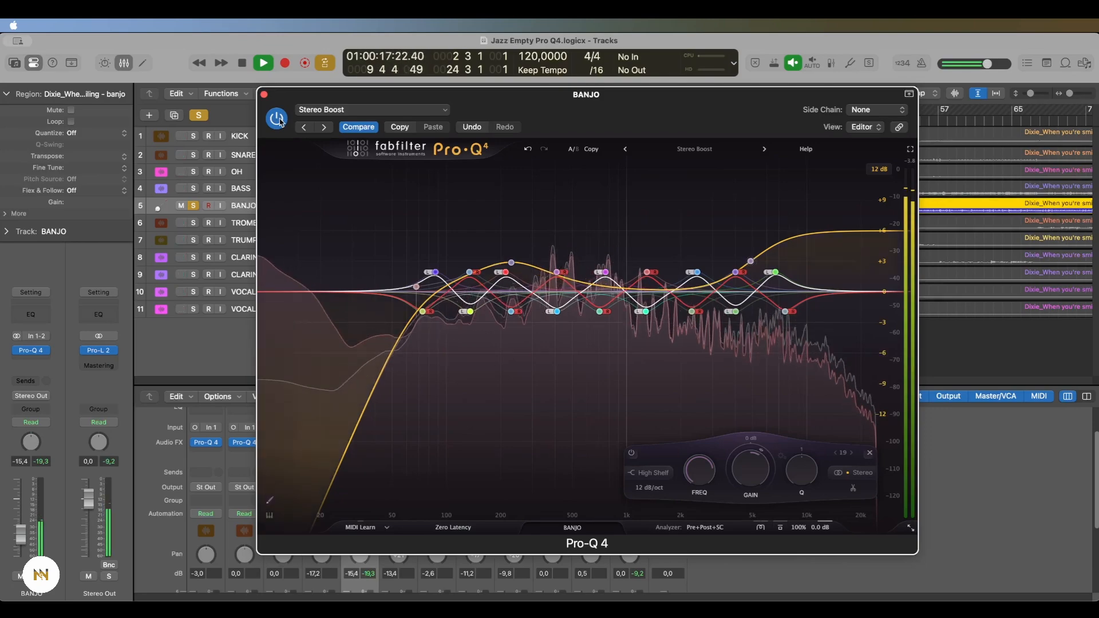
left_click(277, 119)
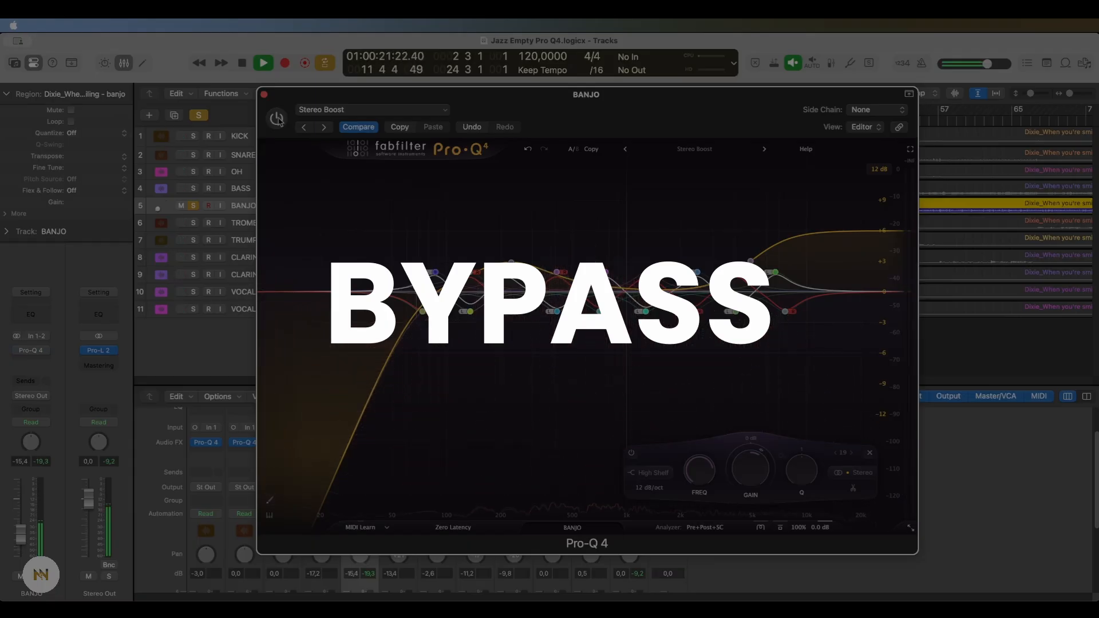
left_click(277, 120)
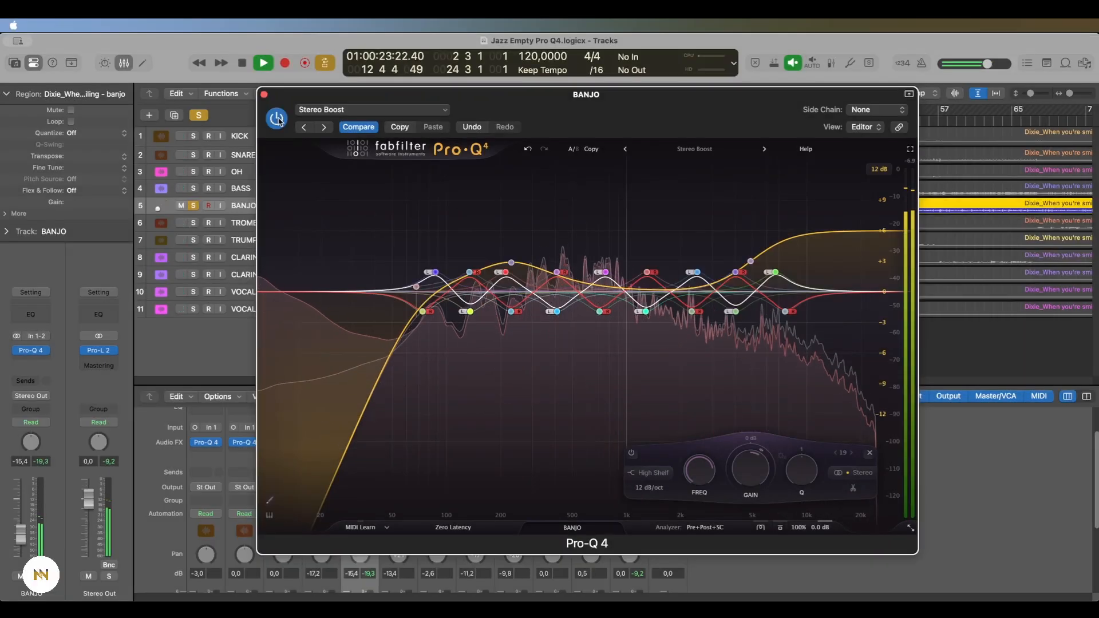
Solo KICK, SNARE, OH and BASS alongside the banjo and compare the mix with the banjo's Pro-Q 4 bypassed and enabled
left_click(246, 137)
left_click(240, 190, "shift")
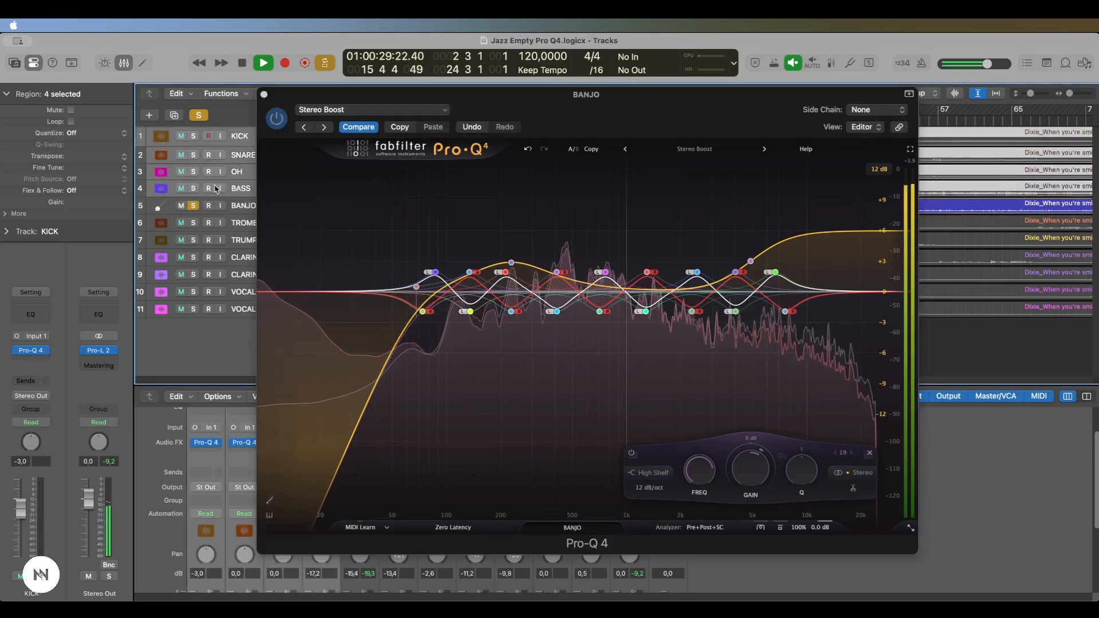
left_click(193, 189)
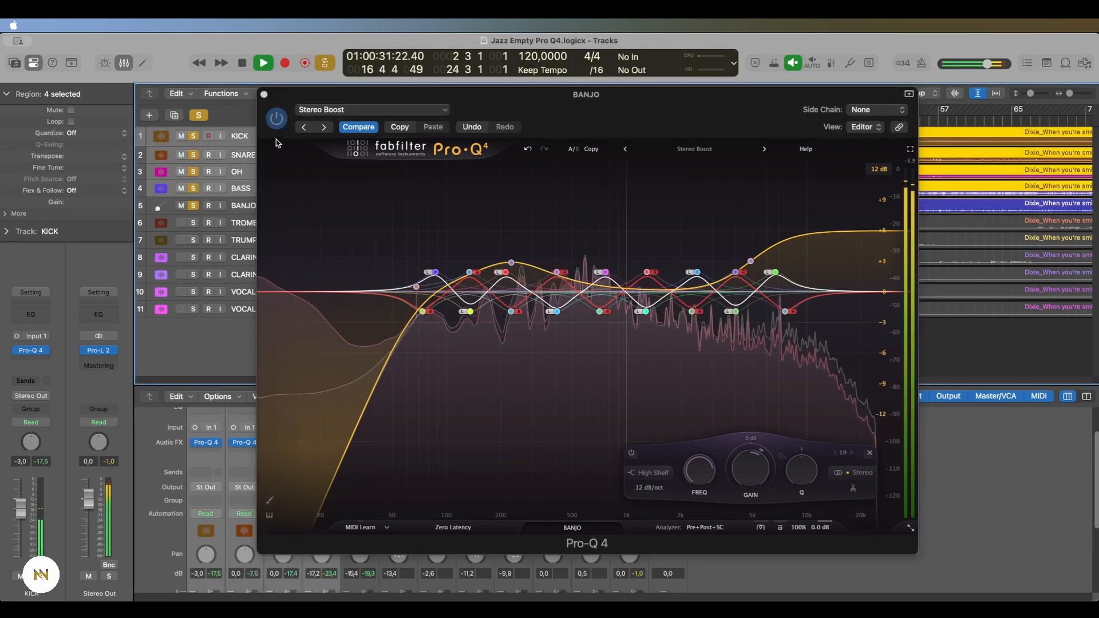
left_click(513, 106)
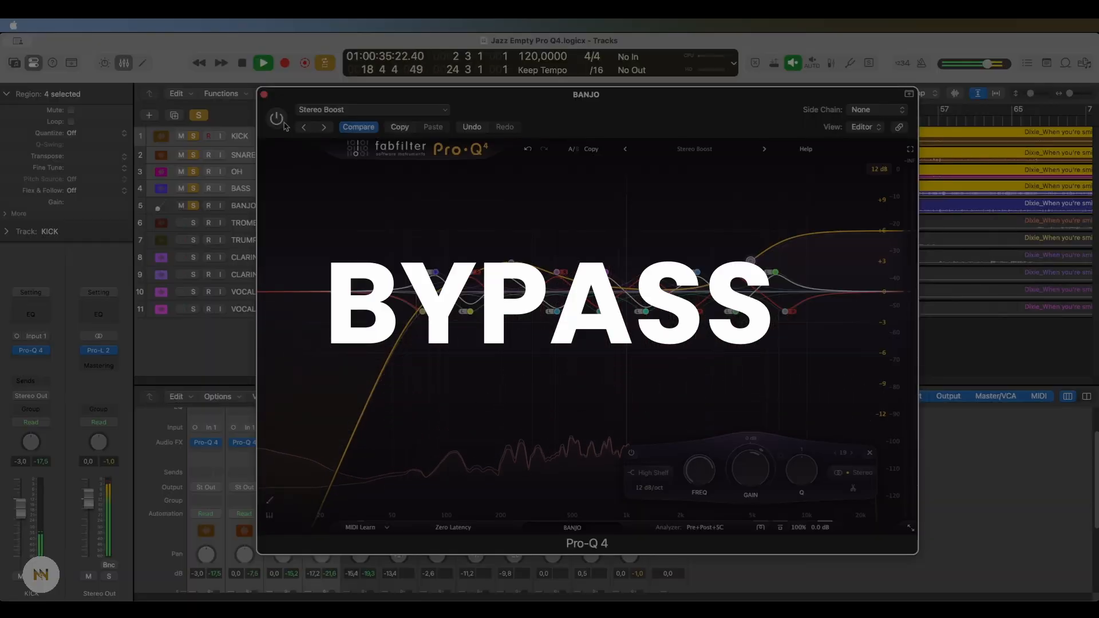
left_click(282, 122)
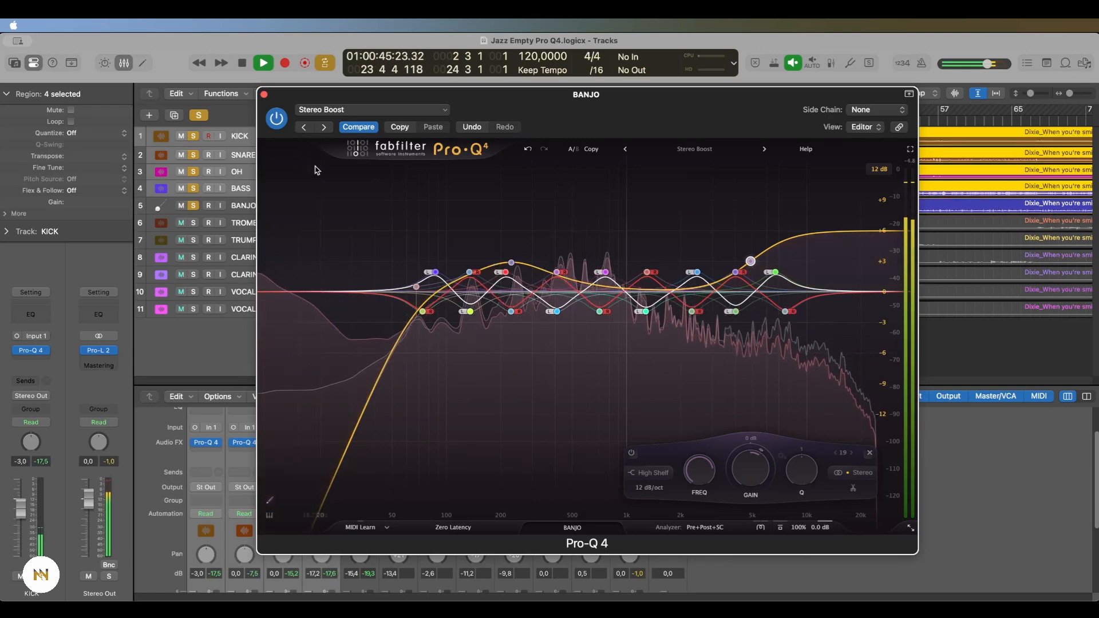
key("space")
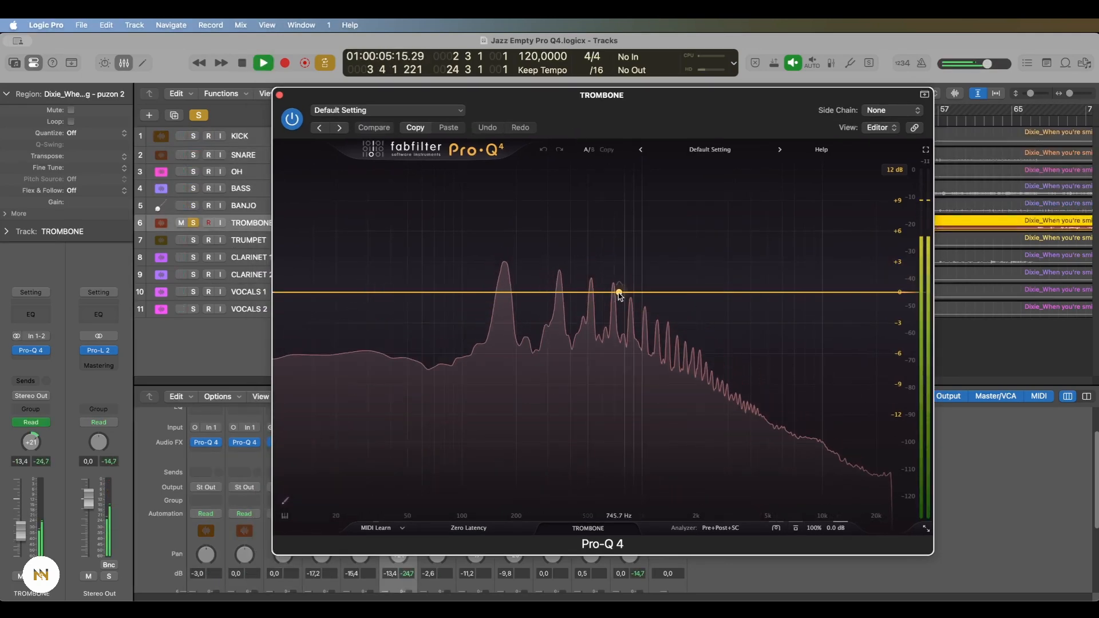
Add a trombone bell near 750 Hz with 5.2 dB of downward spectral dynamics and a spectral density below the maximum
mouse_move(618, 293)
left_mouse_down()
mouse_move(602, 310)
mouse_move(621, 296)
left_mouse_up()
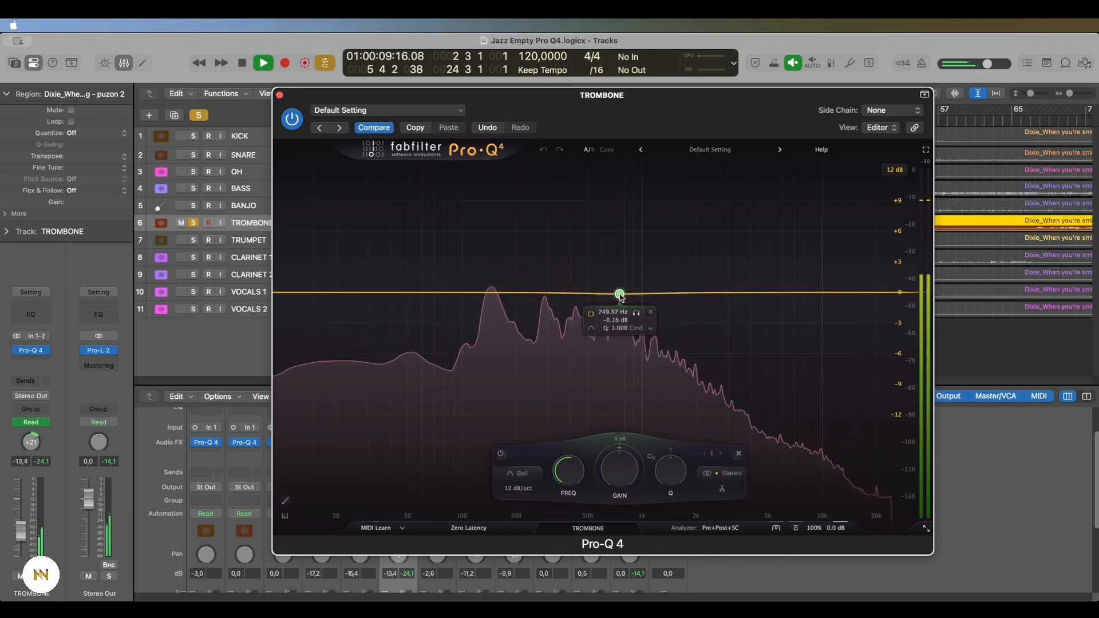
left_click_drag(619, 449, 611, 450)
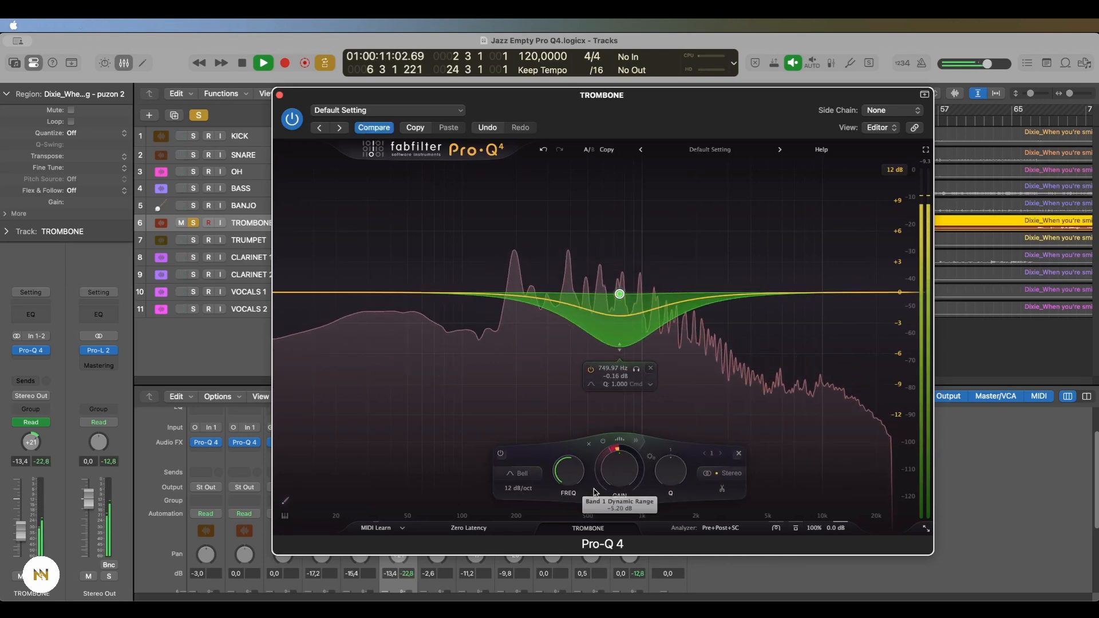
left_click(624, 441)
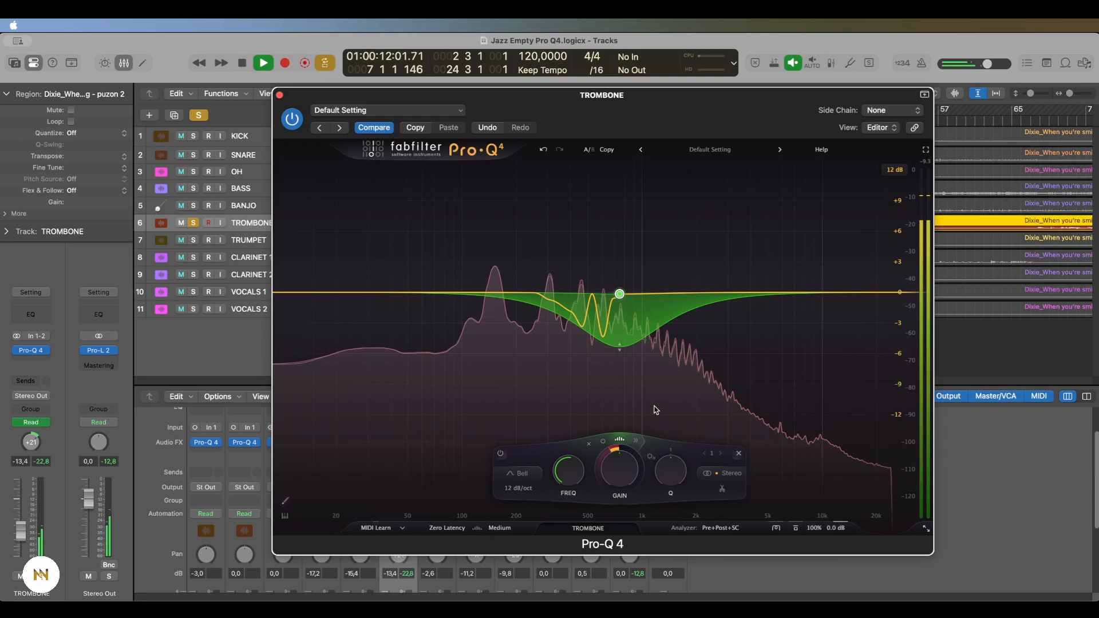
left_click(637, 440)
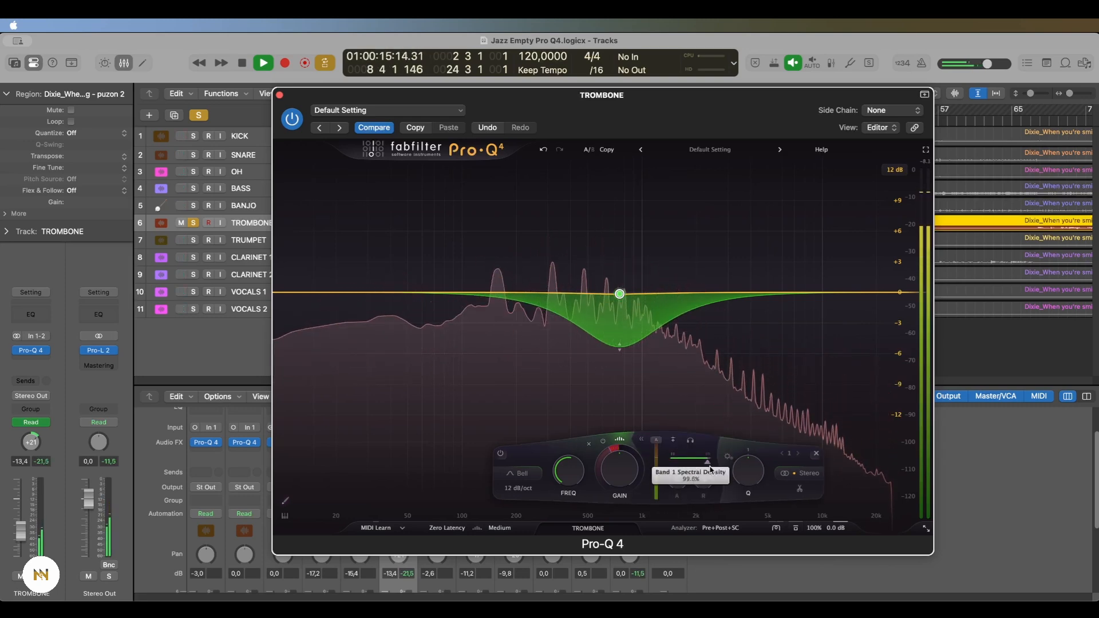
left_click_drag(710, 469, 699, 469)
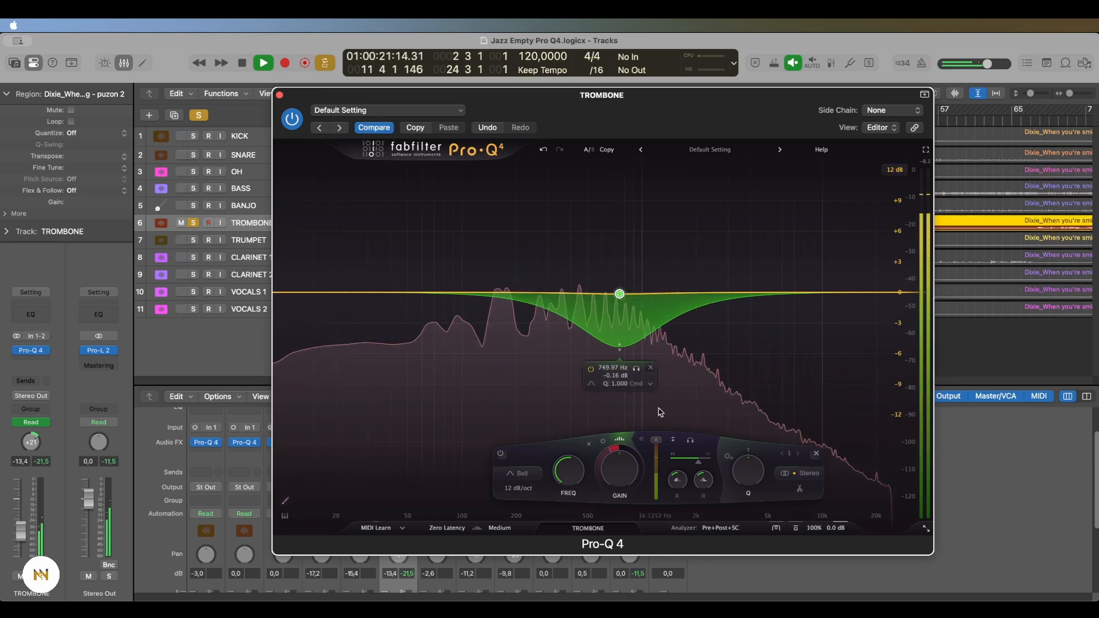
Widen the trombone's 750 Hz bell to a Q of 0.481 and reduce its downward dynamic range to about 3.5 dB
left_click_drag(751, 478, 745, 490)
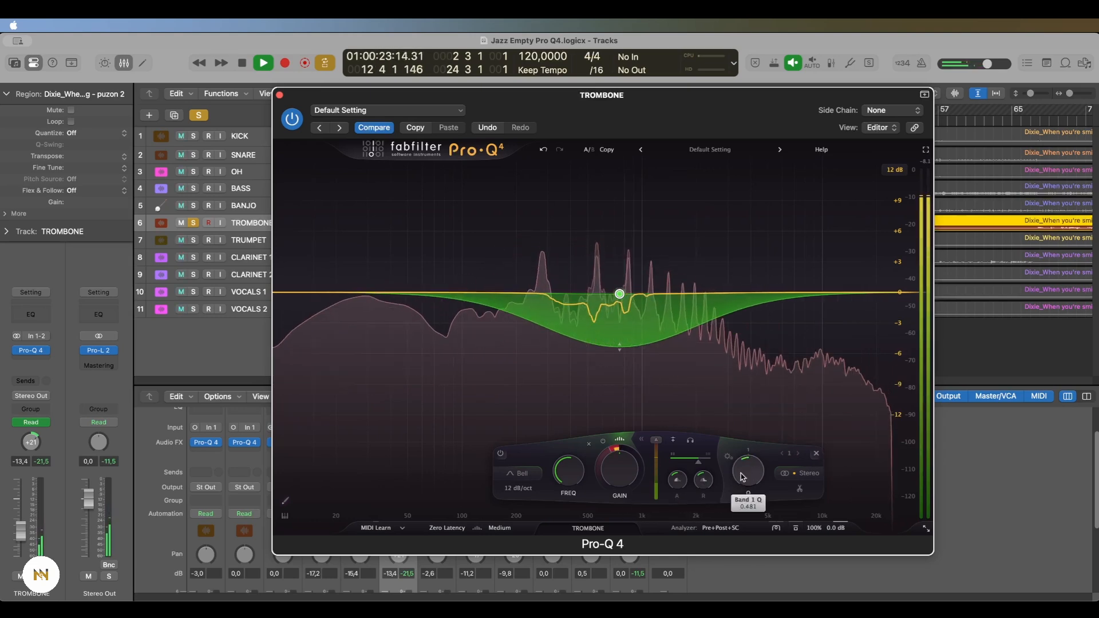
mouse_move(639, 302)
left_click_drag(625, 348, 626, 328)
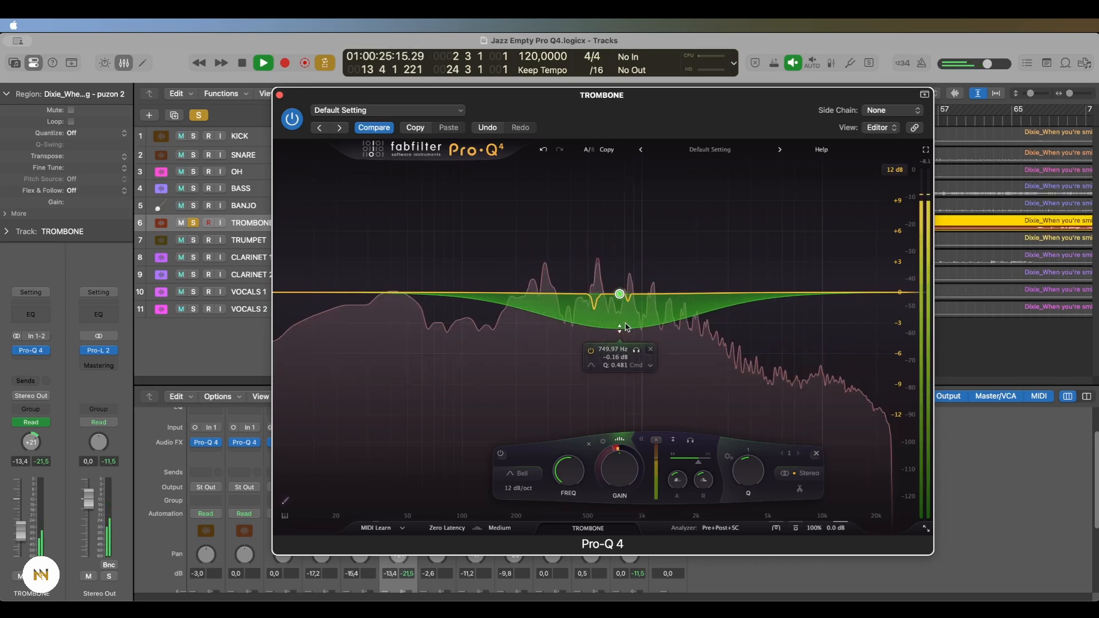
Add a trombone low cut near 77 Hz and a high shelf at about 3.2 kHz with a 3.6 dB boost
left_click_drag(288, 293, 441, 282)
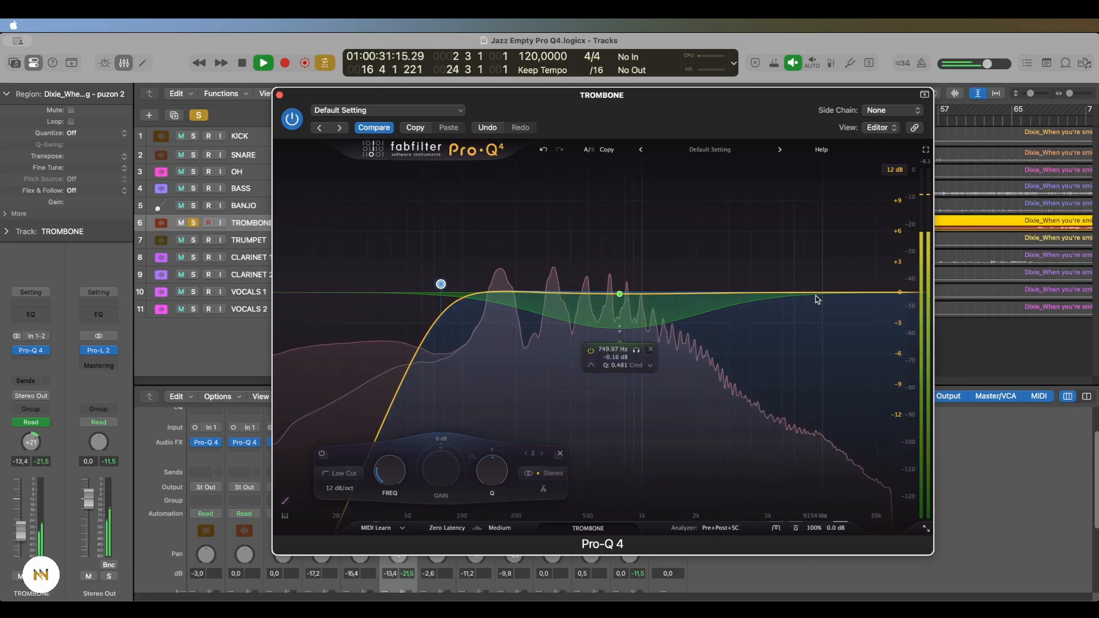
left_click(846, 292)
left_click_drag(846, 292, 733, 255)
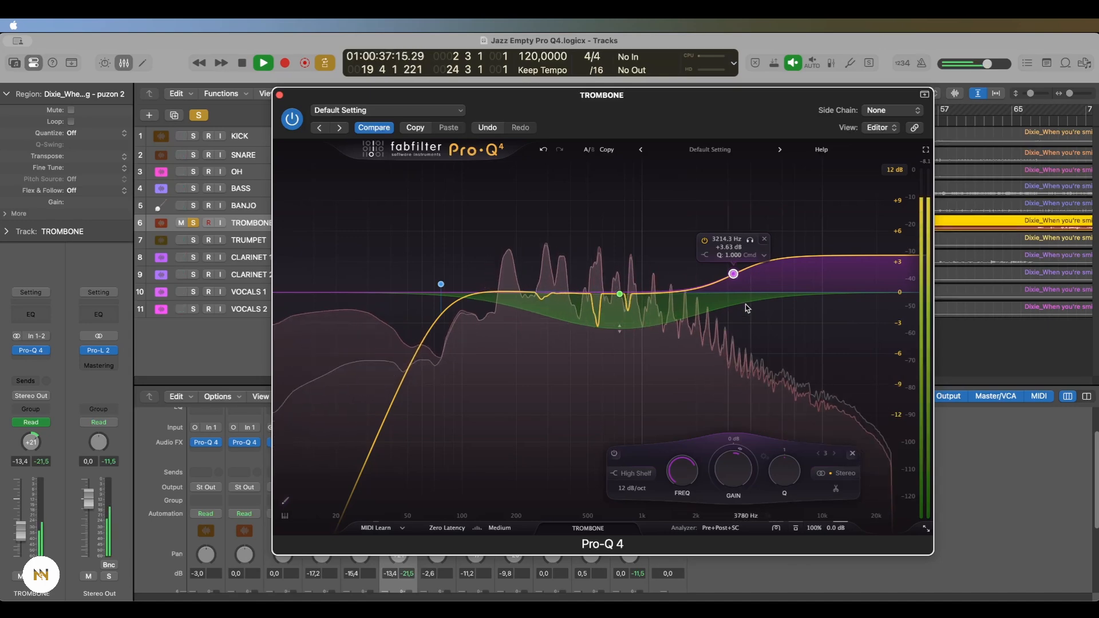
Add a trombone bell near 450 Hz with 1.15 dB of upward dynamic range and a wide Q of about 0.51
left_click(580, 292)
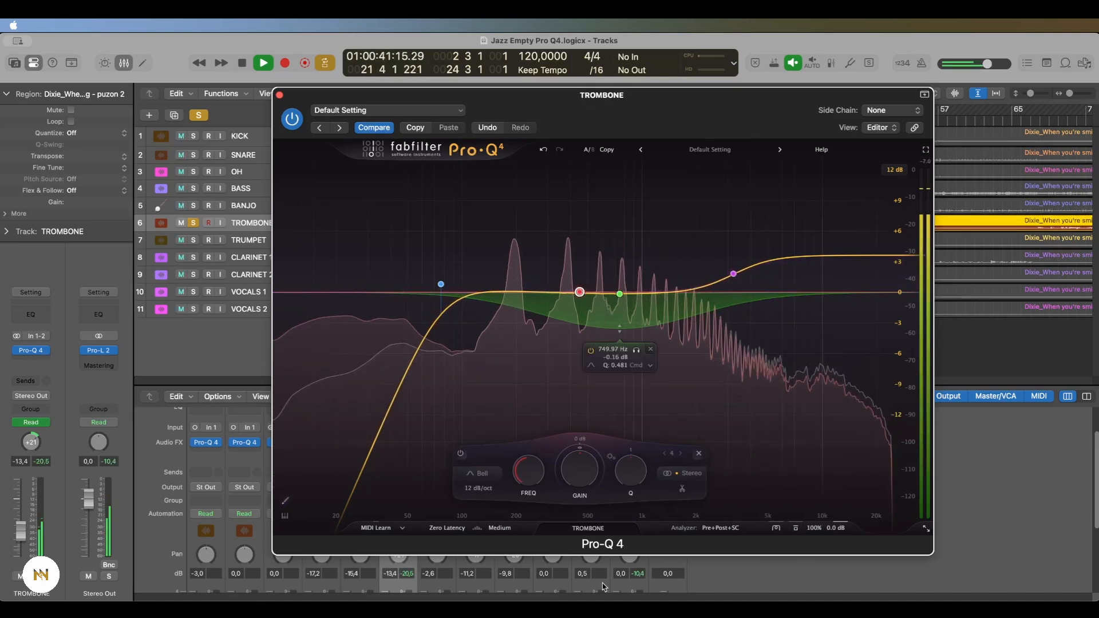
left_click_drag(581, 440, 588, 427)
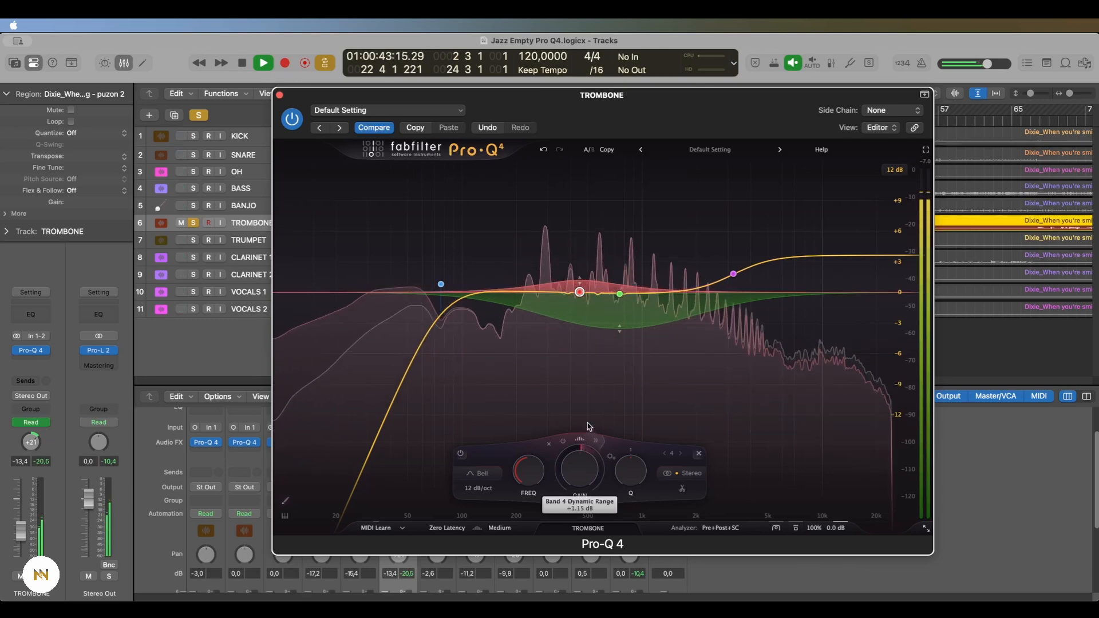
mouse_move(640, 470)
left_mouse_down()
mouse_move(640, 444)
mouse_move(634, 473)
left_mouse_up()
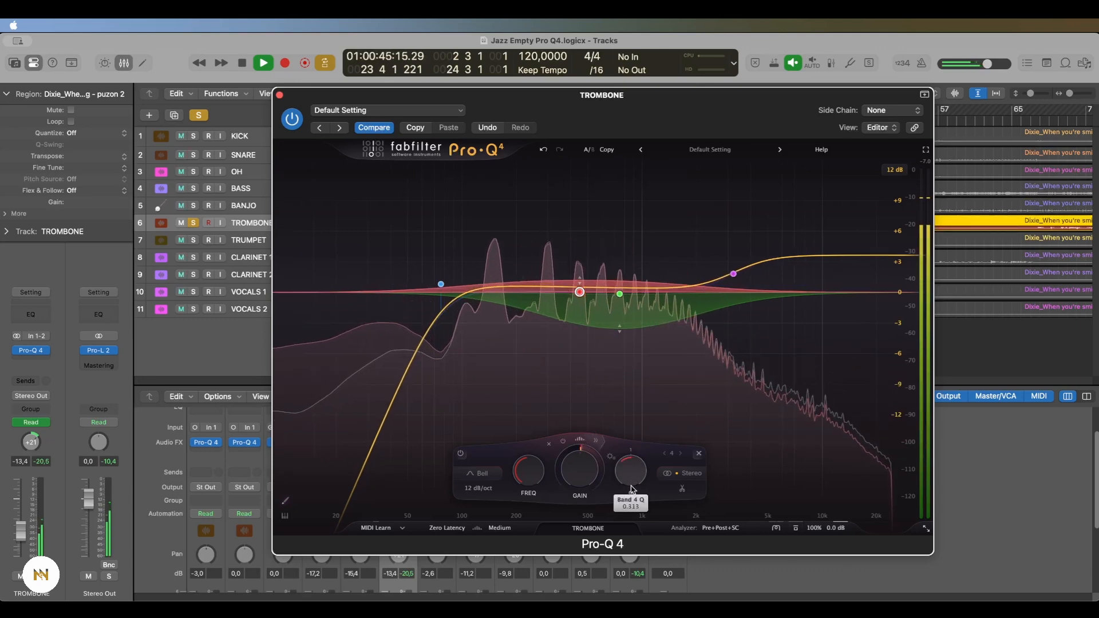
Show the detailed dynamics settings of the trombone's 450 Hz bell and compare the trombone with the EQ bypassed and active
left_click(597, 441)
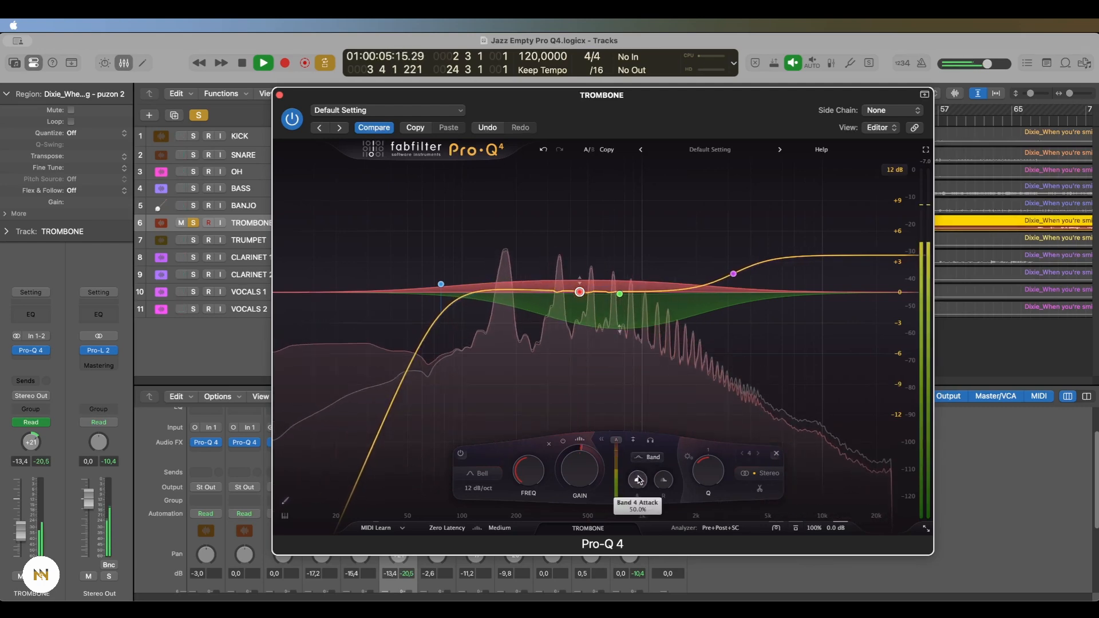
mouse_move(640, 480)
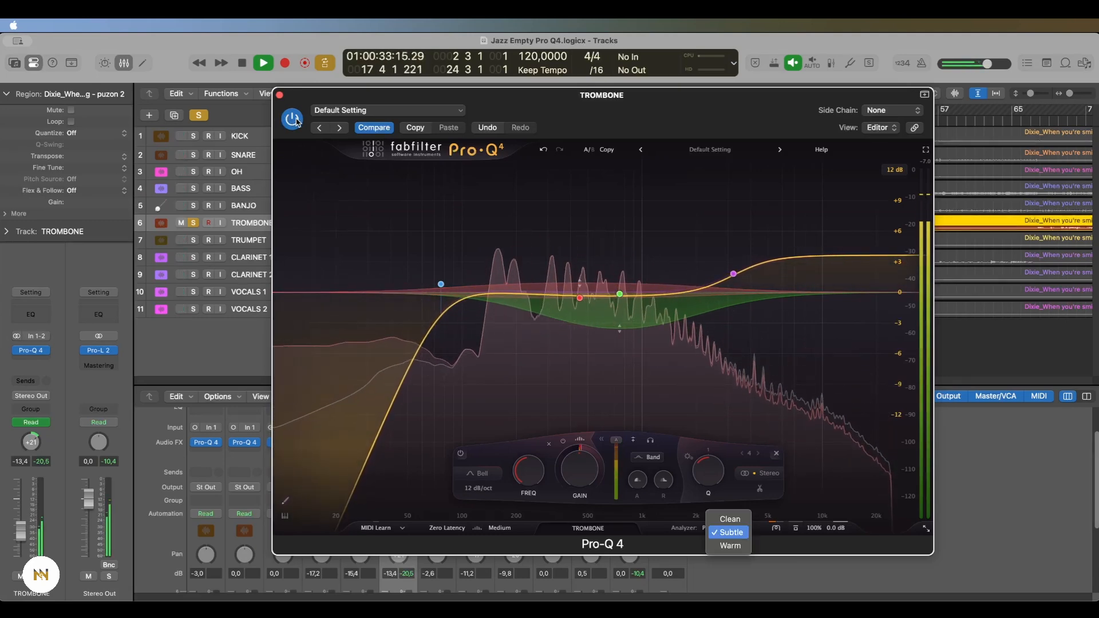
left_click(295, 120)
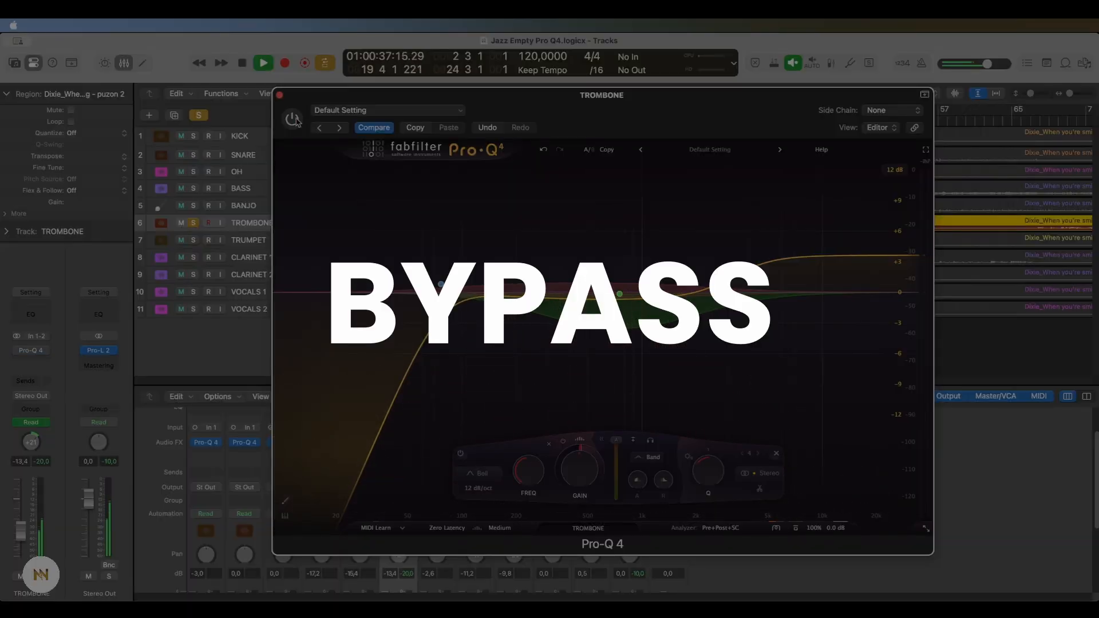
left_click(294, 119)
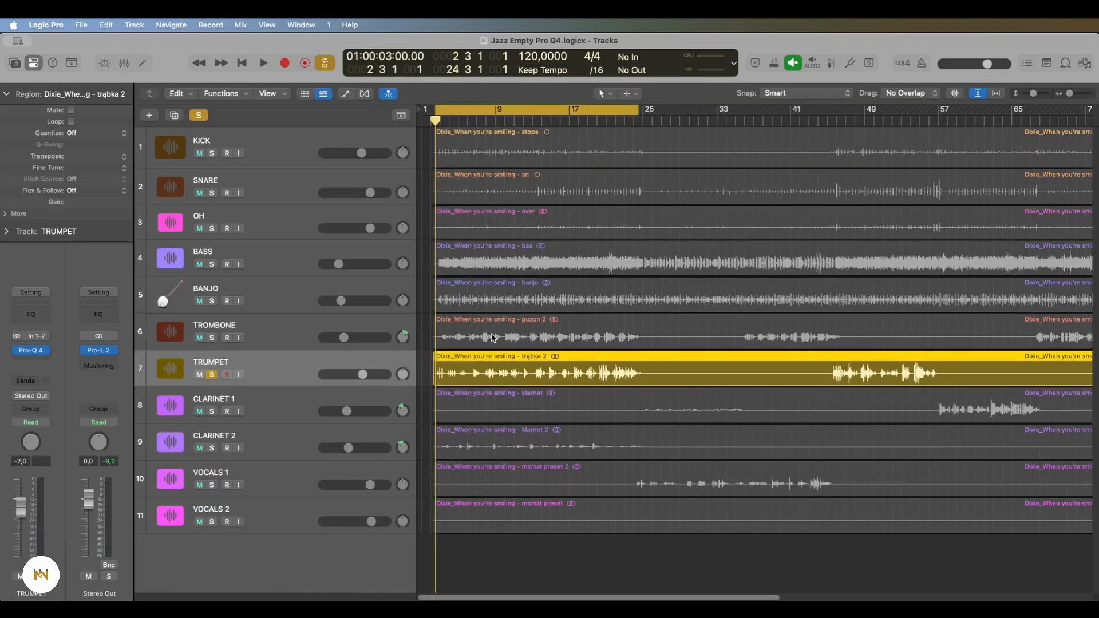
Play the soloed trumpet track and open its Pro-Q 4 EQ, placing the plug-in window where the whole curve is visible
key("space")
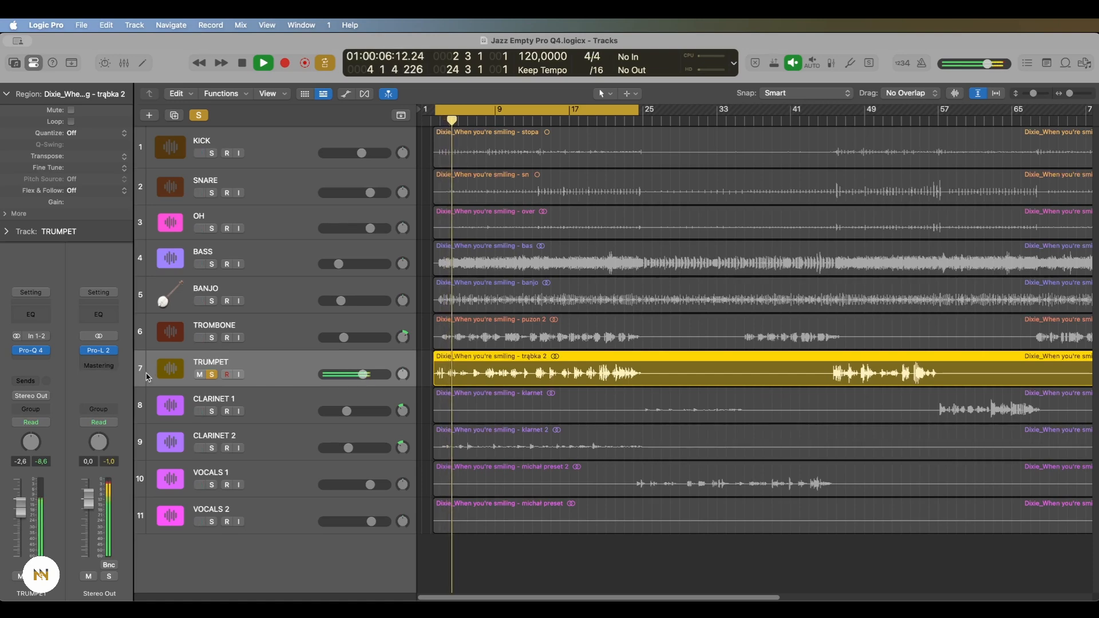
mouse_move(36, 355)
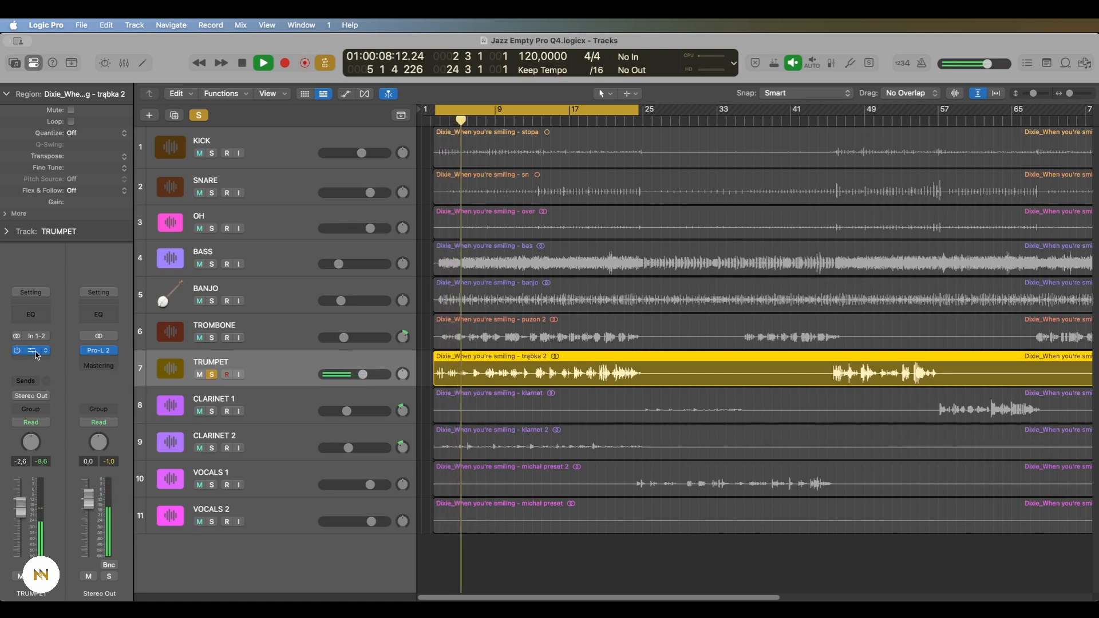
left_click(35, 353)
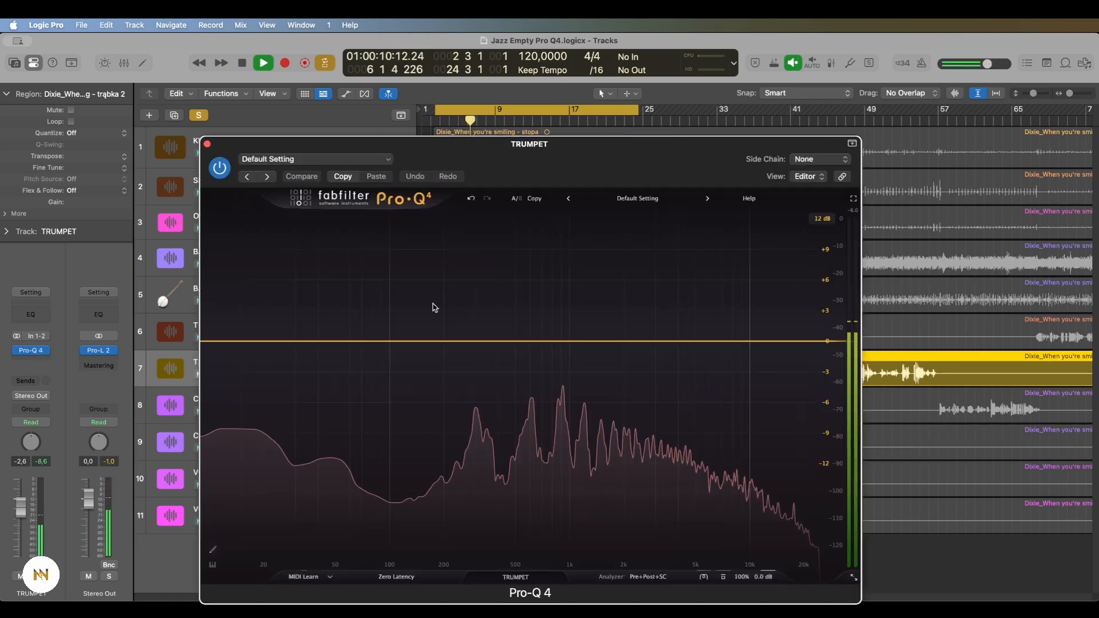
left_click_drag(554, 144, 581, 99)
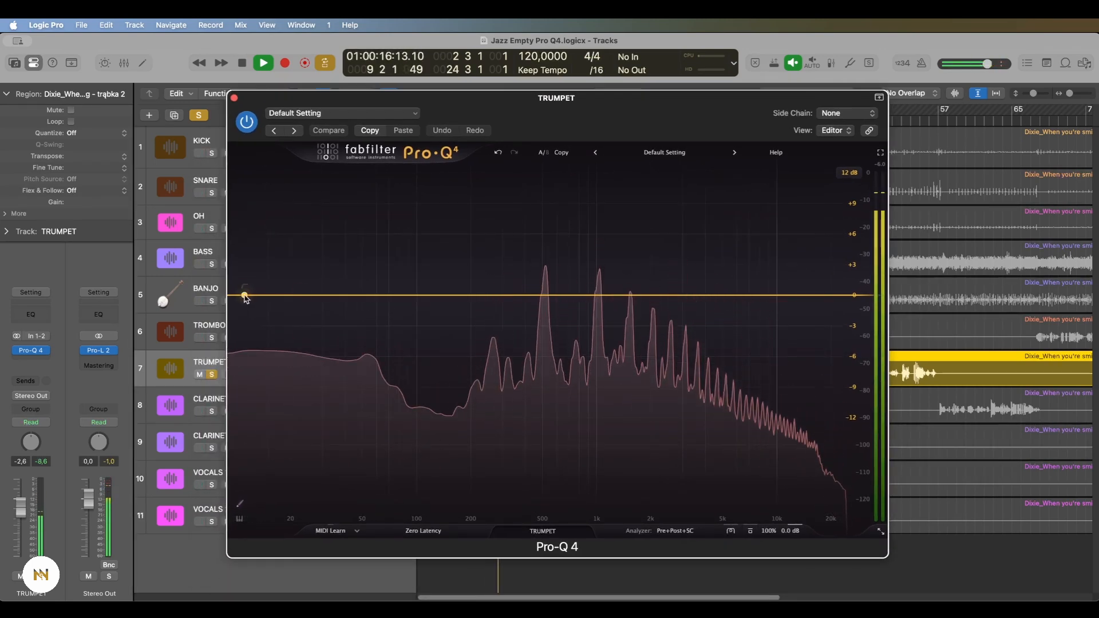
Add a trumpet low cut near 229 Hz at 18 dB/oct and a high shelf near 3.8 kHz with a 2.8 dB boost
left_click_drag(245, 296, 481, 292)
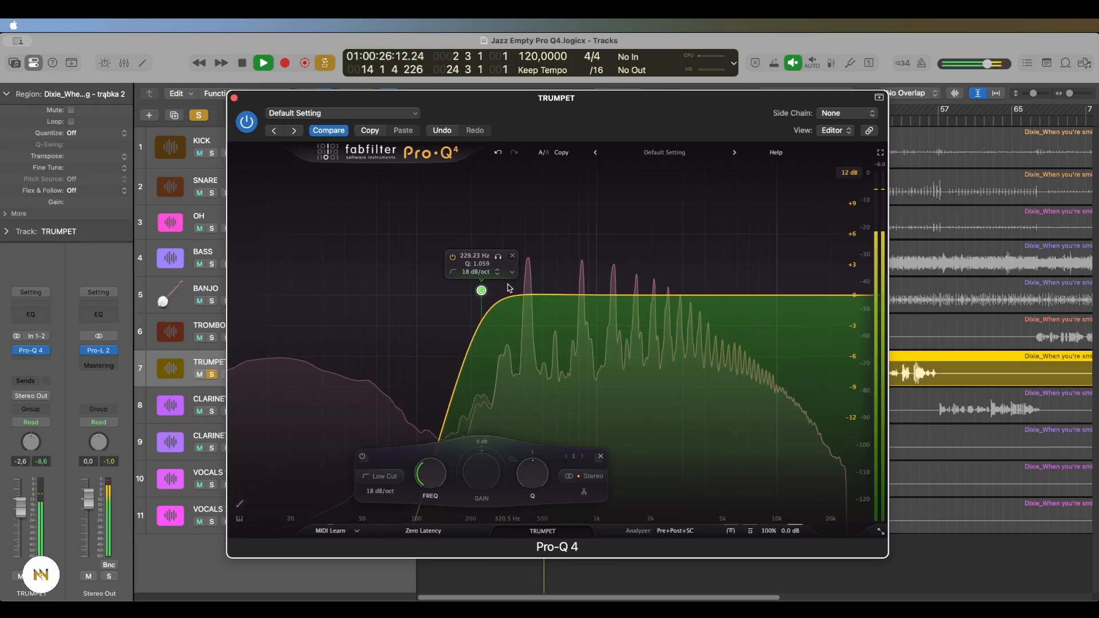
left_click(820, 296)
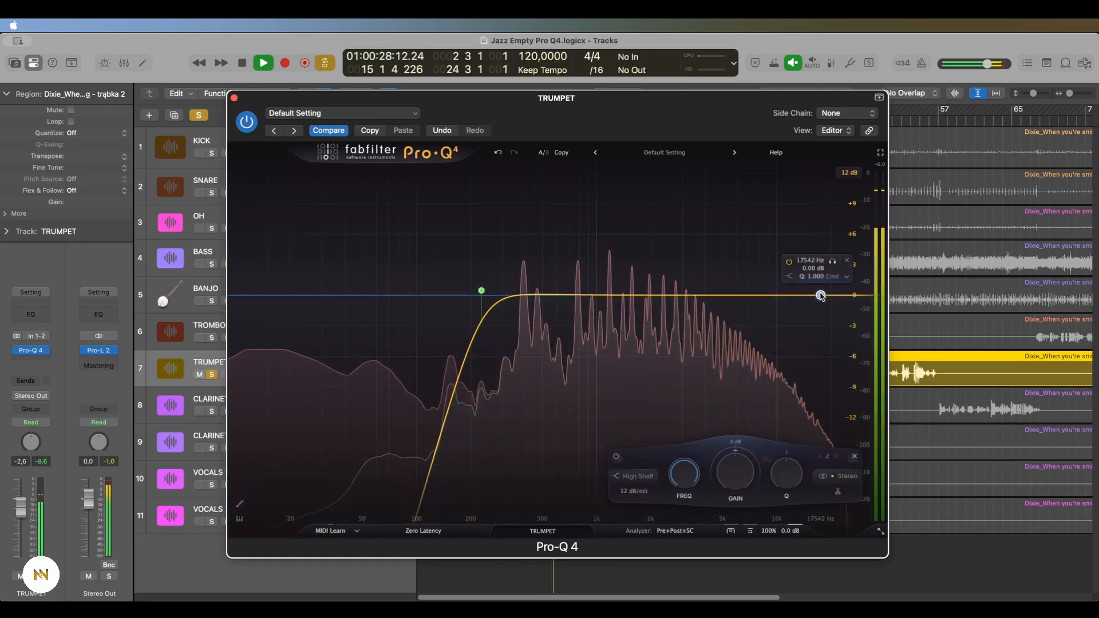
left_click_drag(820, 295, 702, 266)
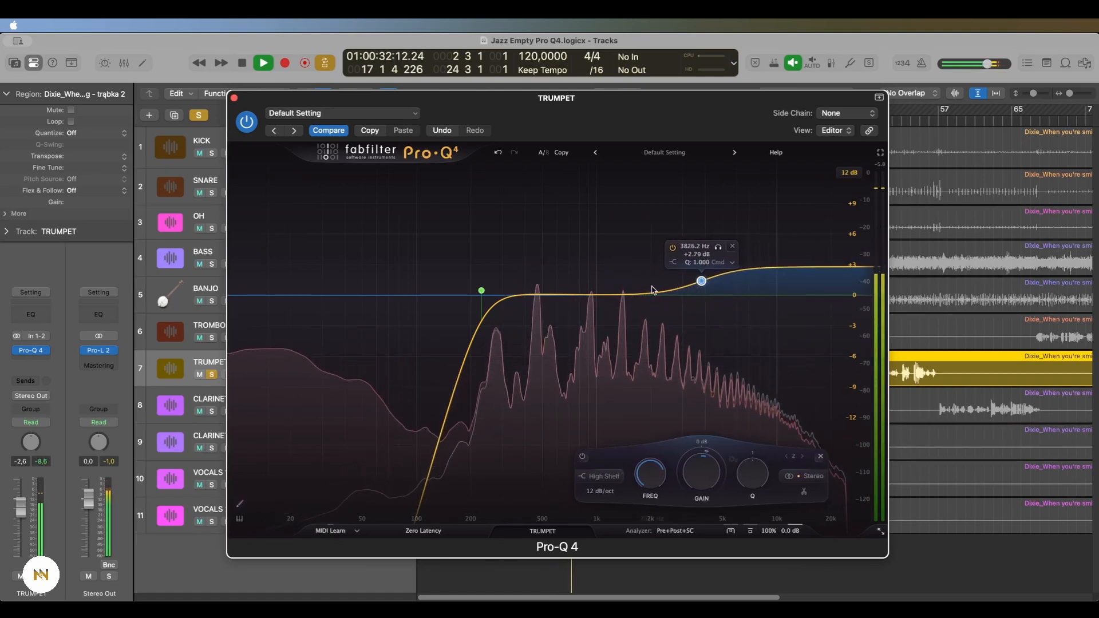
Add a trumpet bell near 823 Hz with a gain of about -1.3 dB and a wide Q of 0.308
left_click(583, 295)
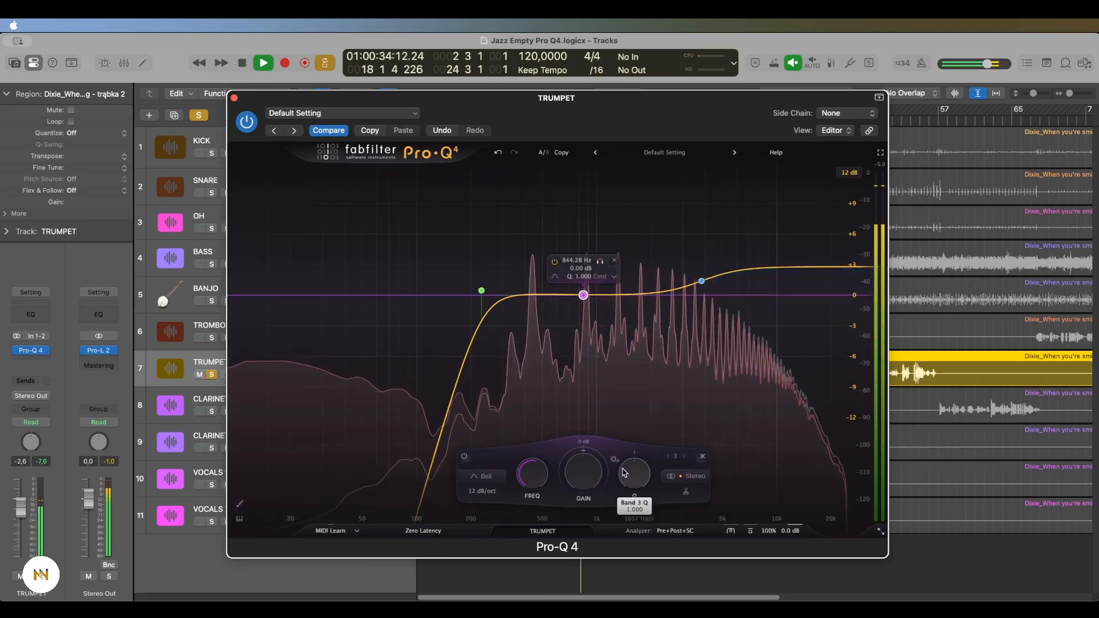
left_click_drag(635, 465, 639, 430)
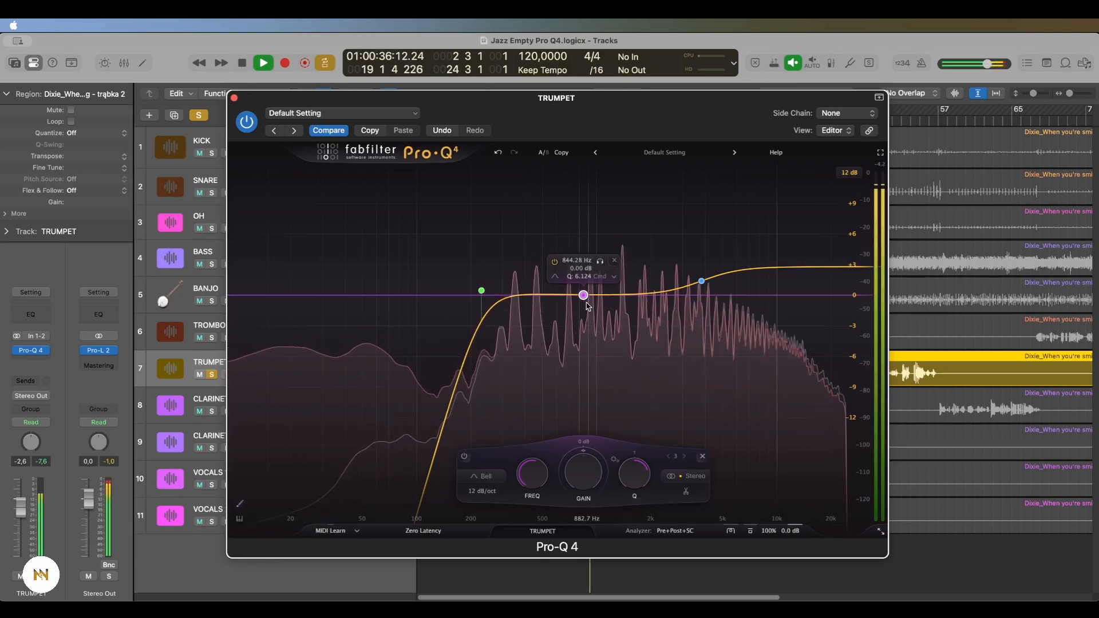
left_click_drag(583, 295, 581, 308)
left_click_drag(635, 474, 625, 524)
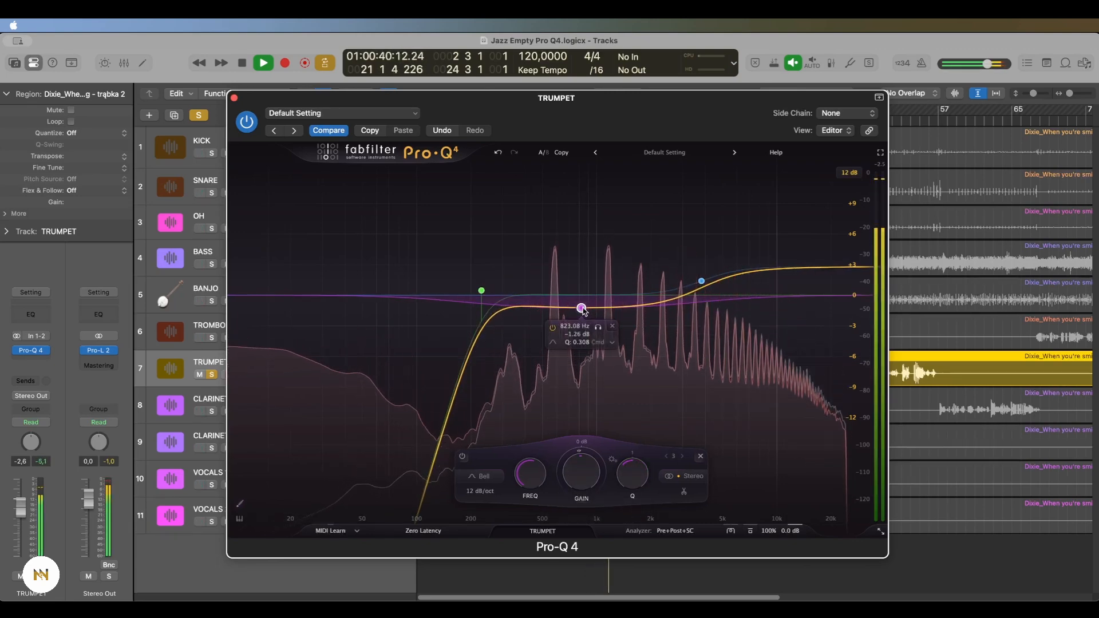
Raise the trumpet bell's gain to about +1 dB, give it about 2.5 dB of downward dynamic range and lengthen its release
left_click_drag(581, 308, 581, 286)
left_click_drag(574, 472, 569, 482)
left_click(598, 443)
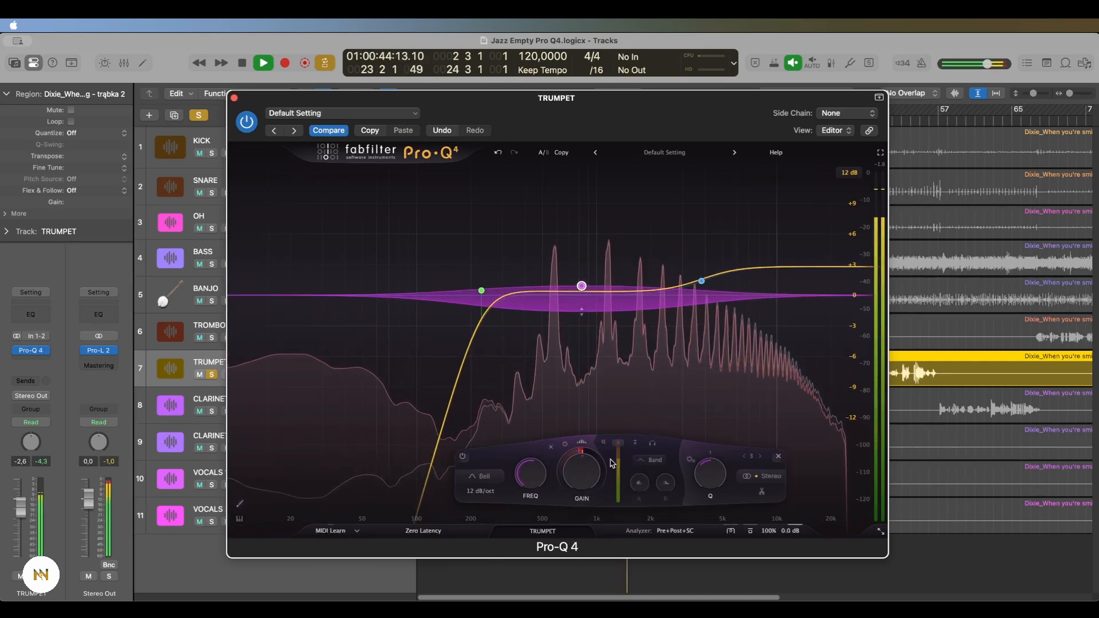
left_click_drag(668, 484, 679, 448)
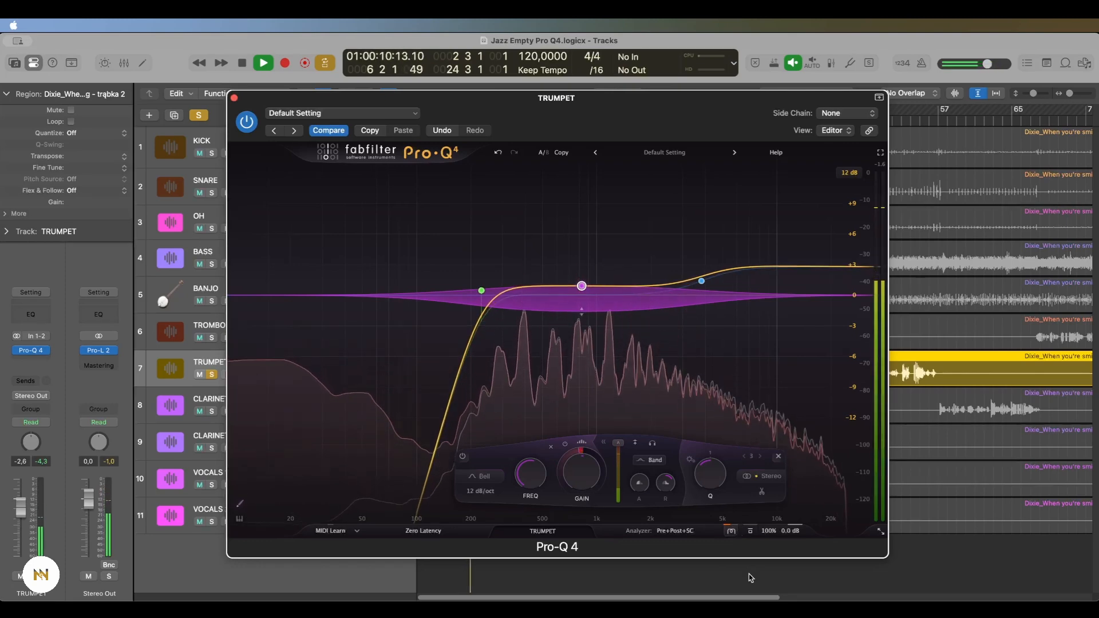
Check the trumpet EQ's character mode setting and compare the trumpet with the EQ bypassed and active
left_click(736, 537)
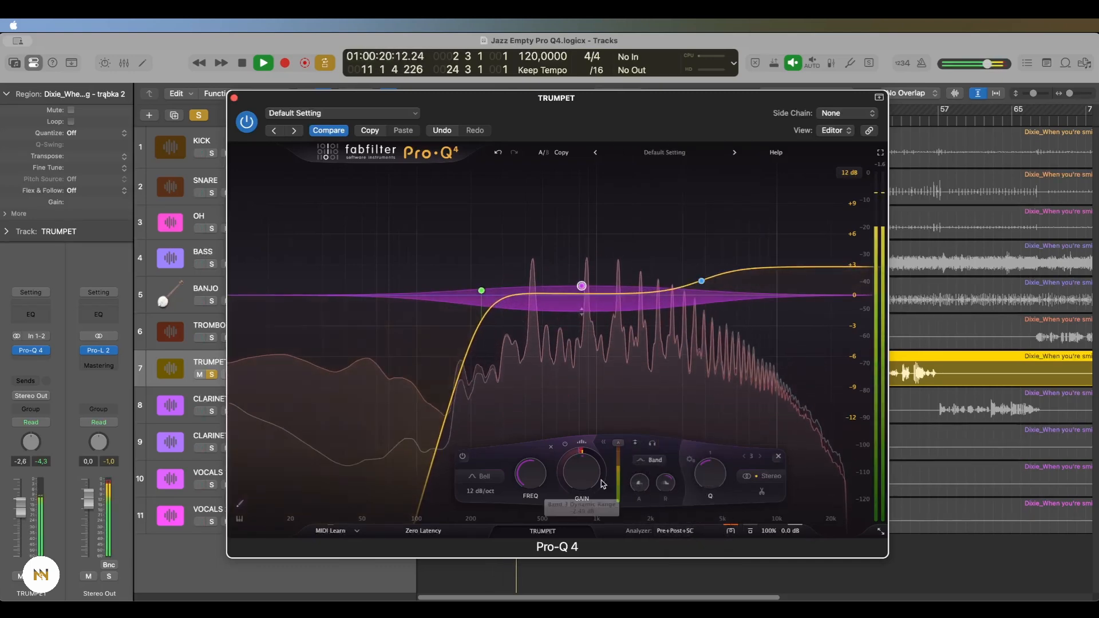
left_click(246, 122)
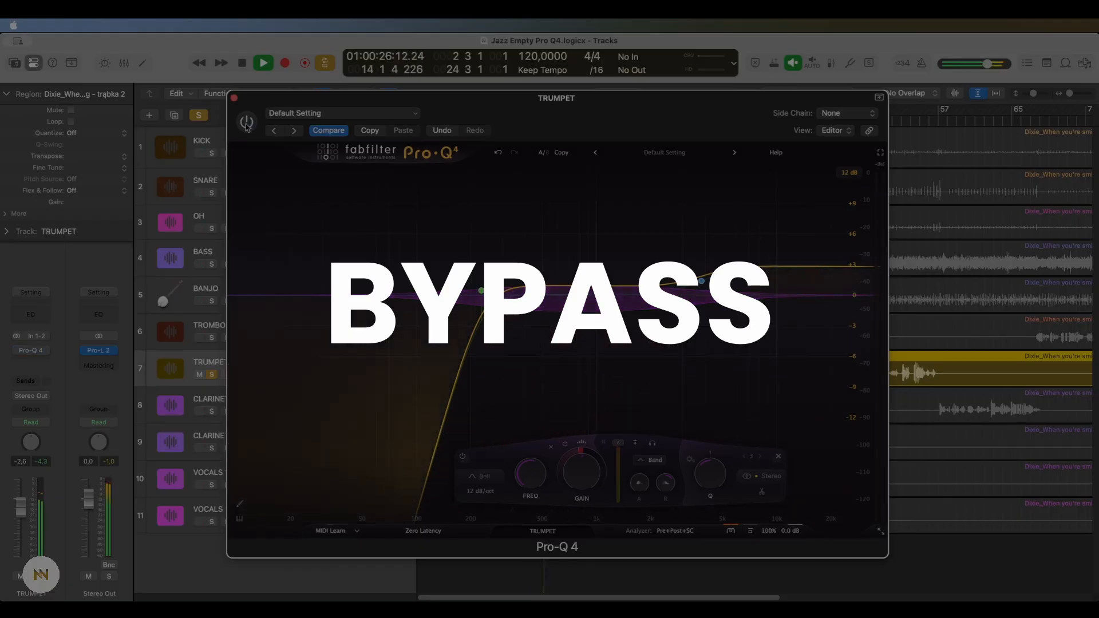
left_click(246, 122)
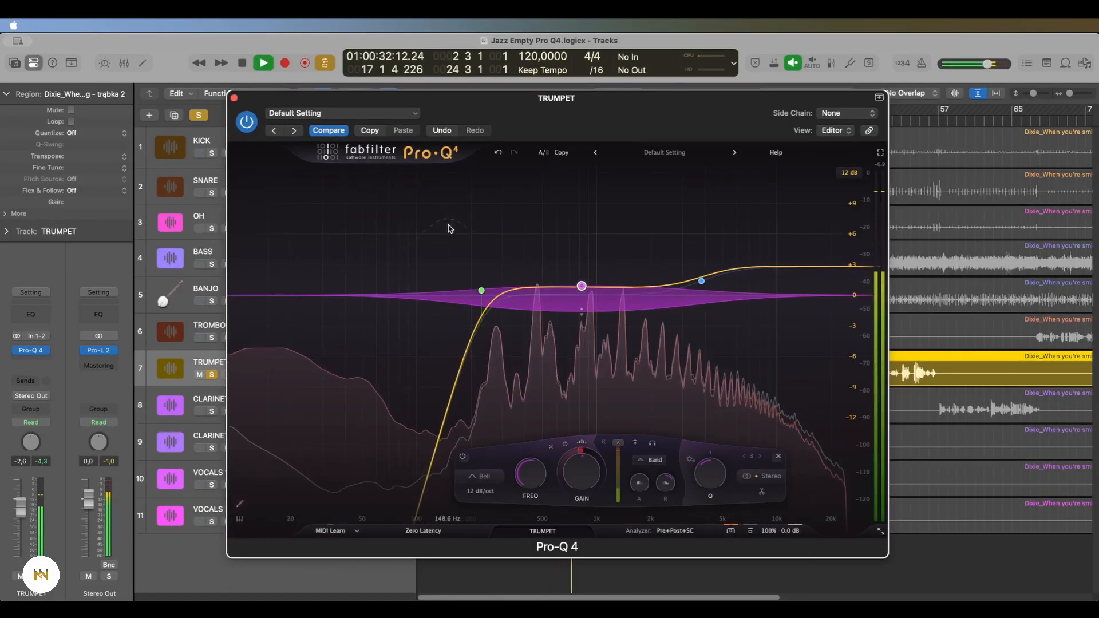
mouse_move(478, 245)
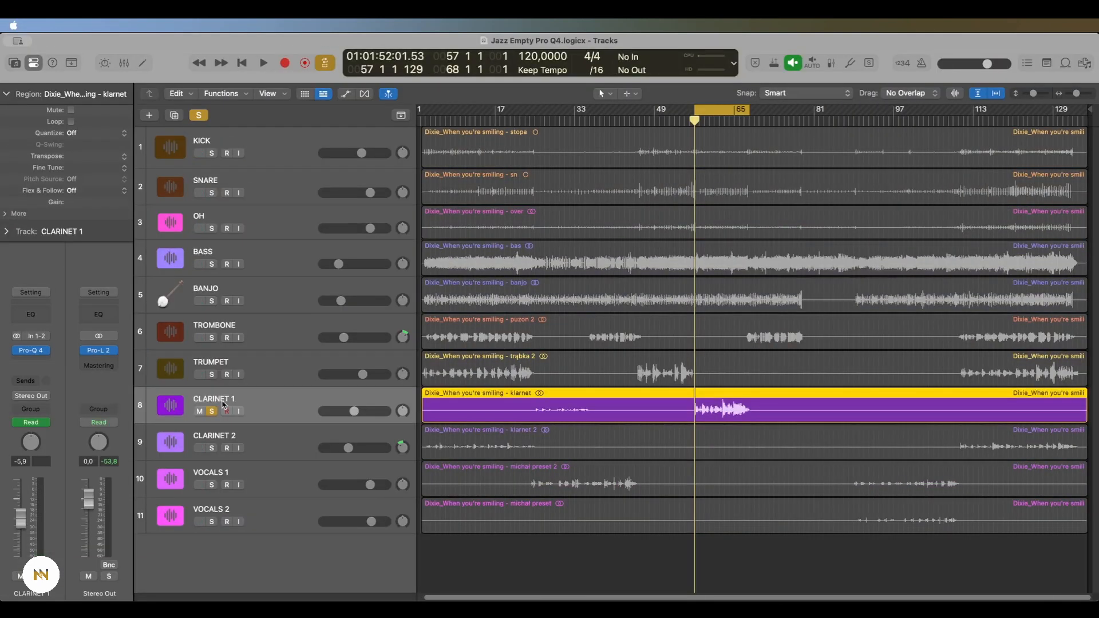
Play the soloed CLARINET 1 track and open its Pro-Q 4 EQ in a repositioned window
key("space")
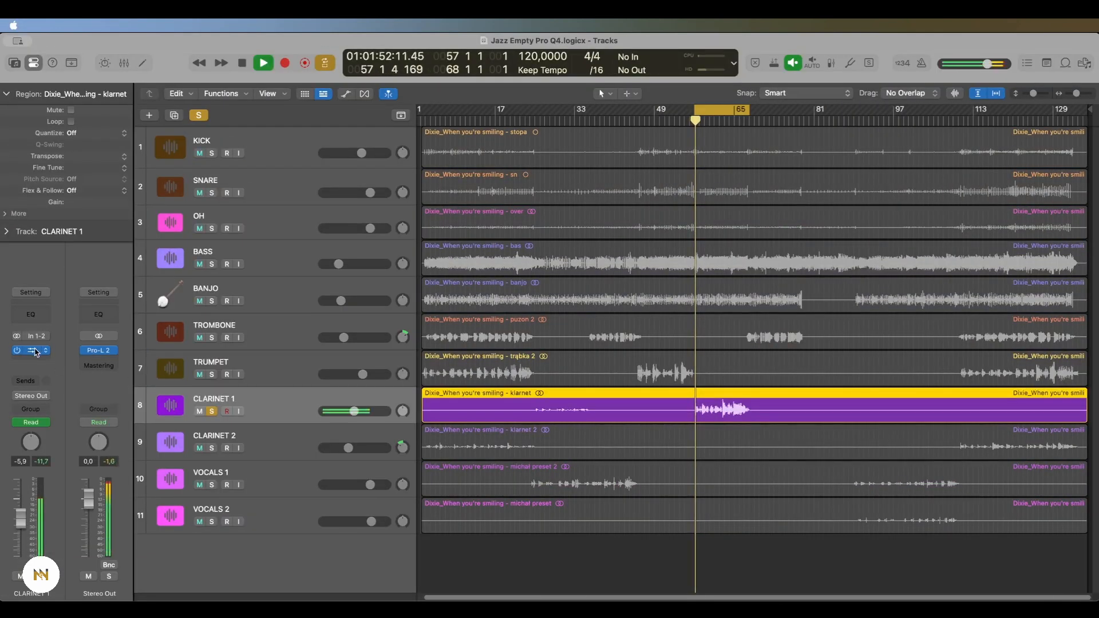
left_click(35, 350)
left_click_drag(650, 130, 582, 114)
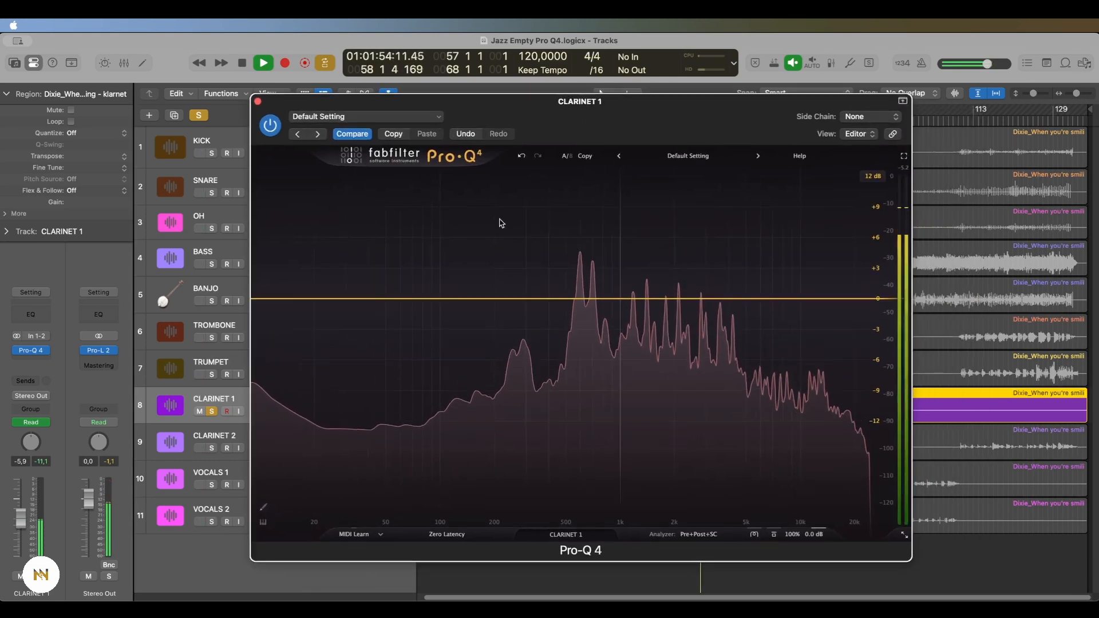
left_click_drag(280, 299, 478, 295)
left_click_drag(831, 297, 718, 281)
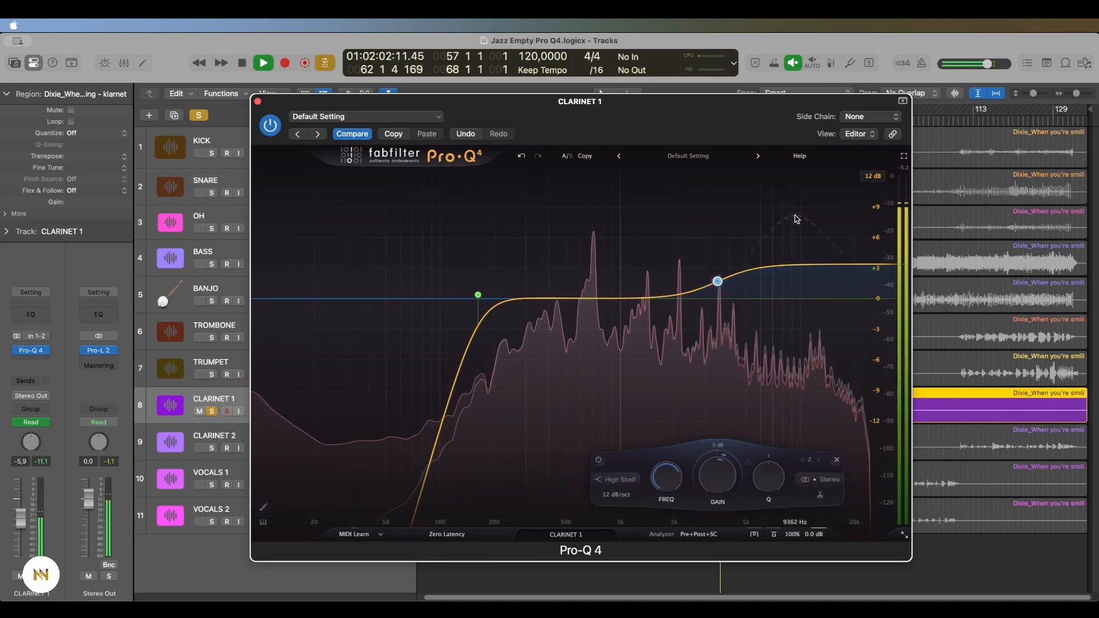
left_click_drag(820, 203, 378, 378)
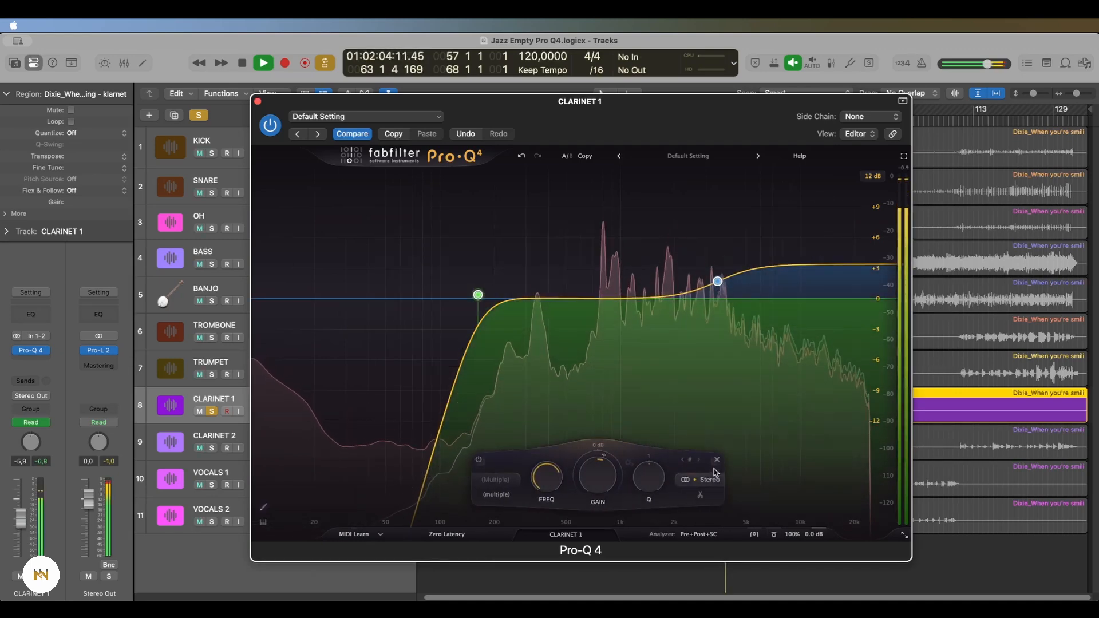
key("Delete")
Draw the clarinet's curve with EQ Sketch: a 96 dB/oct low cut near 145 Hz and a high shelf near 5.7 kHz boosted 5.2 dB
left_click(262, 509)
left_click_drag(417, 495, 452, 347)
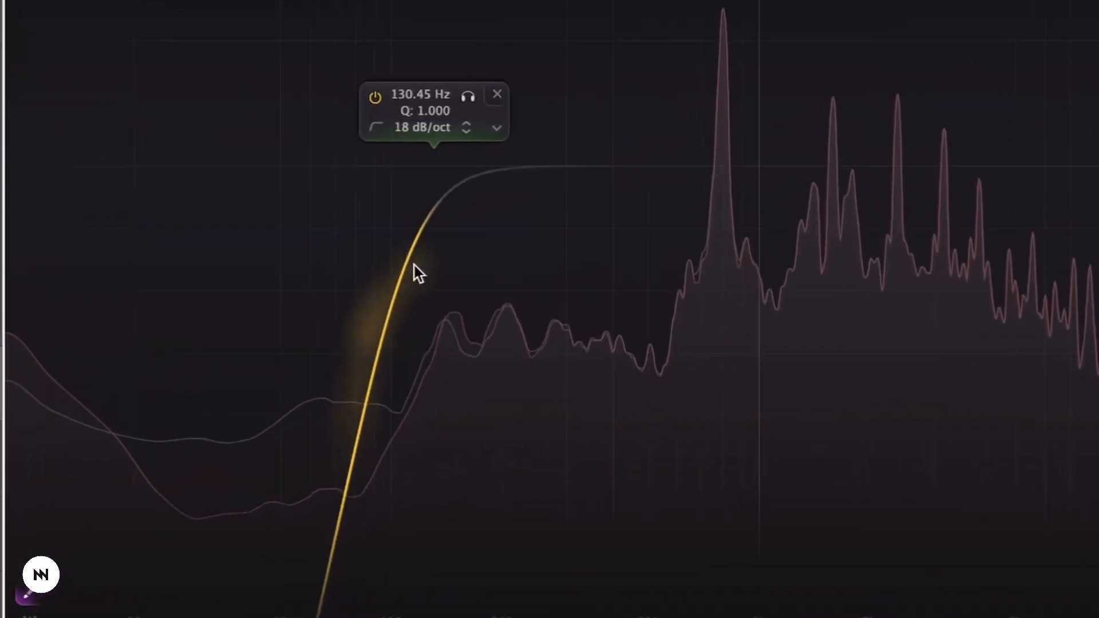
mouse_move(414, 265)
left_mouse_down()
mouse_move(491, 196)
mouse_move(474, 169)
mouse_move(393, 289)
mouse_move(298, 294)
mouse_move(4, 229)
mouse_move(369, 266)
mouse_move(58, 538)
mouse_move(297, 255)
mouse_move(377, 427)
mouse_move(867, 236)
left_mouse_up()
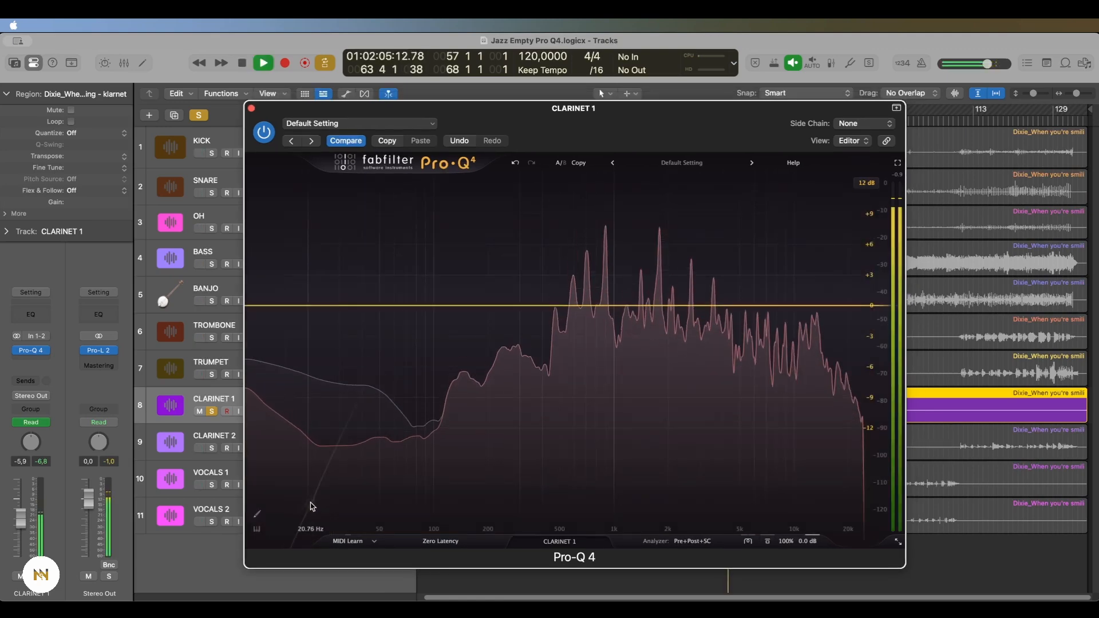
mouse_move(321, 342)
mouse_move(320, 342)
left_mouse_down()
mouse_move(423, 306)
mouse_move(741, 292)
mouse_move(794, 256)
left_mouse_up()
left_click_drag(319, 305, 463, 306)
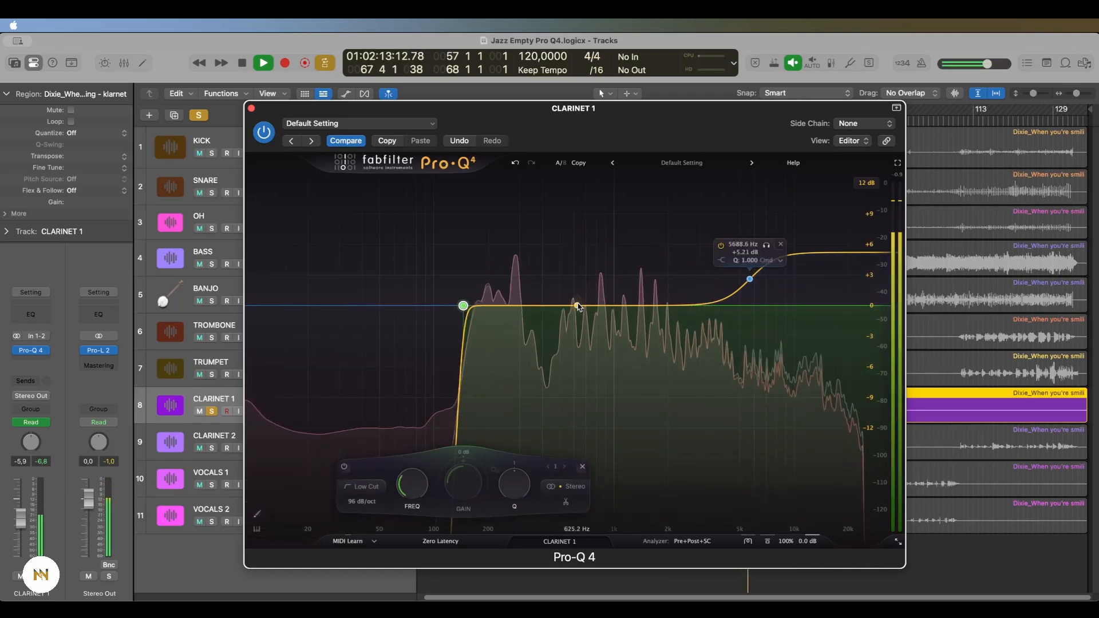
Add a wide clarinet bell near 900 Hz with a 0.99 dB boost and about 3.9 dB of downward spectral dynamic range
left_click(607, 306)
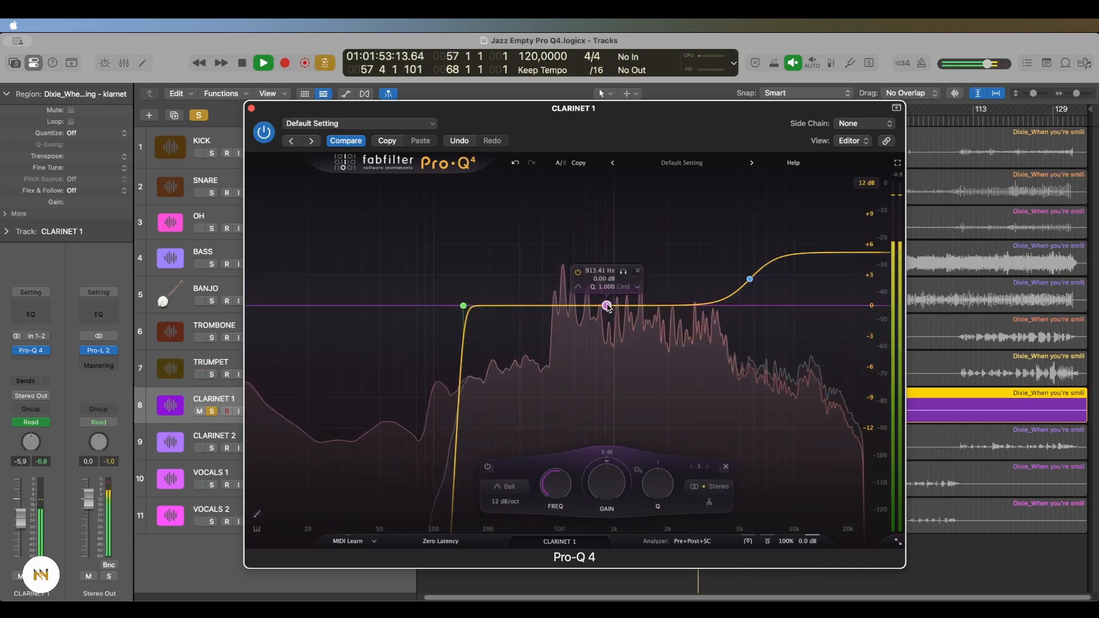
left_click_drag(607, 307, 605, 302)
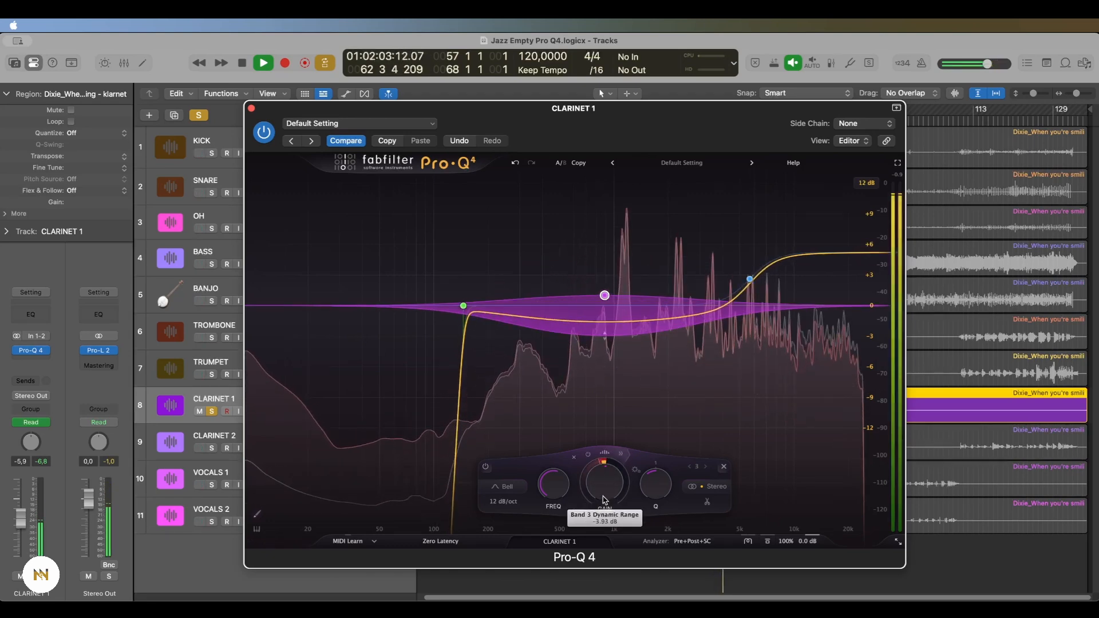
Expand the clarinet bell's dynamics settings and adjust its attack, release and threshold
left_click(621, 456)
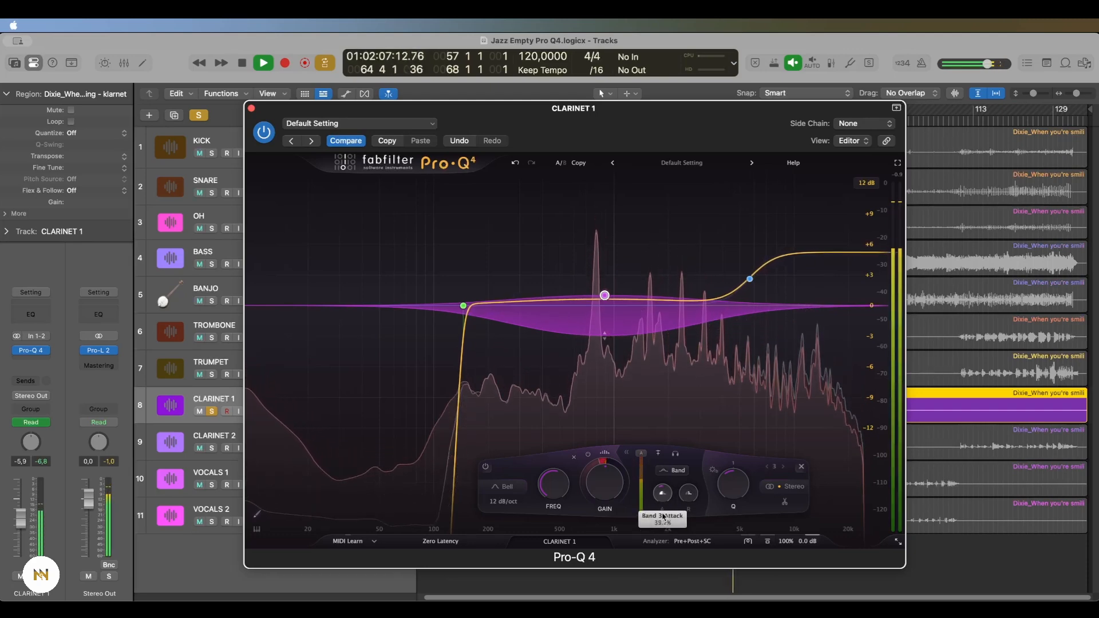
mouse_move(690, 496)
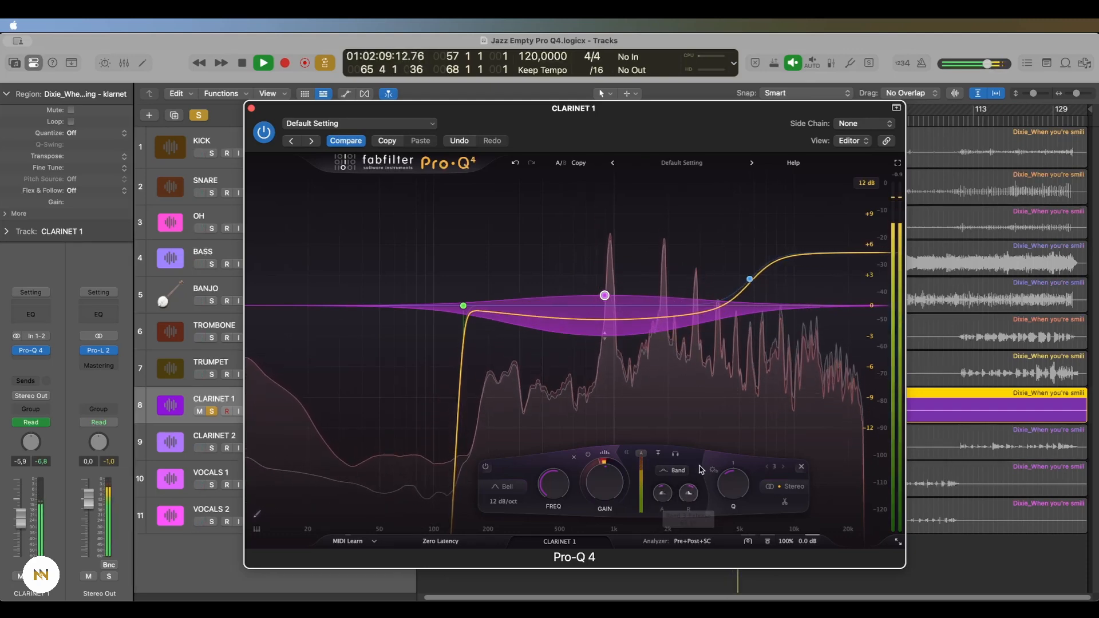
mouse_move(738, 490)
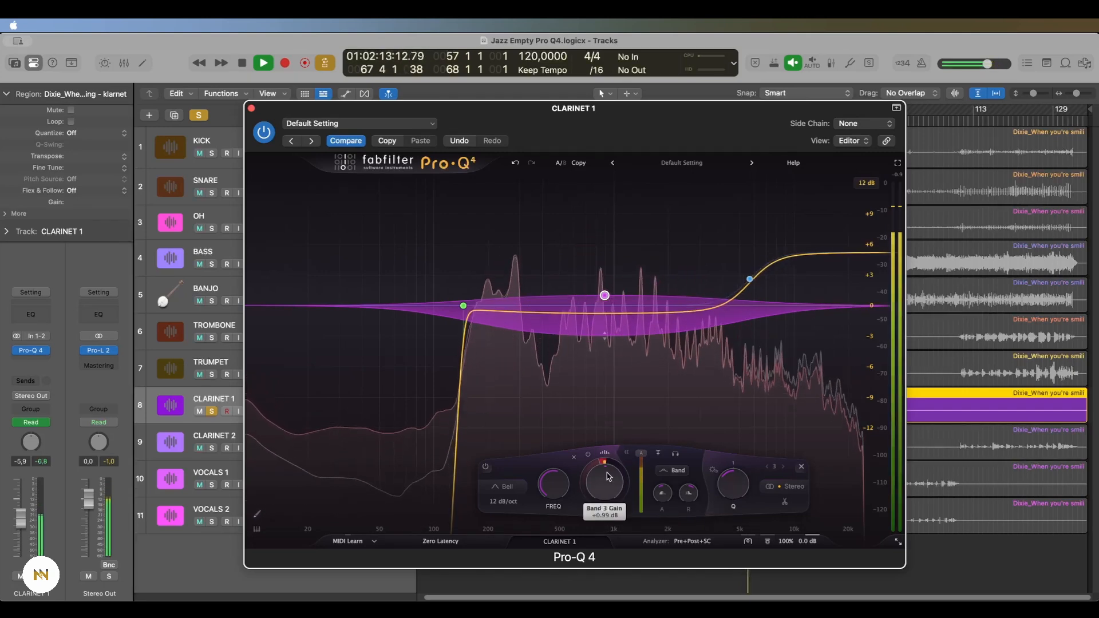
mouse_move(639, 458)
left_click_drag(639, 458, 642, 464)
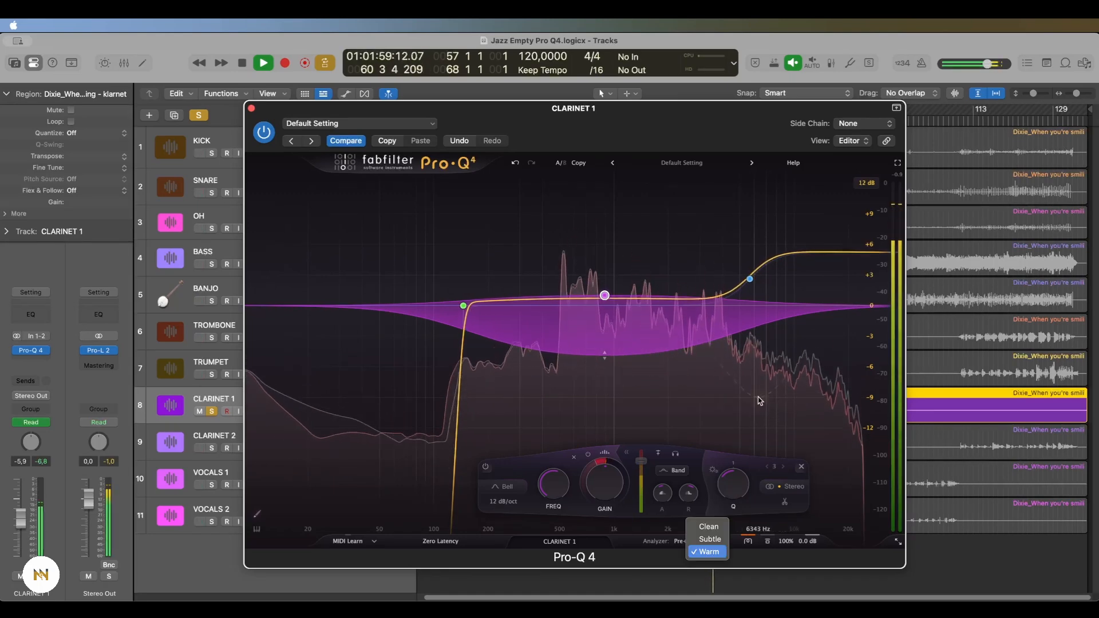
Compare the clarinet with its EQ bypassed and active
left_click(270, 138)
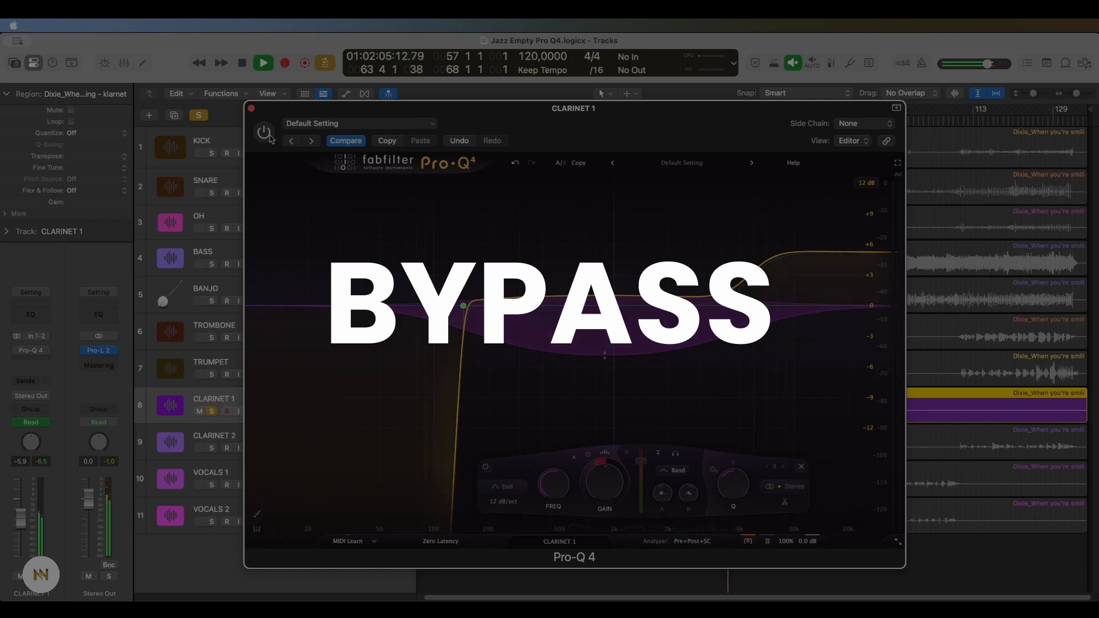
left_click(264, 133)
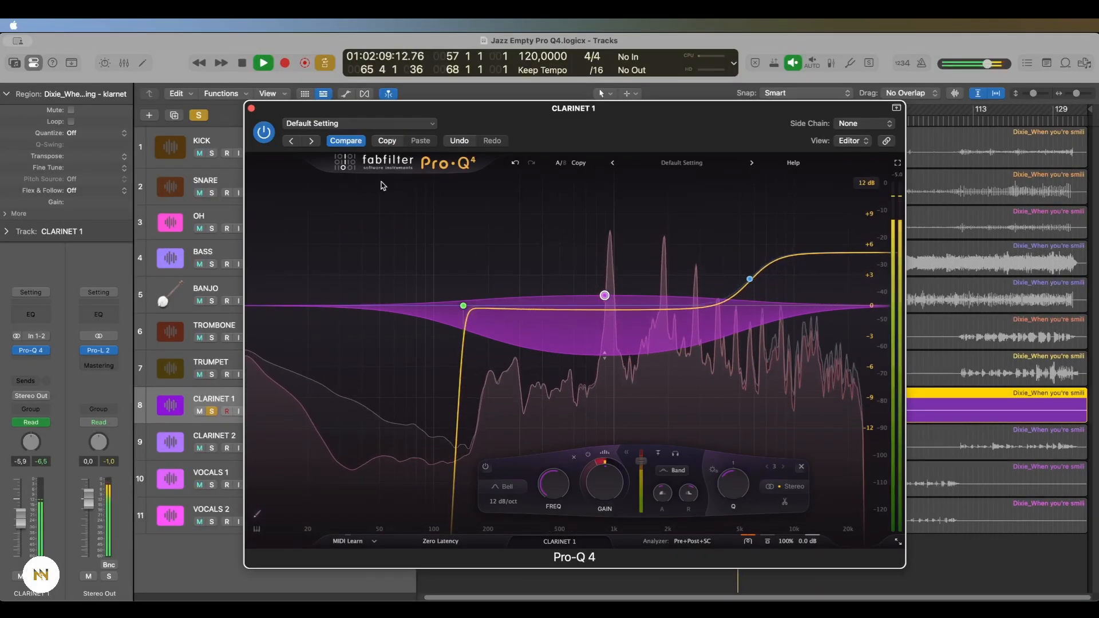
Stop playback, copy the Pro-Q 4 from CLARINET 1 onto CLARINET 2 in the mixer, and check the copied curve
mouse_move(491, 305)
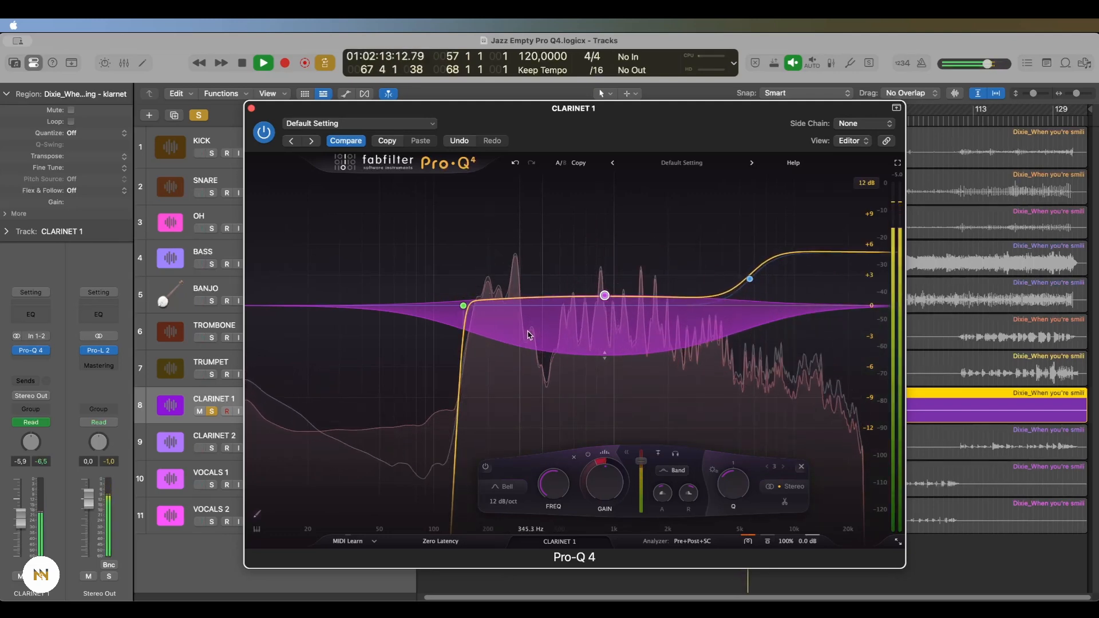
key("space")
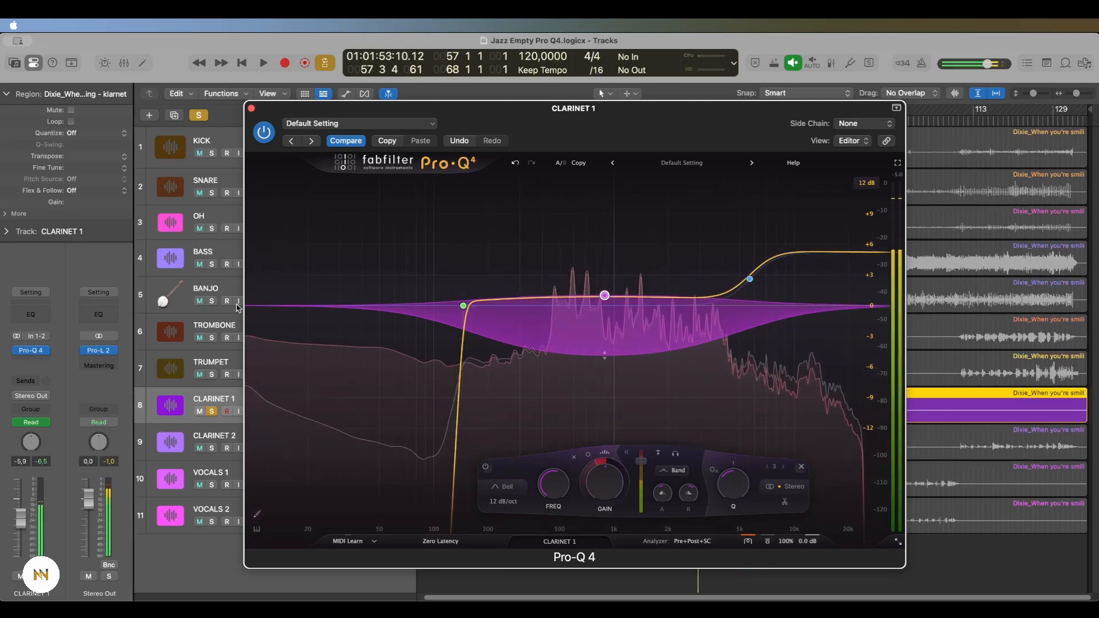
left_click(251, 108)
key("x")
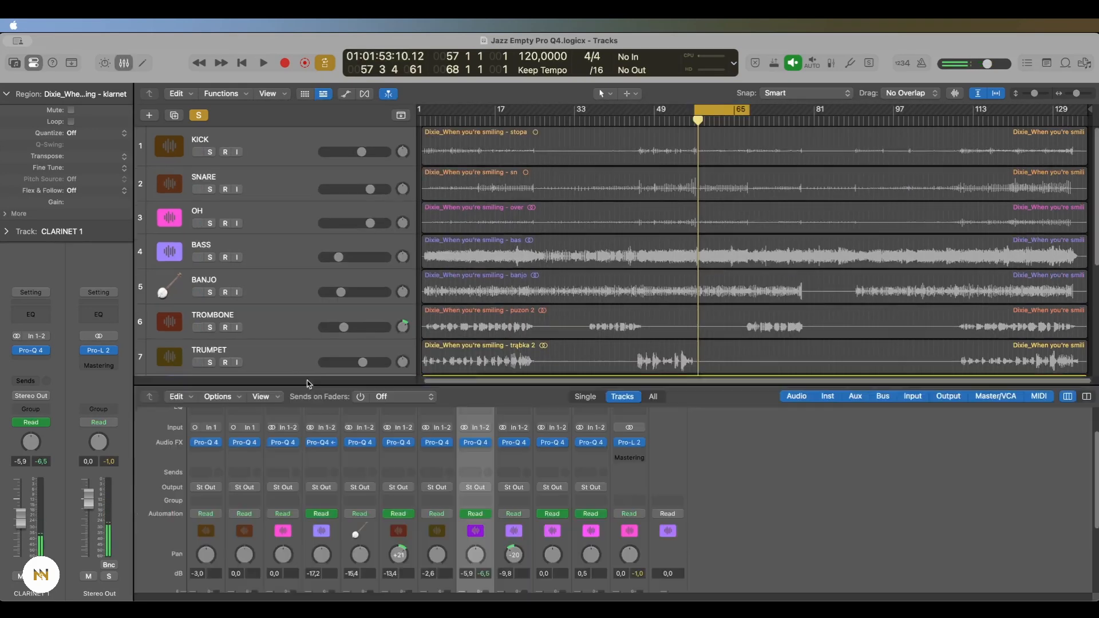
left_click(524, 446)
left_click(501, 429)
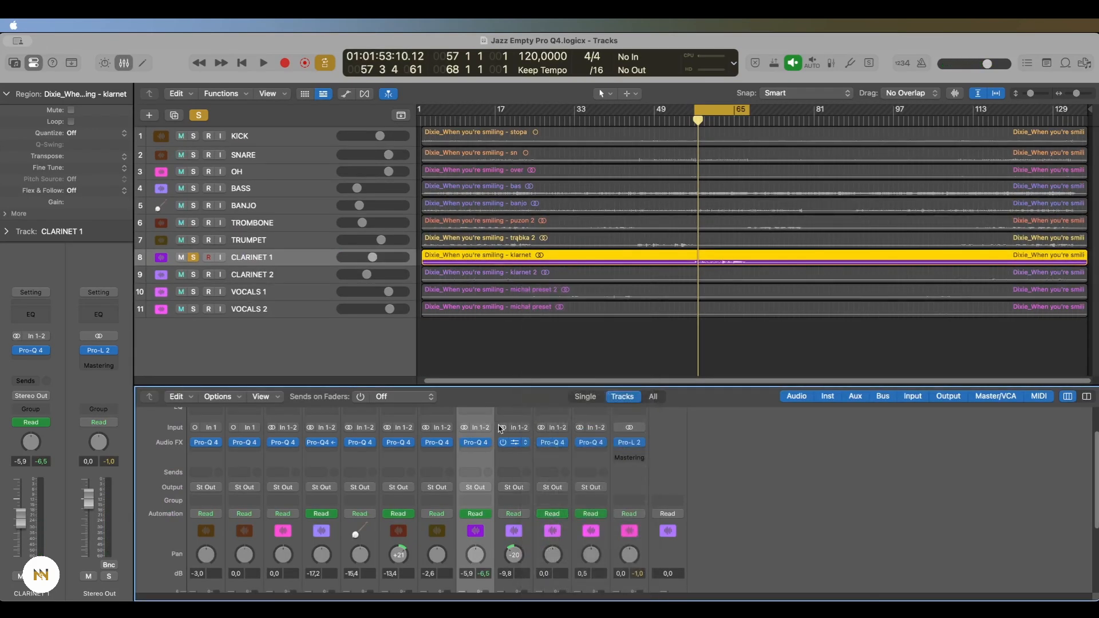
left_click(519, 445)
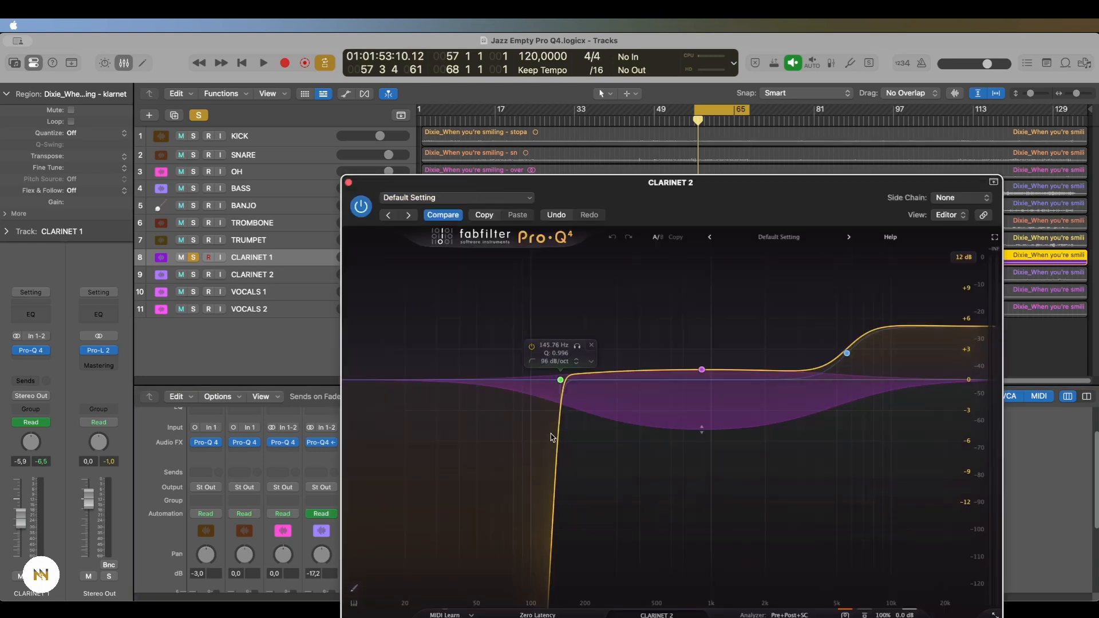
left_click(348, 183)
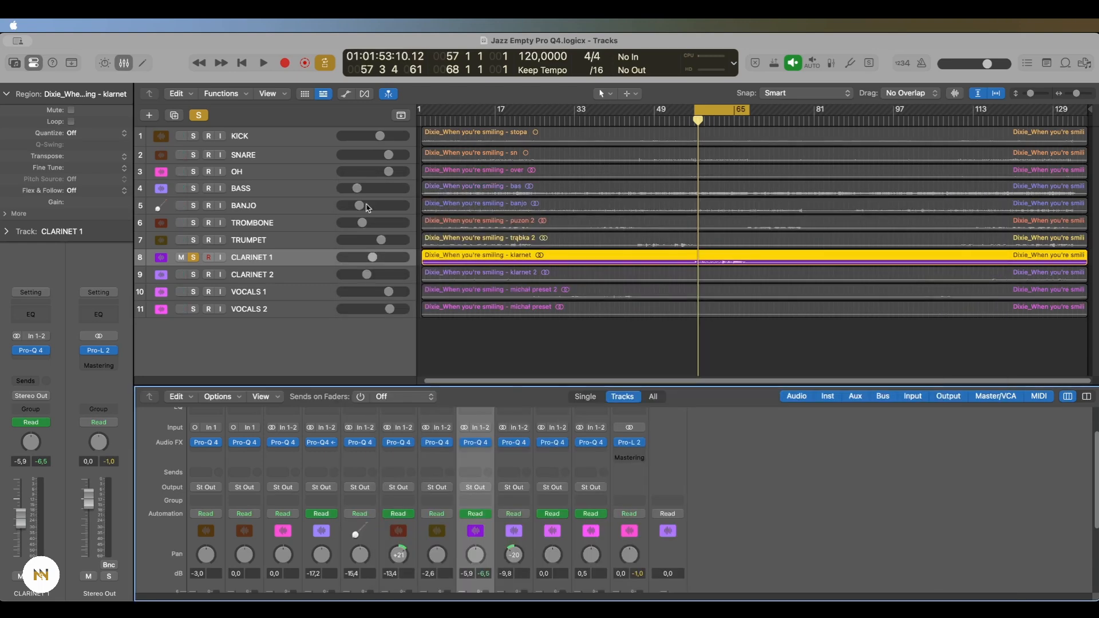
Cycle bars 29 to 44, play the soloed VOCALS 1 track and open its Pro-Q 4
left_click(467, 295)
left_click_drag(555, 112, 629, 124)
key("space")
left_click(544, 118)
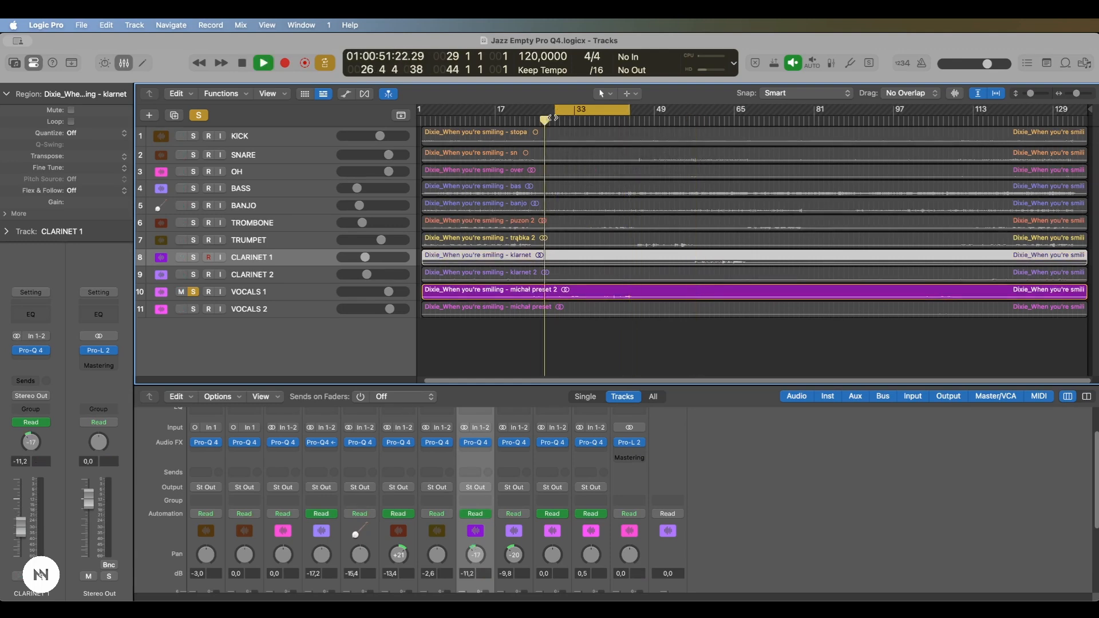
left_click(214, 298)
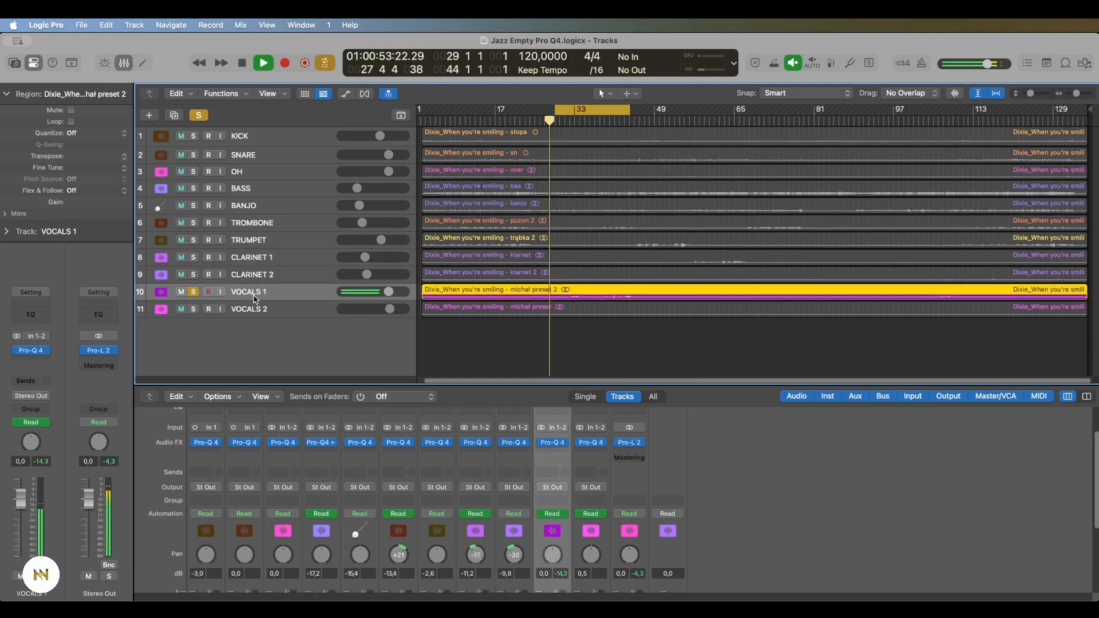
left_click(32, 351)
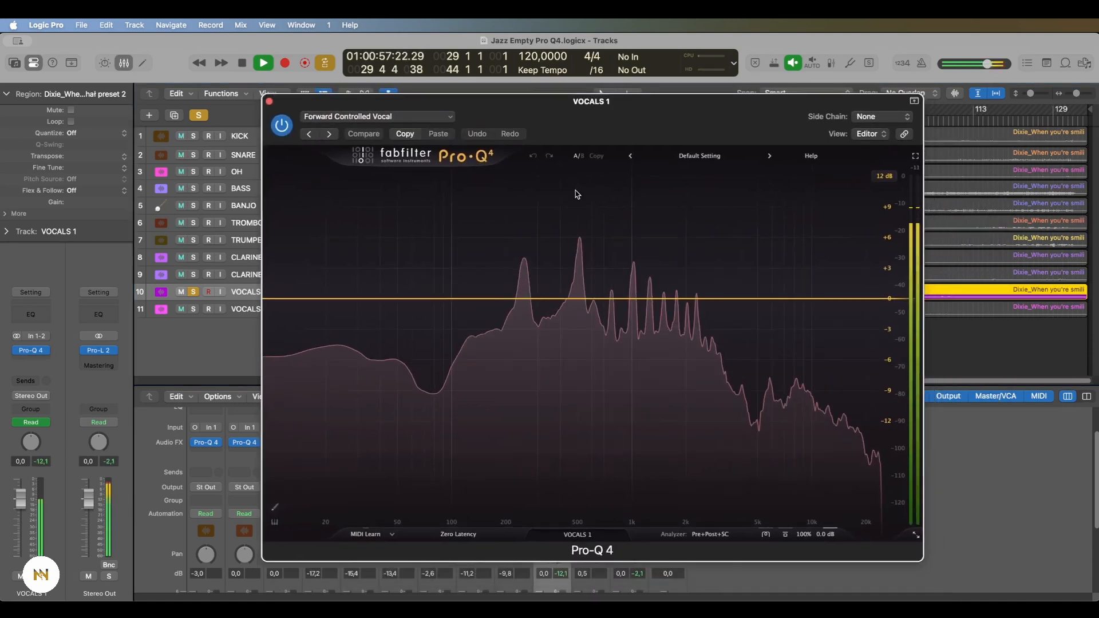
Audition the Vocal Lead presets on VOCALS 1 and load the Forward Controlled Vocal preset
left_click(700, 156)
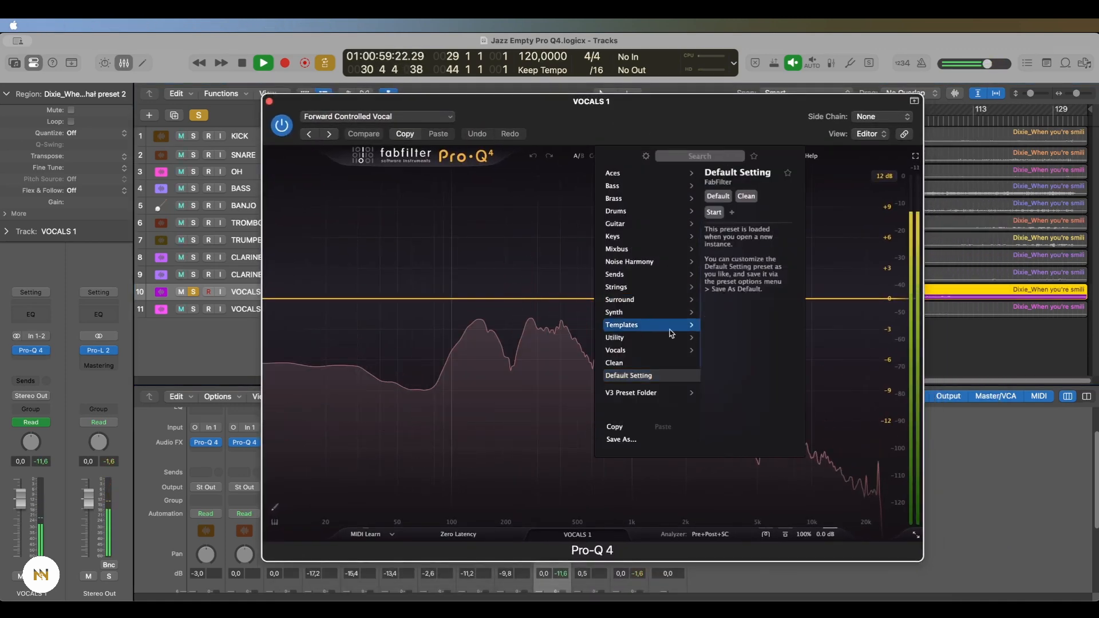
mouse_move(630, 350)
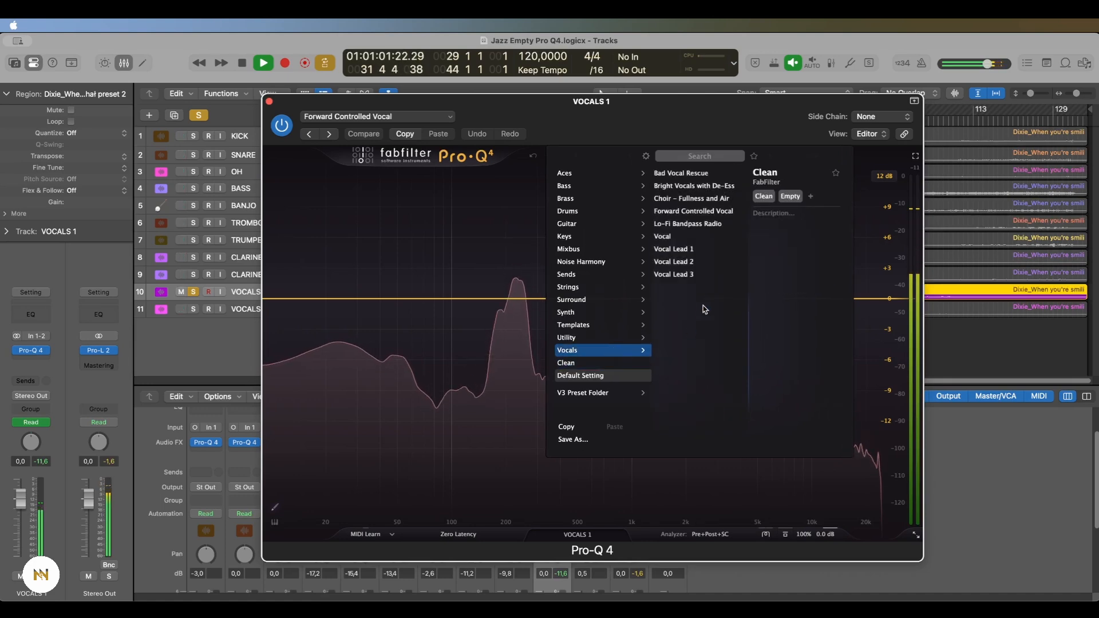
left_click(693, 249)
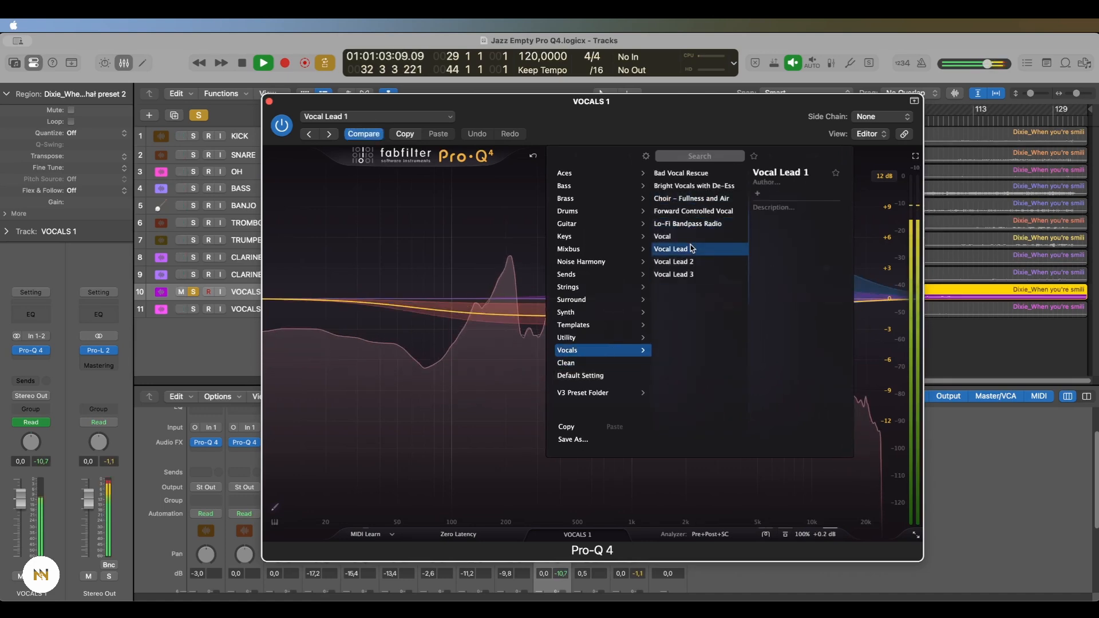
left_click(710, 267)
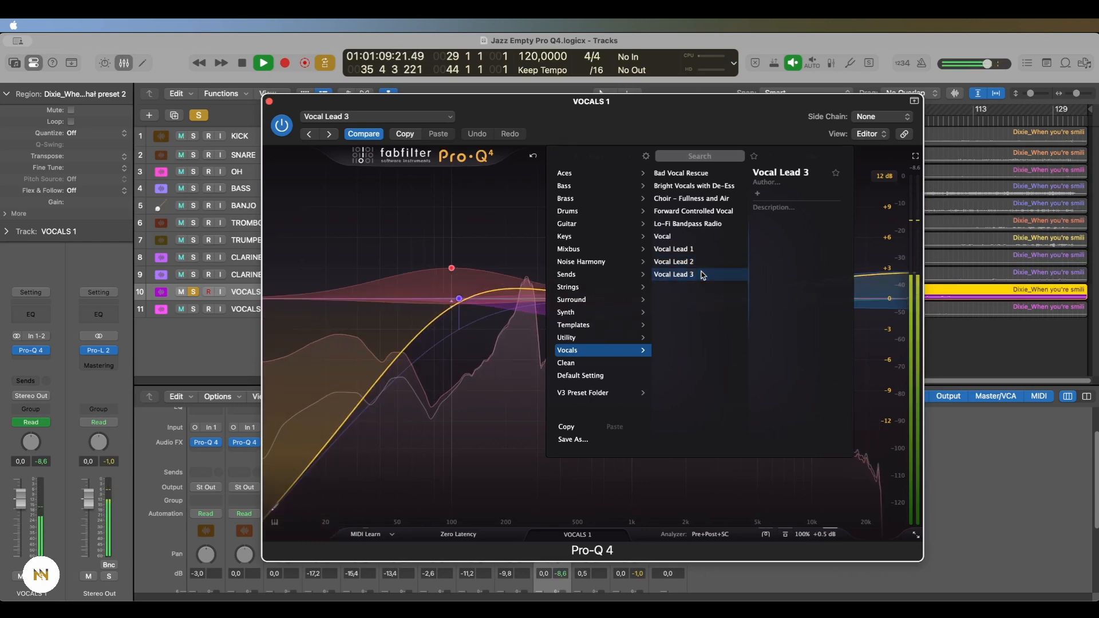
left_click(703, 275)
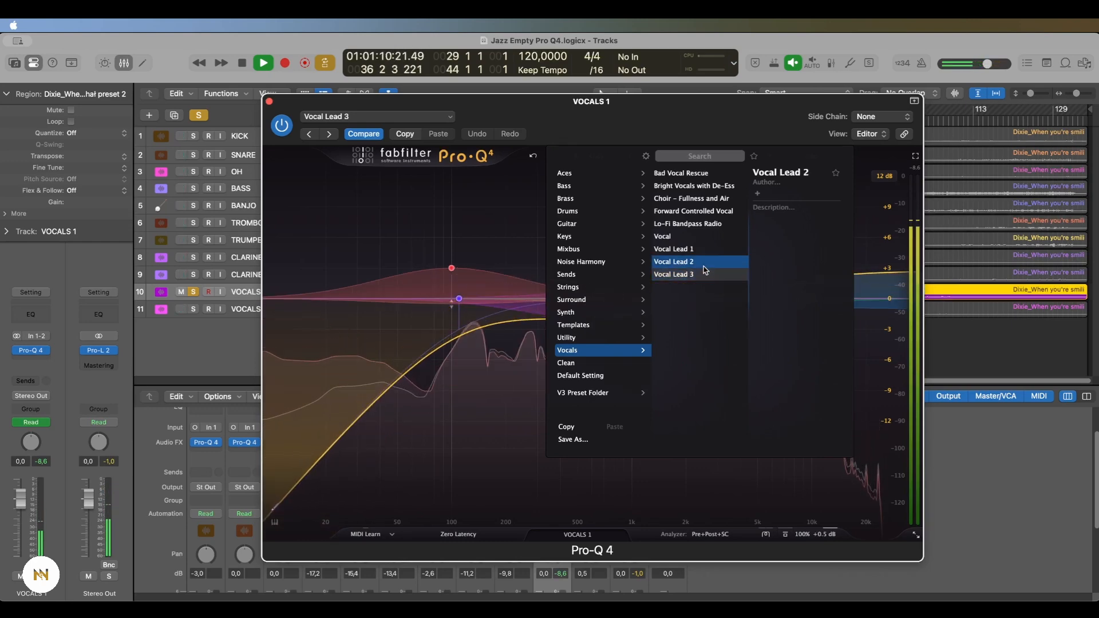
left_click(716, 211)
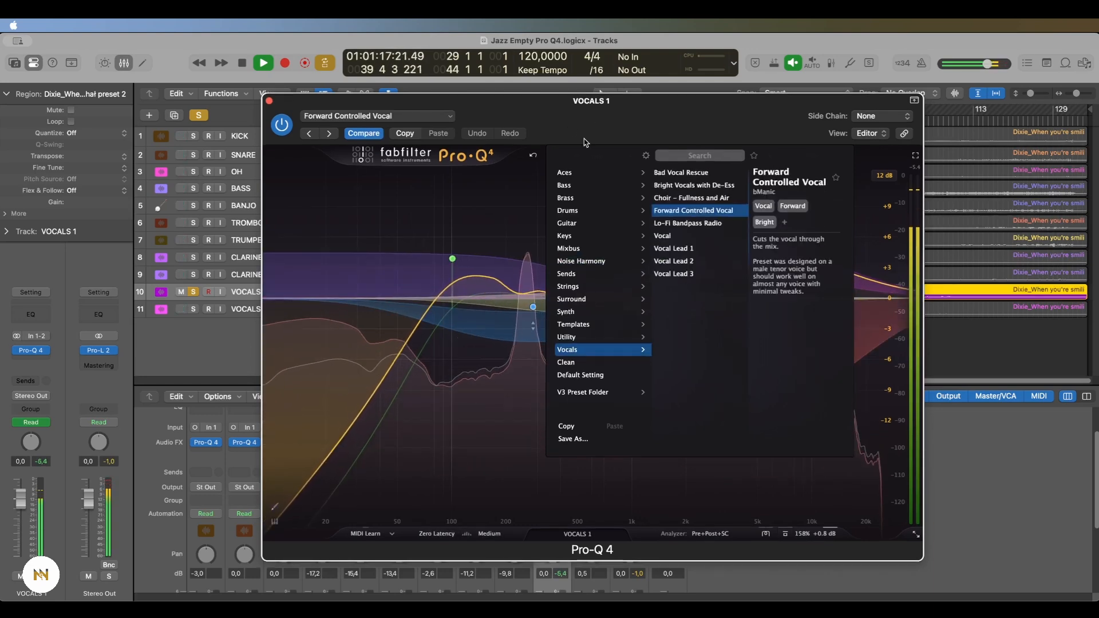
left_click(506, 221)
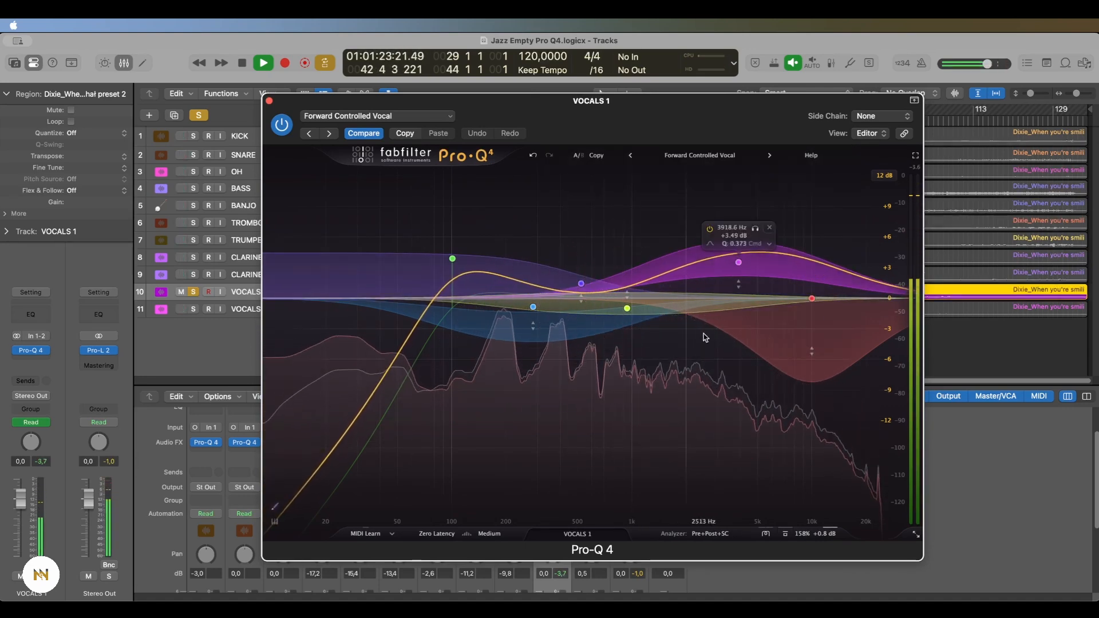
Deepen the low-mid blue bell's cut slightly on VOCALS 1 and raise the 3918.6 Hz bell to +3.84 dB
left_click(740, 264)
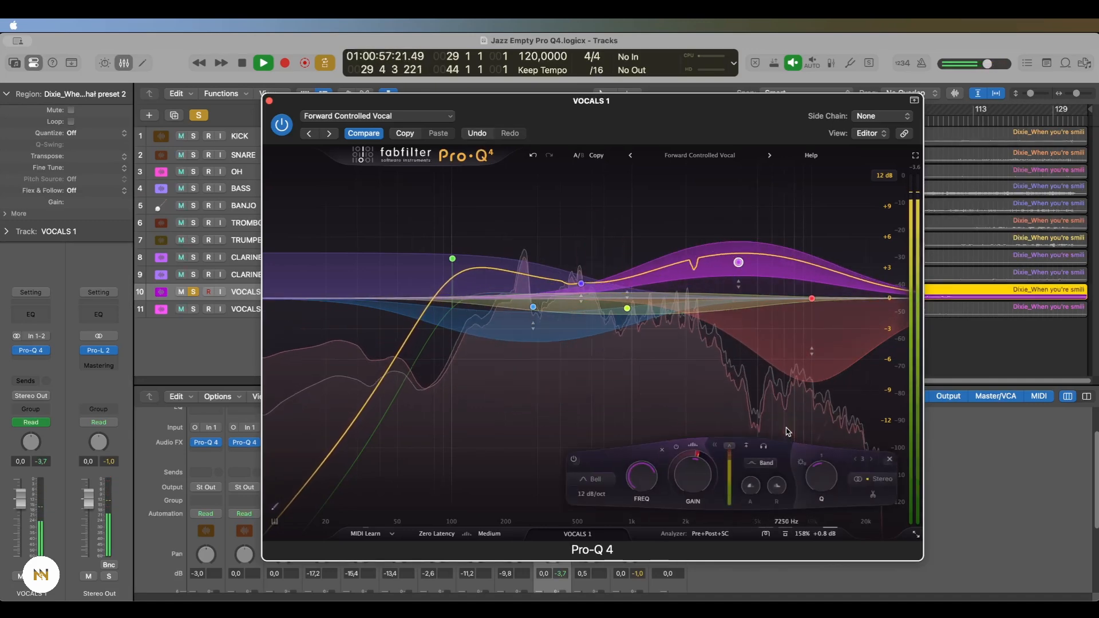
mouse_move(457, 258)
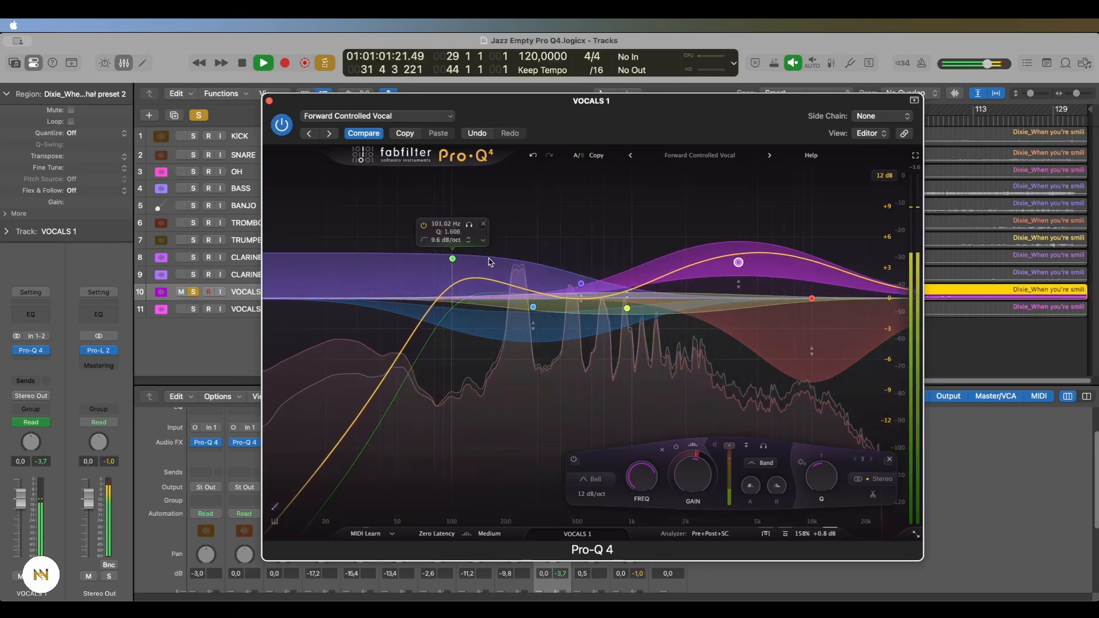
mouse_move(534, 309)
left_click_drag(534, 309, 535, 314)
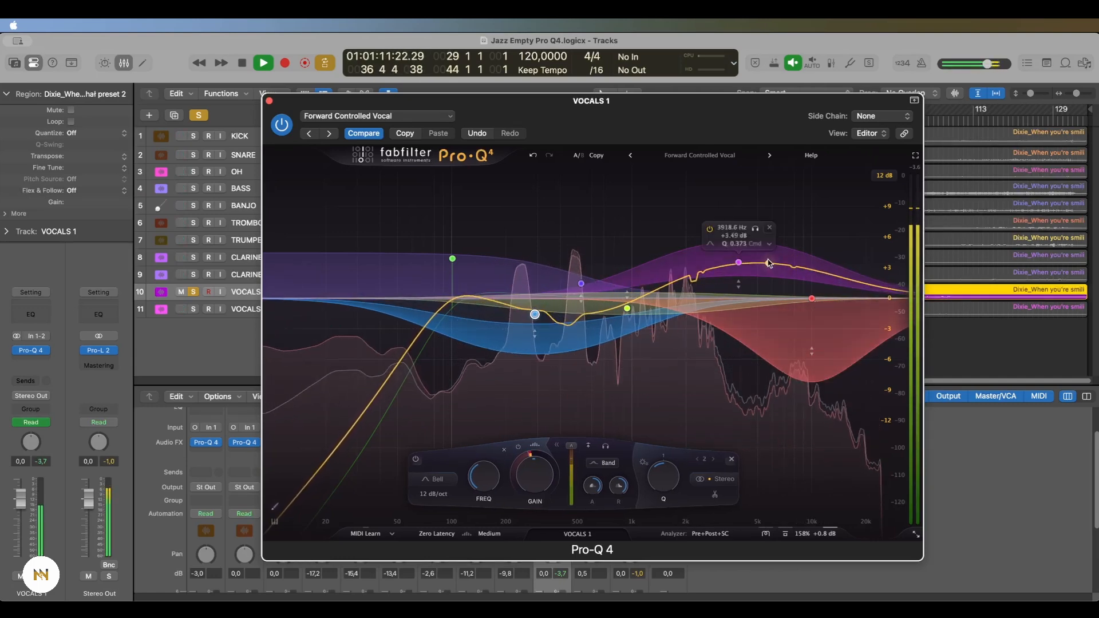
left_click_drag(739, 262, 738, 258)
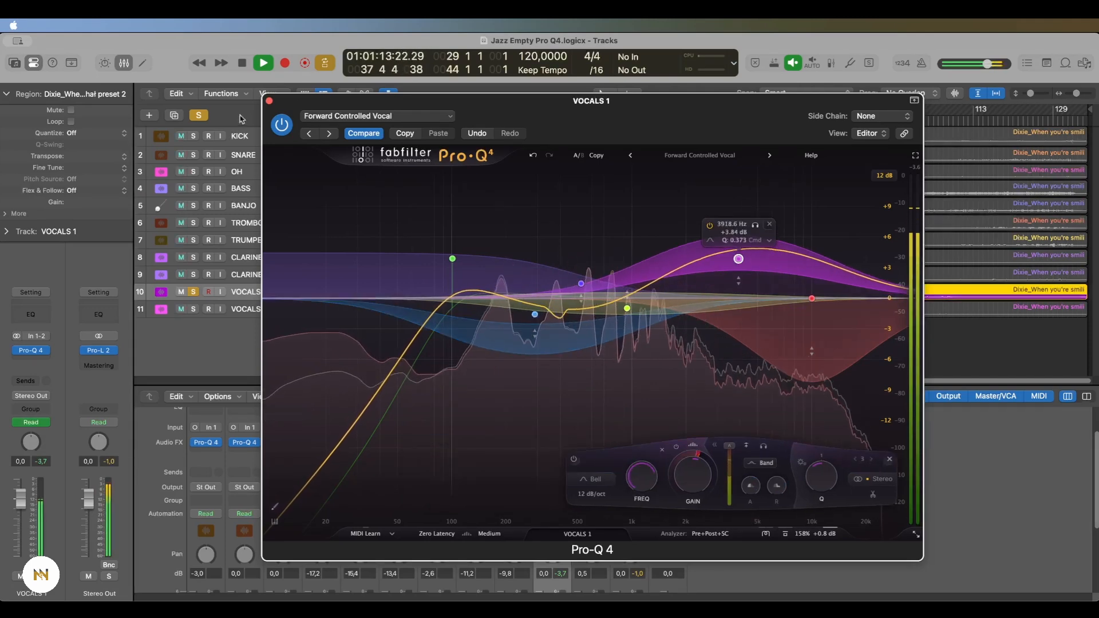
Replace the Pro-Q 4 on VOCALS 2 with a copy of the VOCALS 1 instance and check its curve
left_click(269, 101)
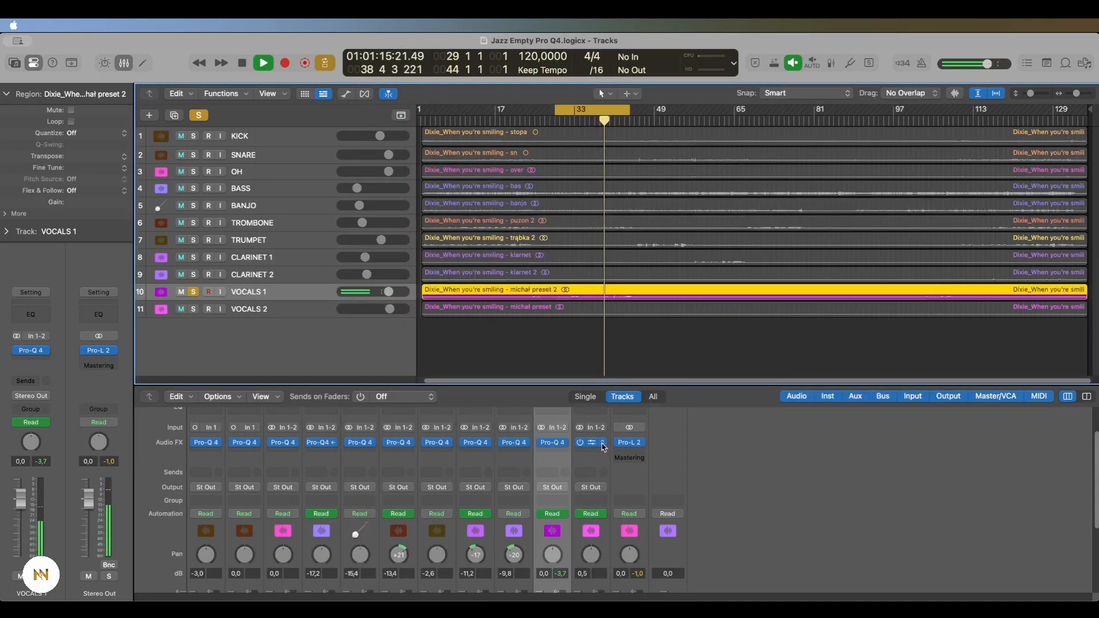
left_click(602, 444)
left_click(647, 329)
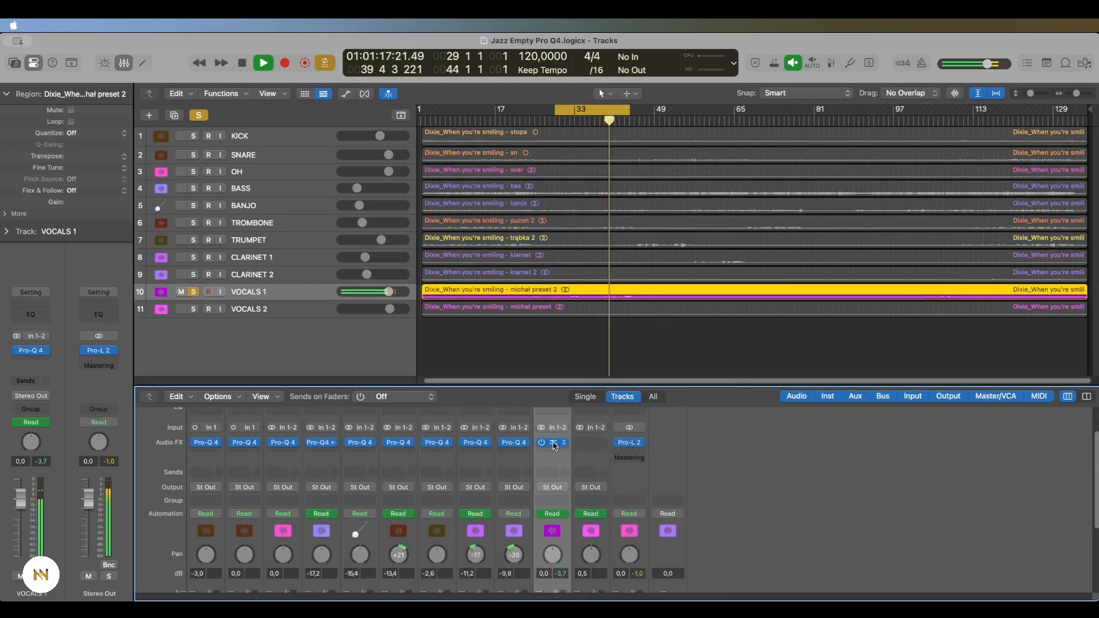
left_click(608, 448)
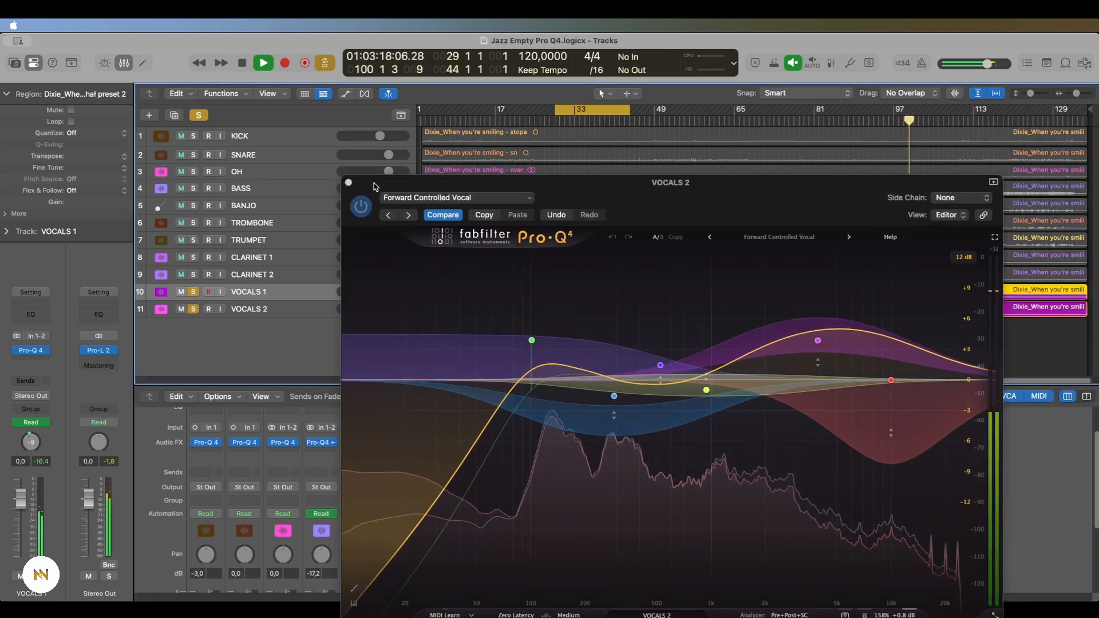
left_click(348, 184)
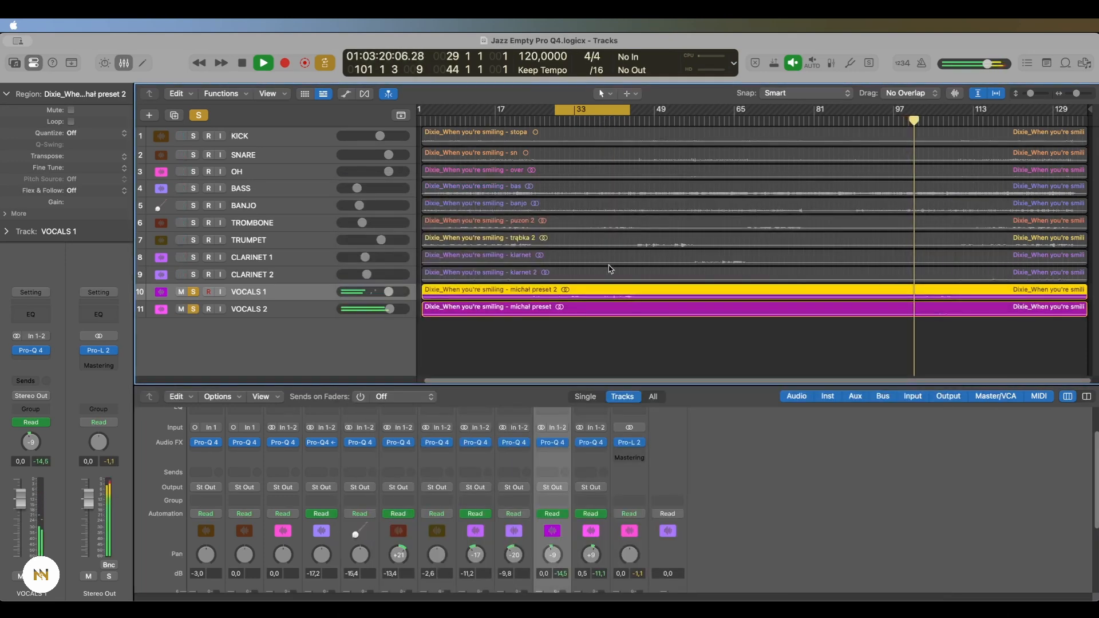
Raise the wide high bell near 4 kHz in the VOCALS 2 Pro-Q 4 to about 5.5 dB
left_click(239, 311)
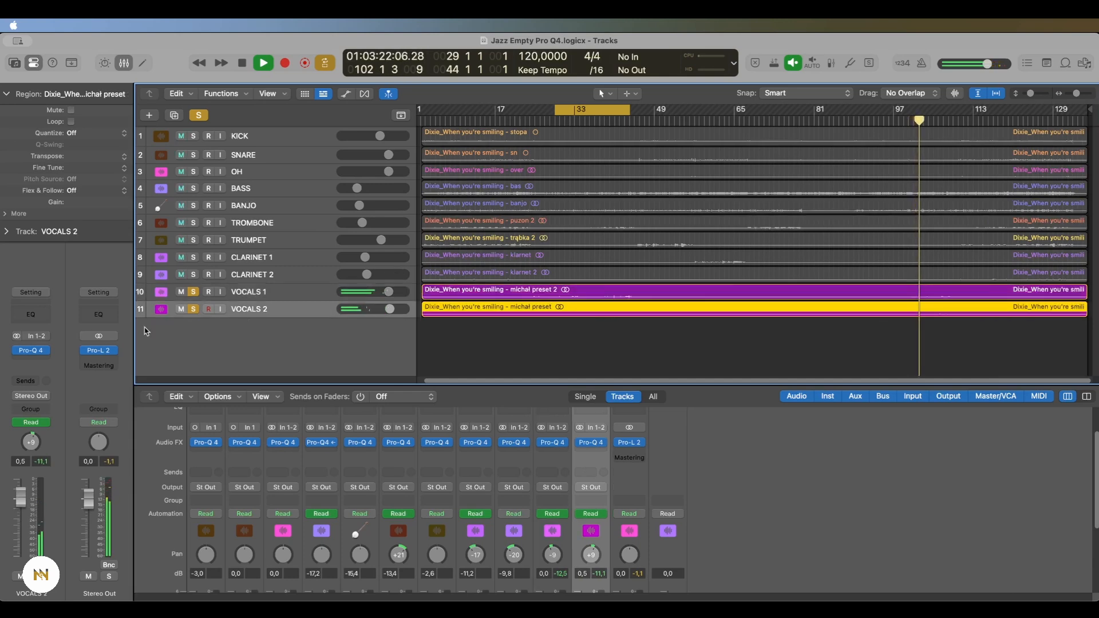
left_click(32, 350)
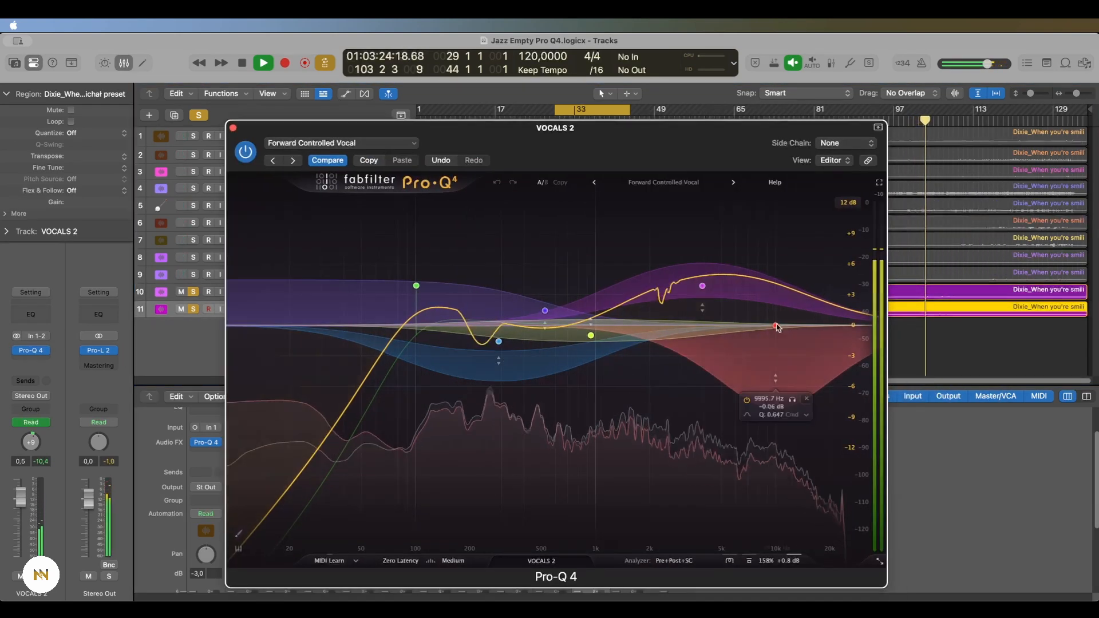
left_click_drag(702, 286, 704, 270)
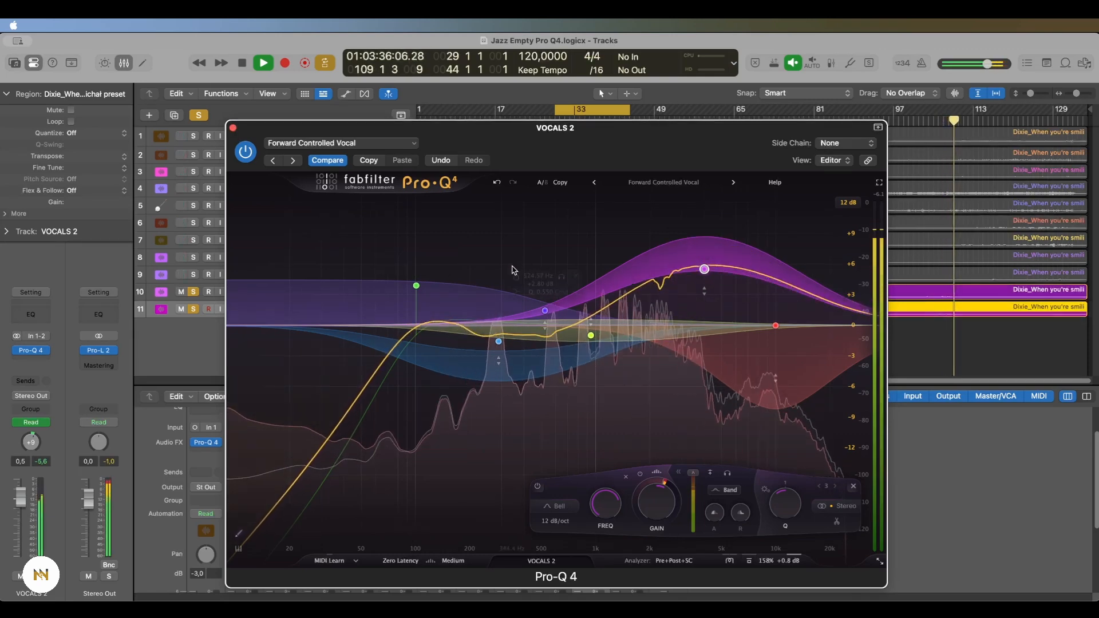
left_click(233, 127)
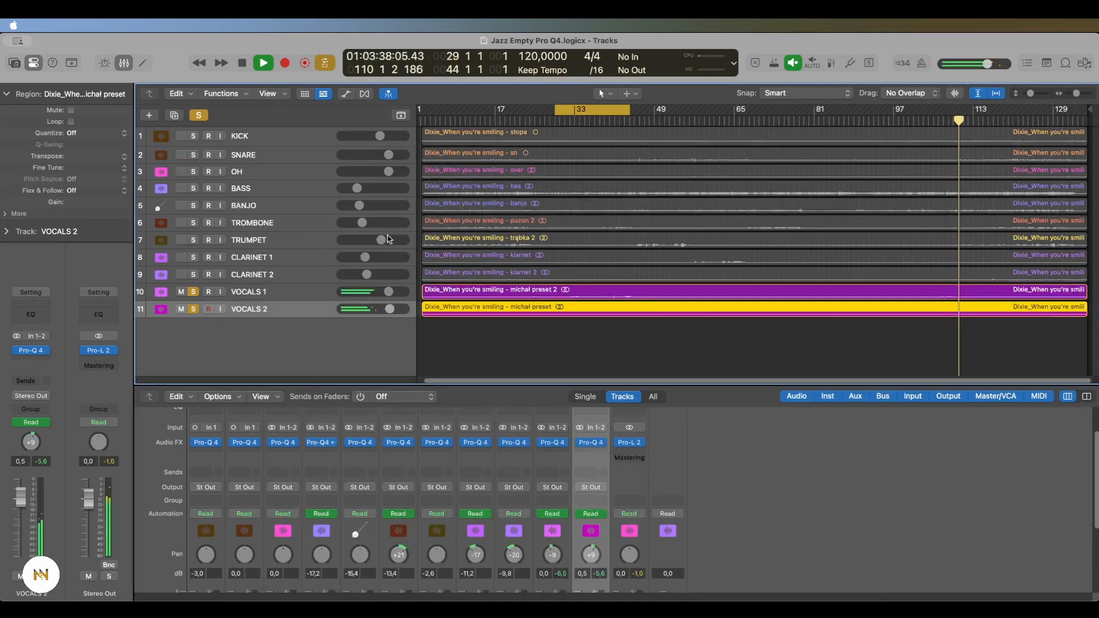
Unsolo both vocal tracks and compare the full mix from bar 106 with every track's Pro-Q 4 bypassed and active
left_click(272, 296)
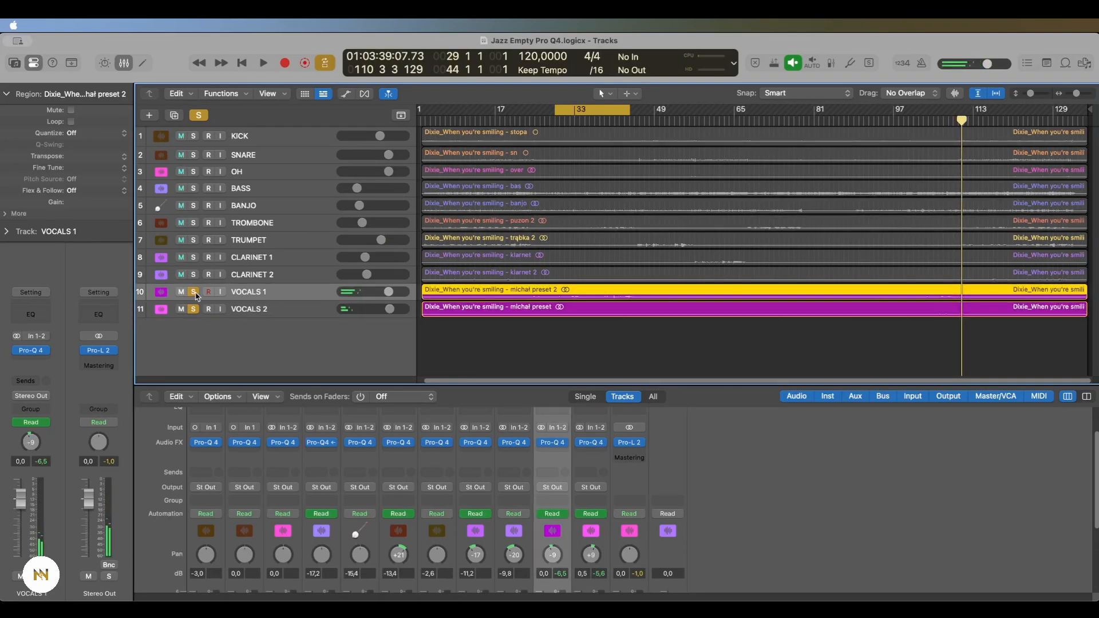
left_click(195, 310)
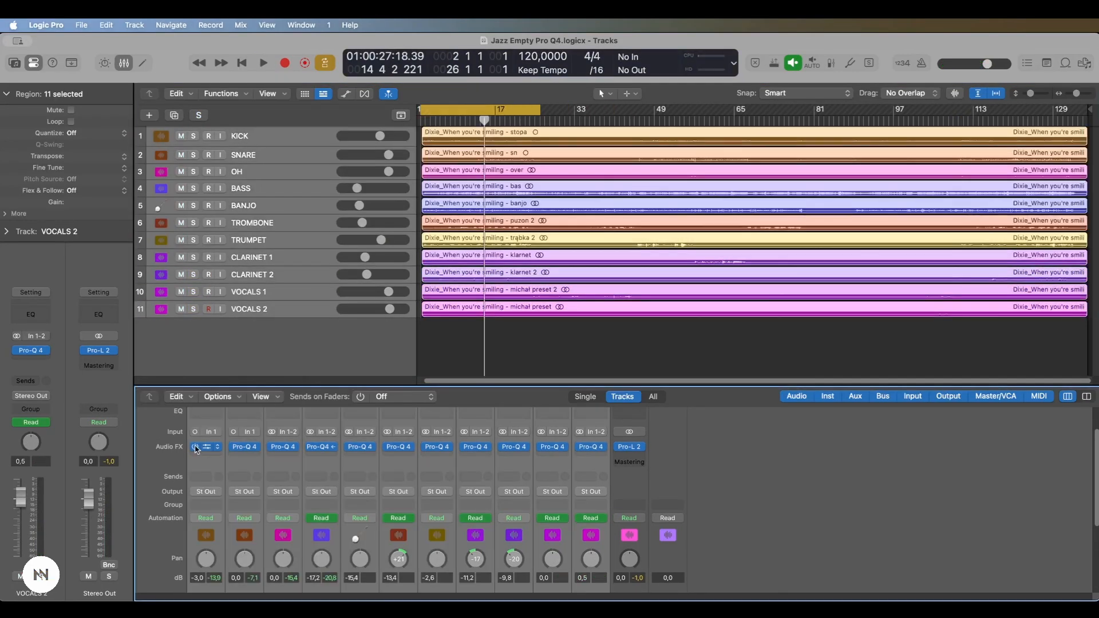
left_click(957, 121)
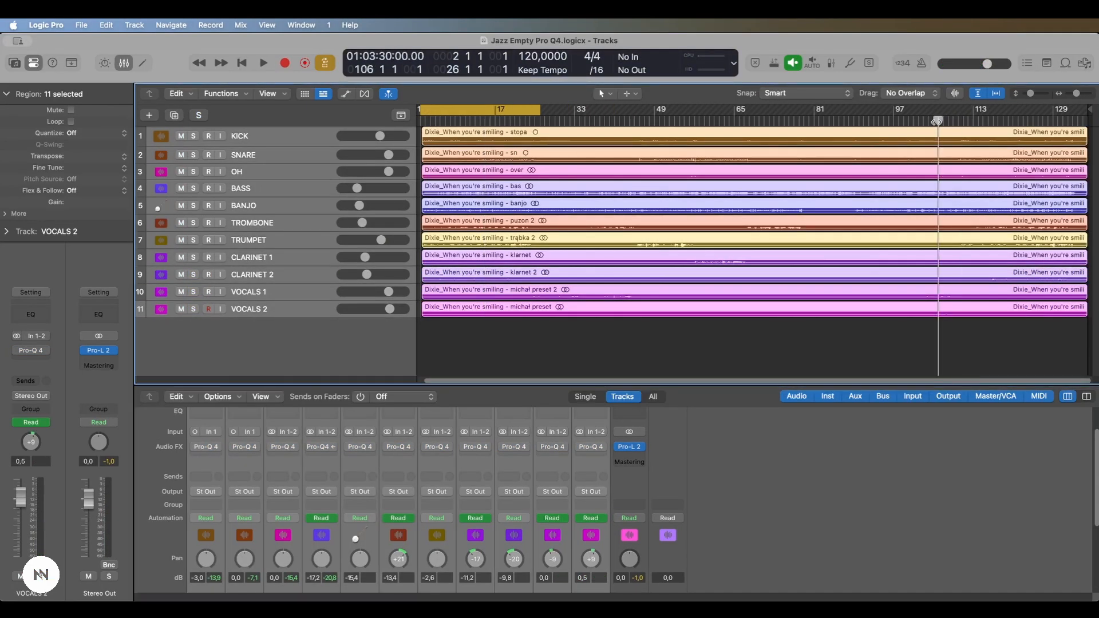
key("space")
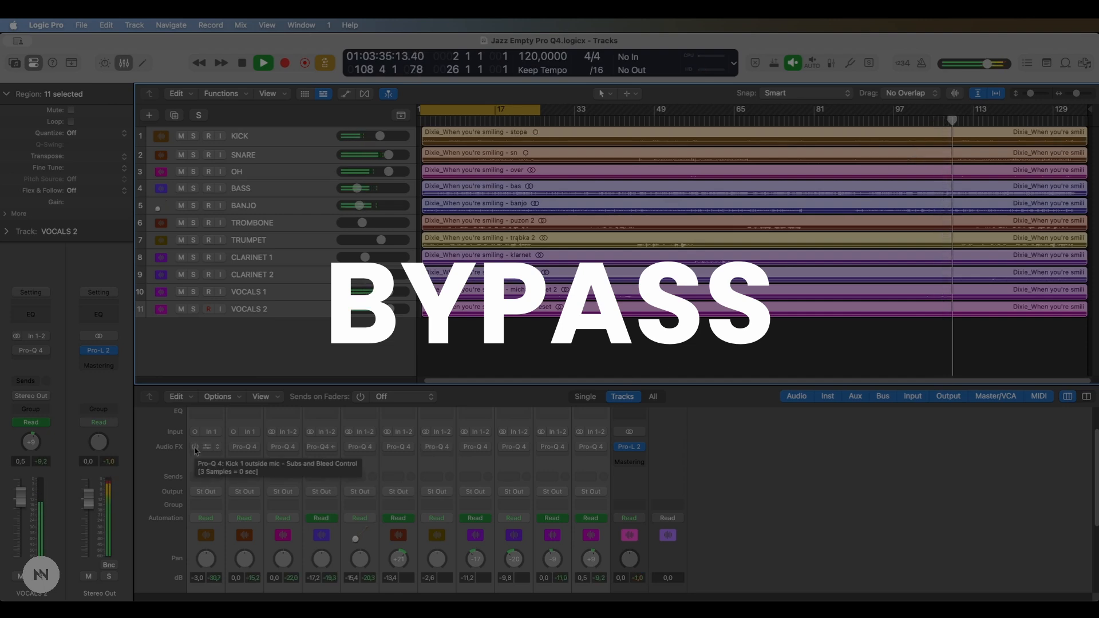
left_click(196, 447)
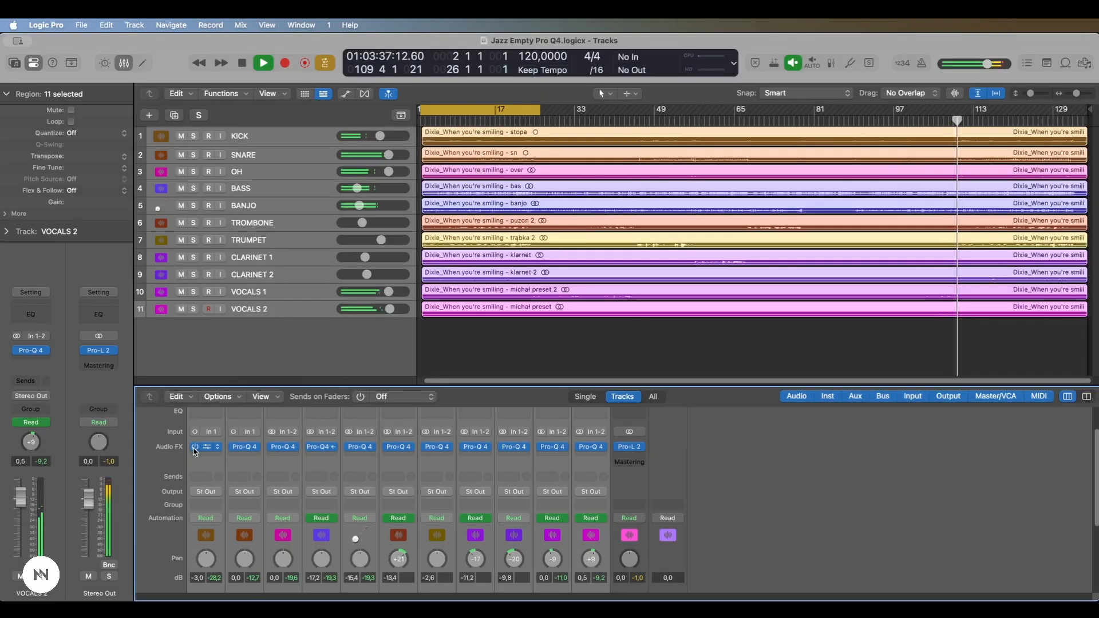